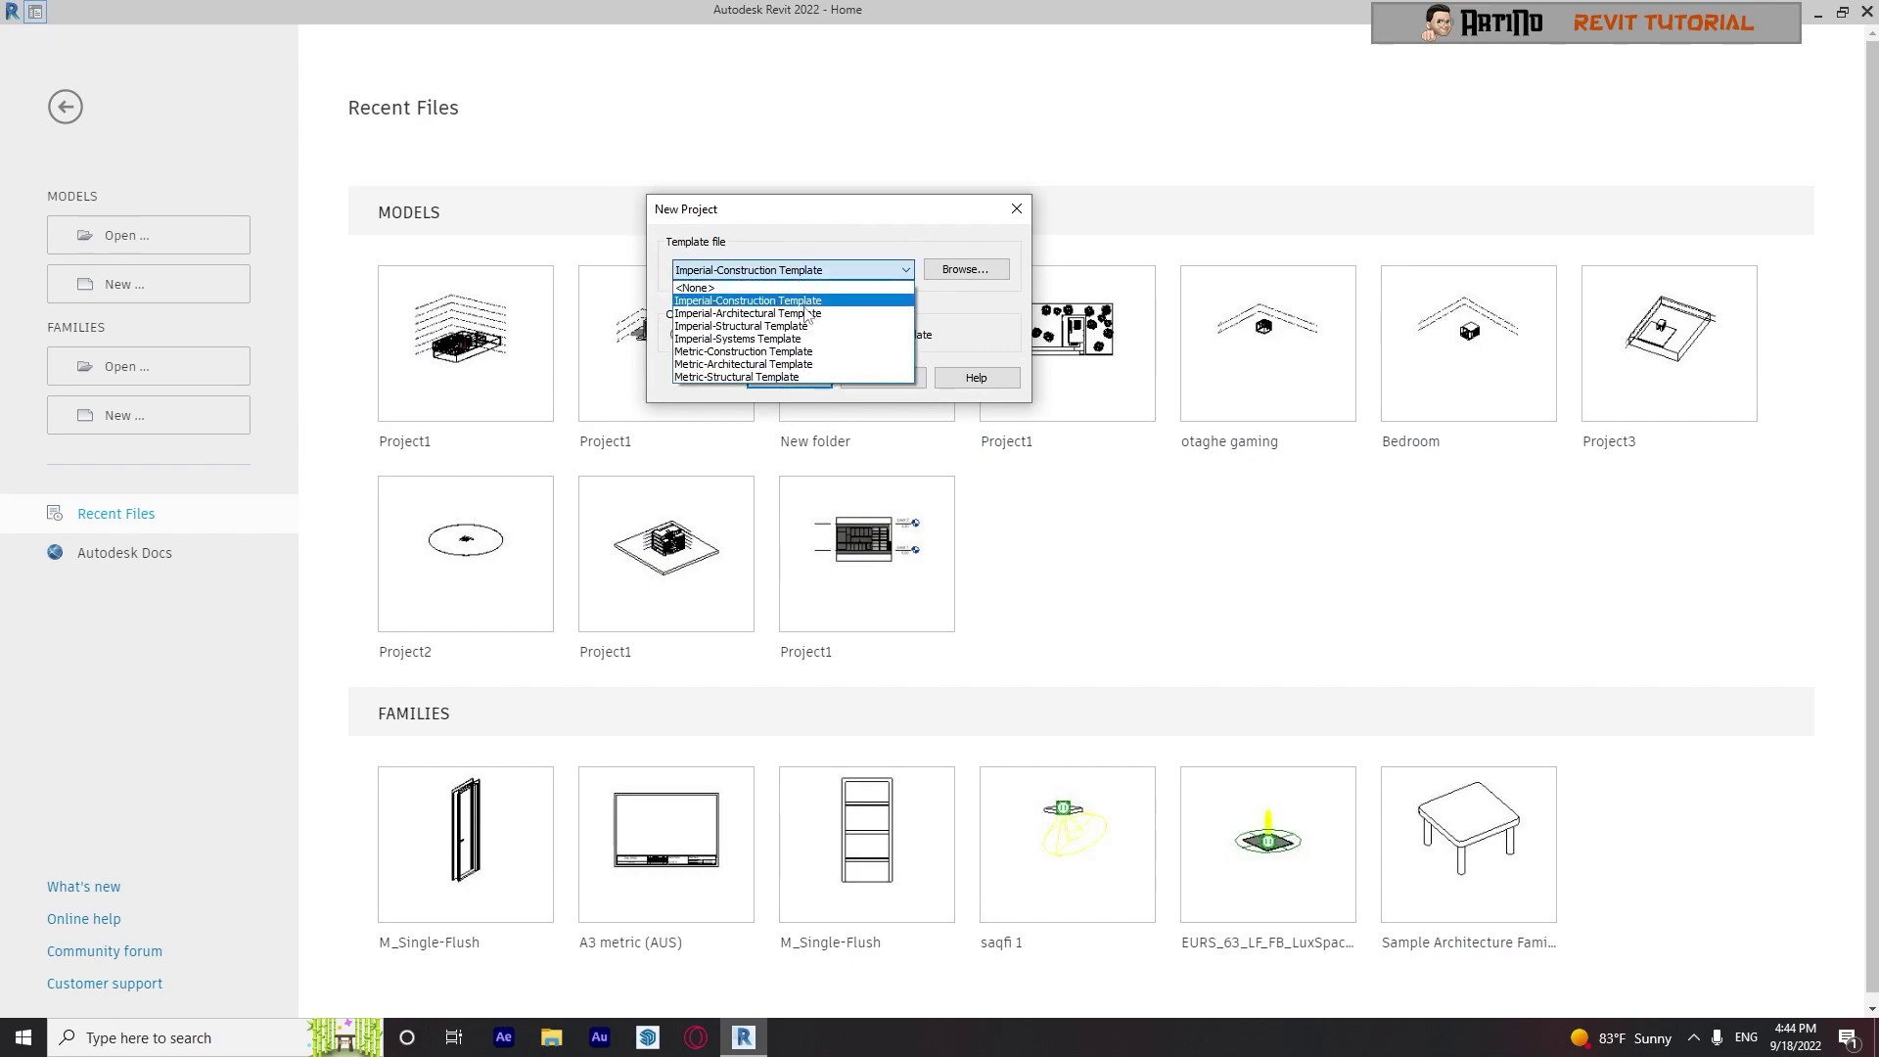
Create a new project from the Metric-Architectural Template and collapse the ceiling plans in the project's view list
{"action": "left_click", "coordinate": [783, 369]}
{"action": "left_click", "coordinate": [788, 378]}
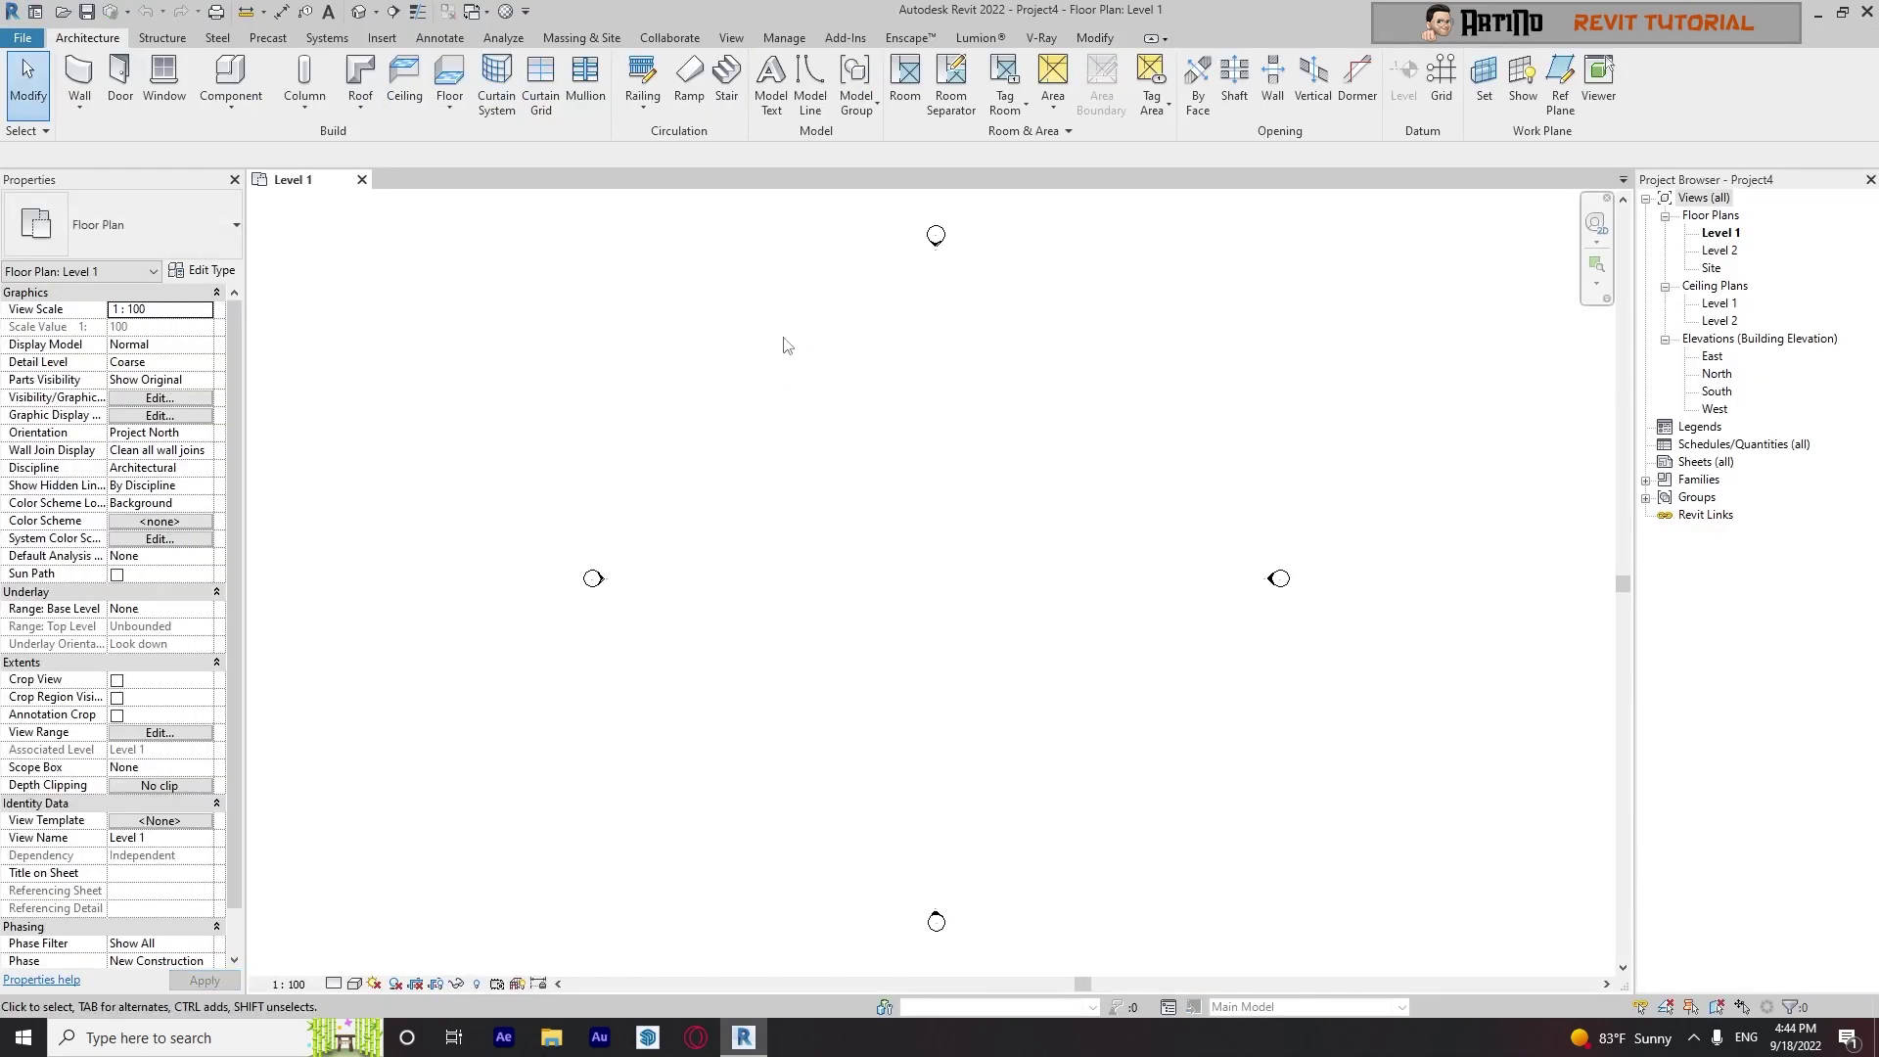
{"action": "left_click", "coordinate": [1665, 287]}
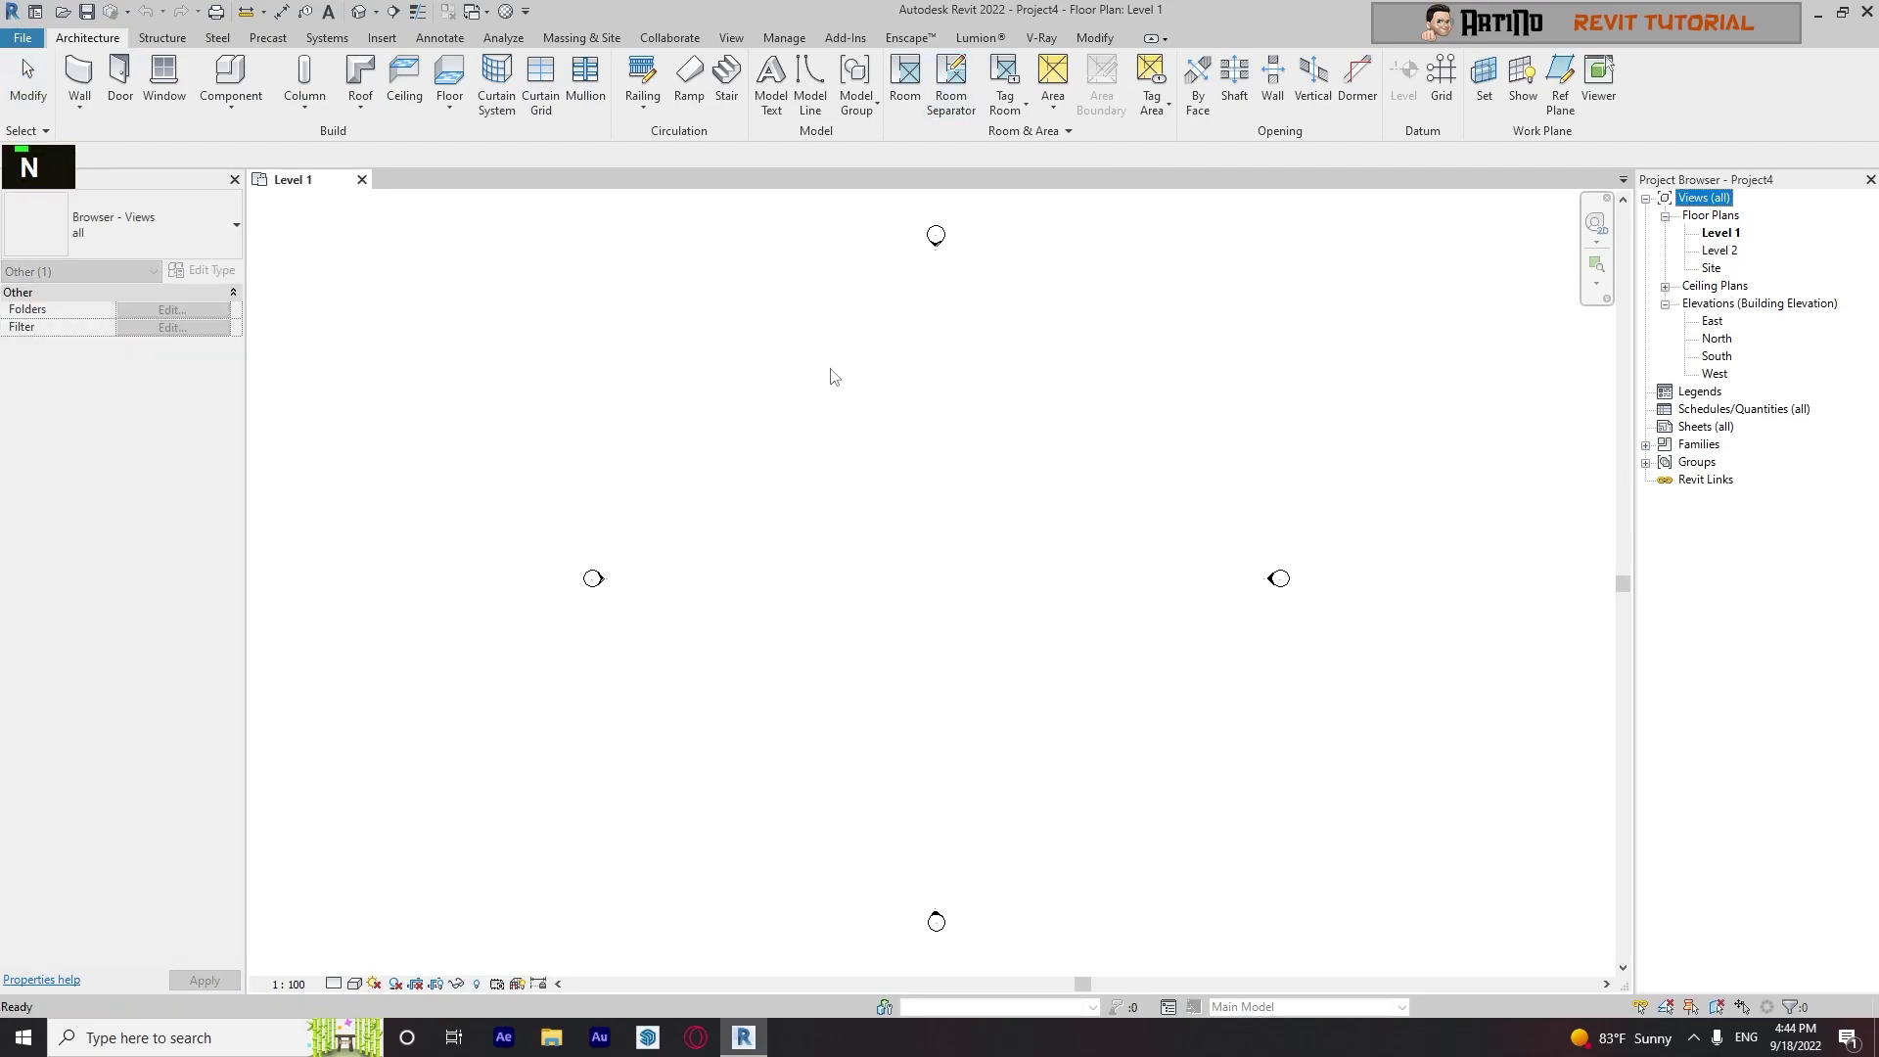
Set the project's length units to meters with 2 decimal places
{"action": "left_click", "coordinate": [984, 370]}
{"action": "key", "text": "u"}
{"action": "key", "text": "n"}
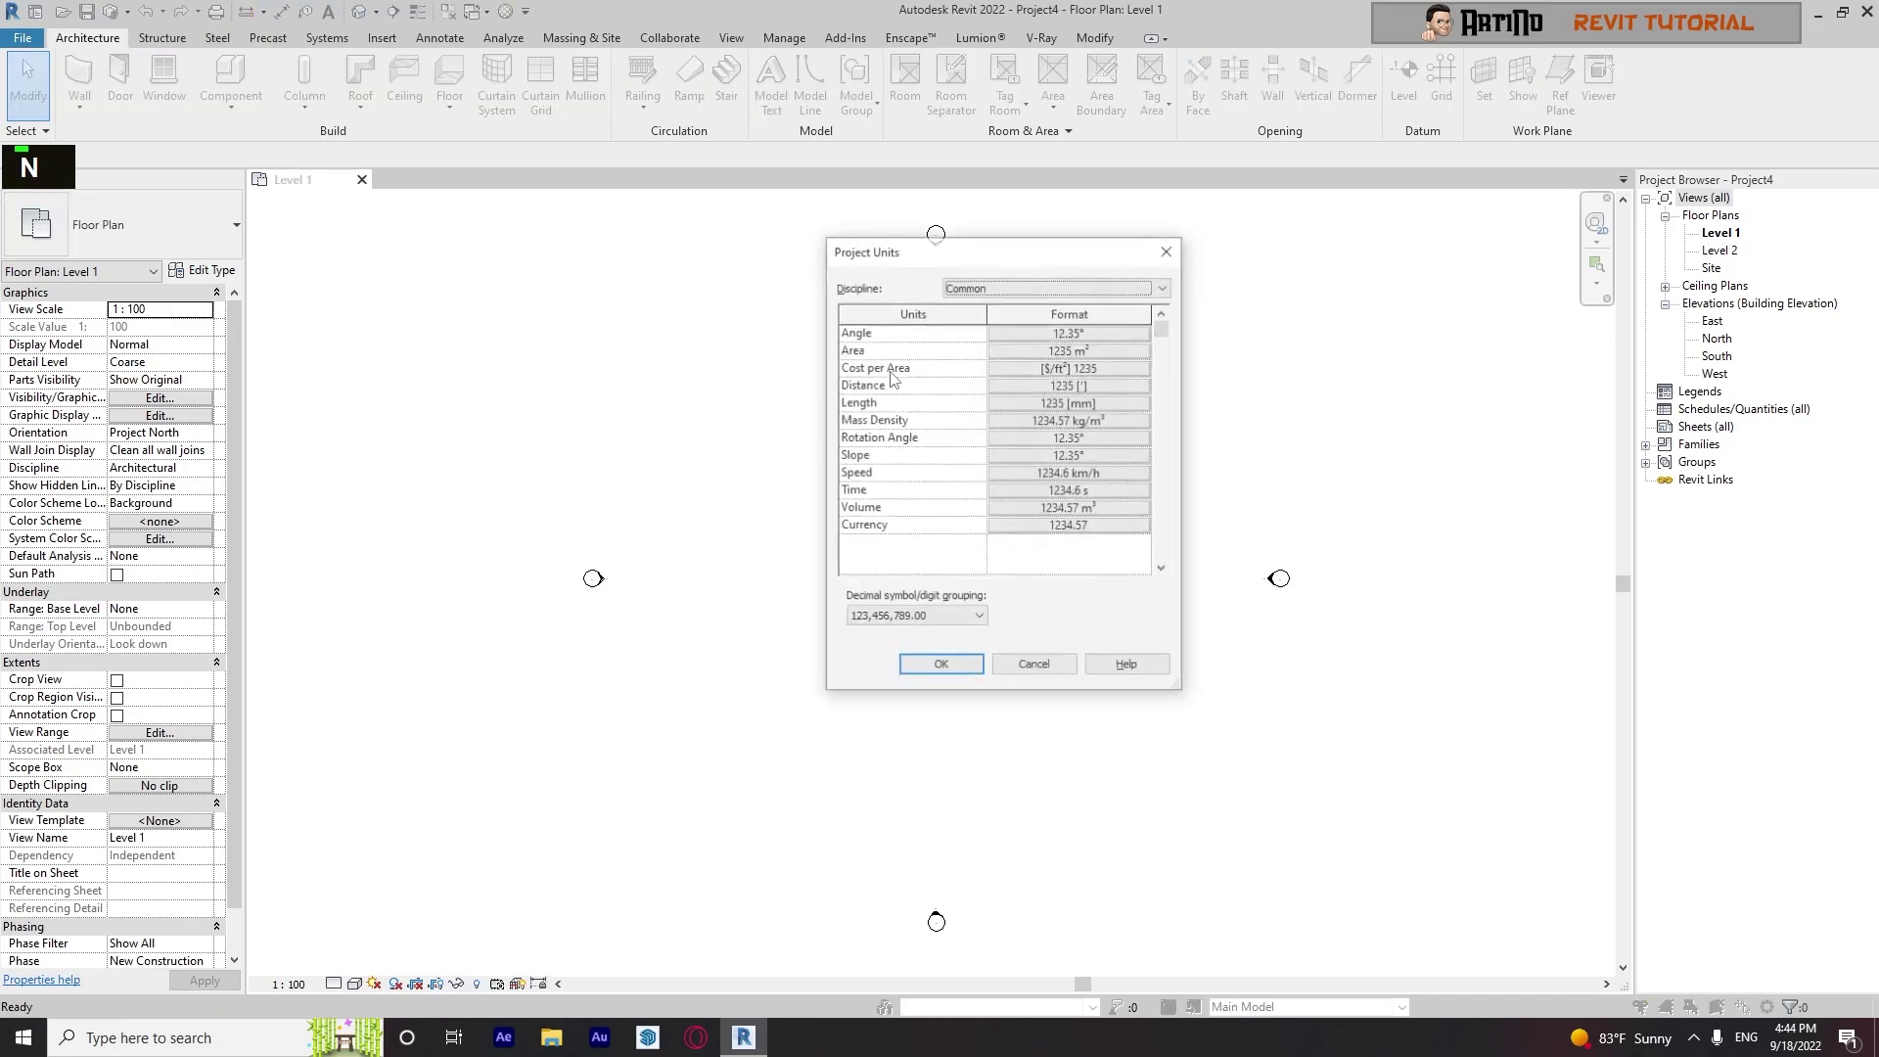
{"action": "left_click", "coordinate": [1074, 406]}
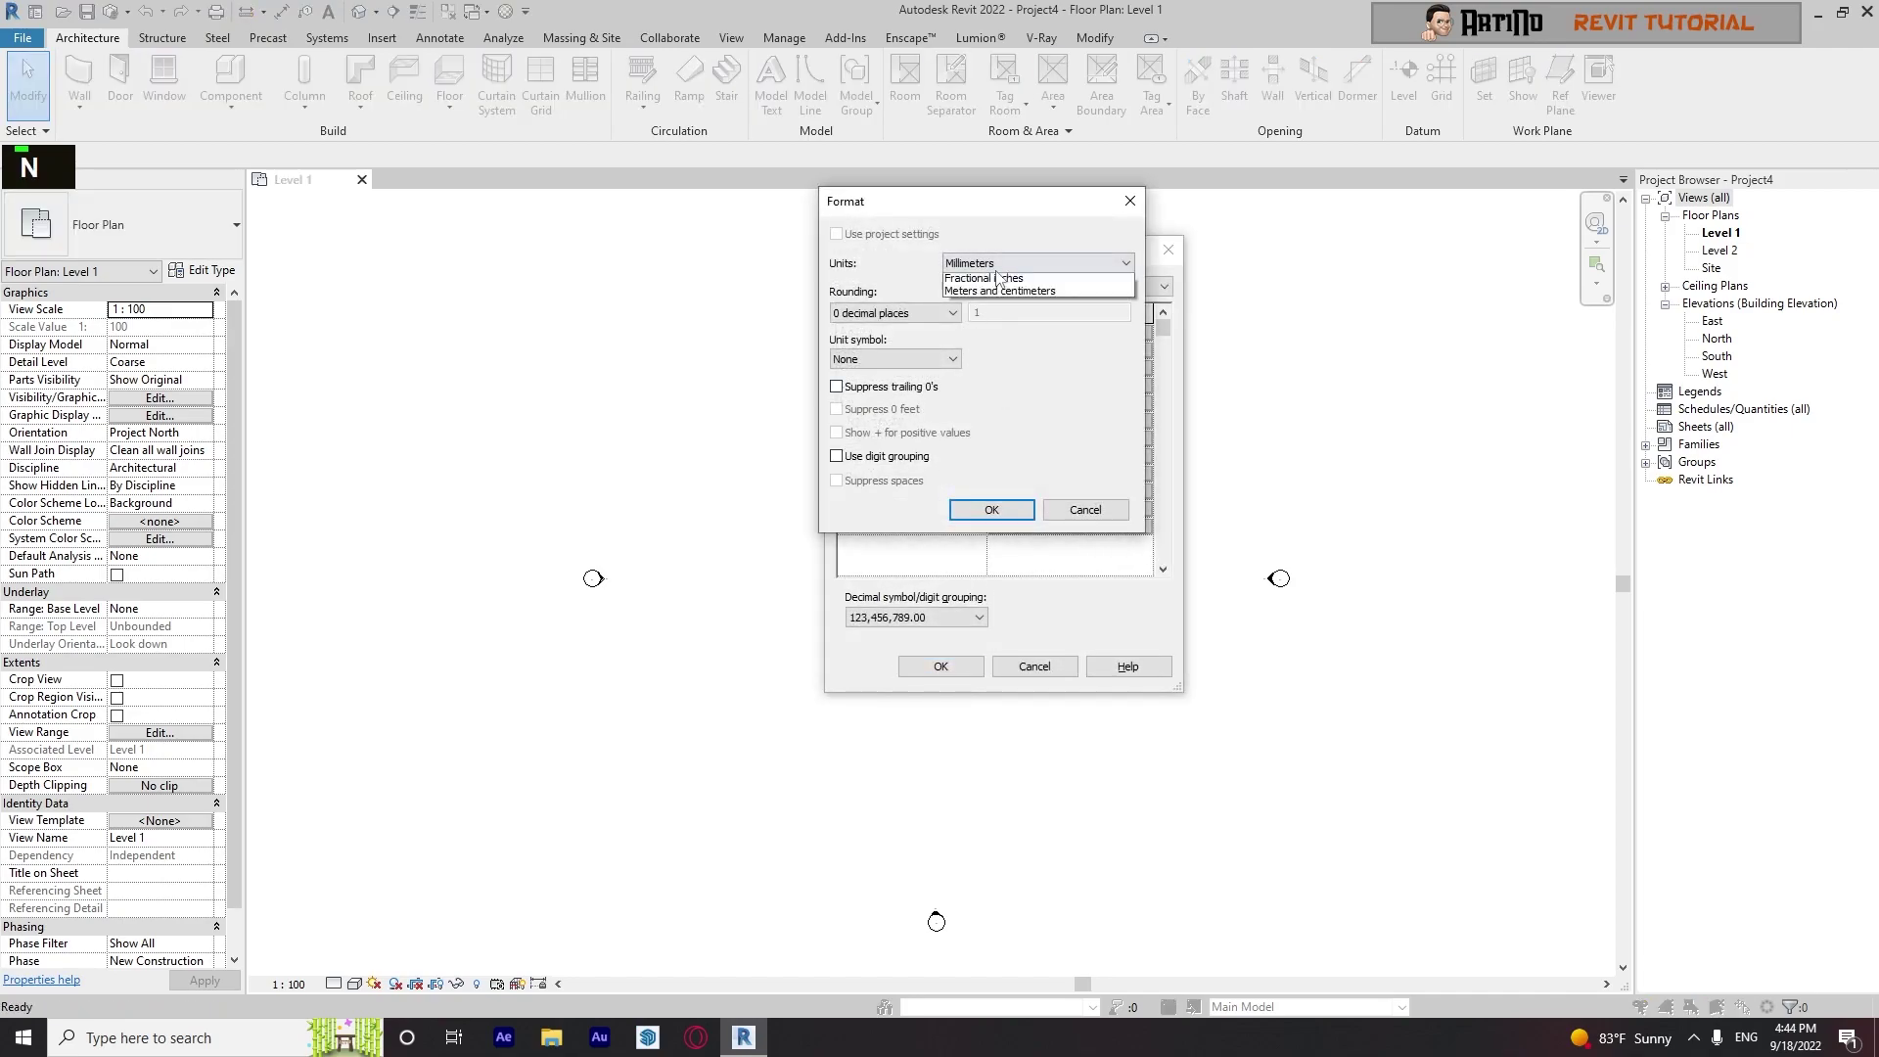
{"action": "left_click", "coordinate": [996, 338]}
{"action": "left_click", "coordinate": [911, 314]}
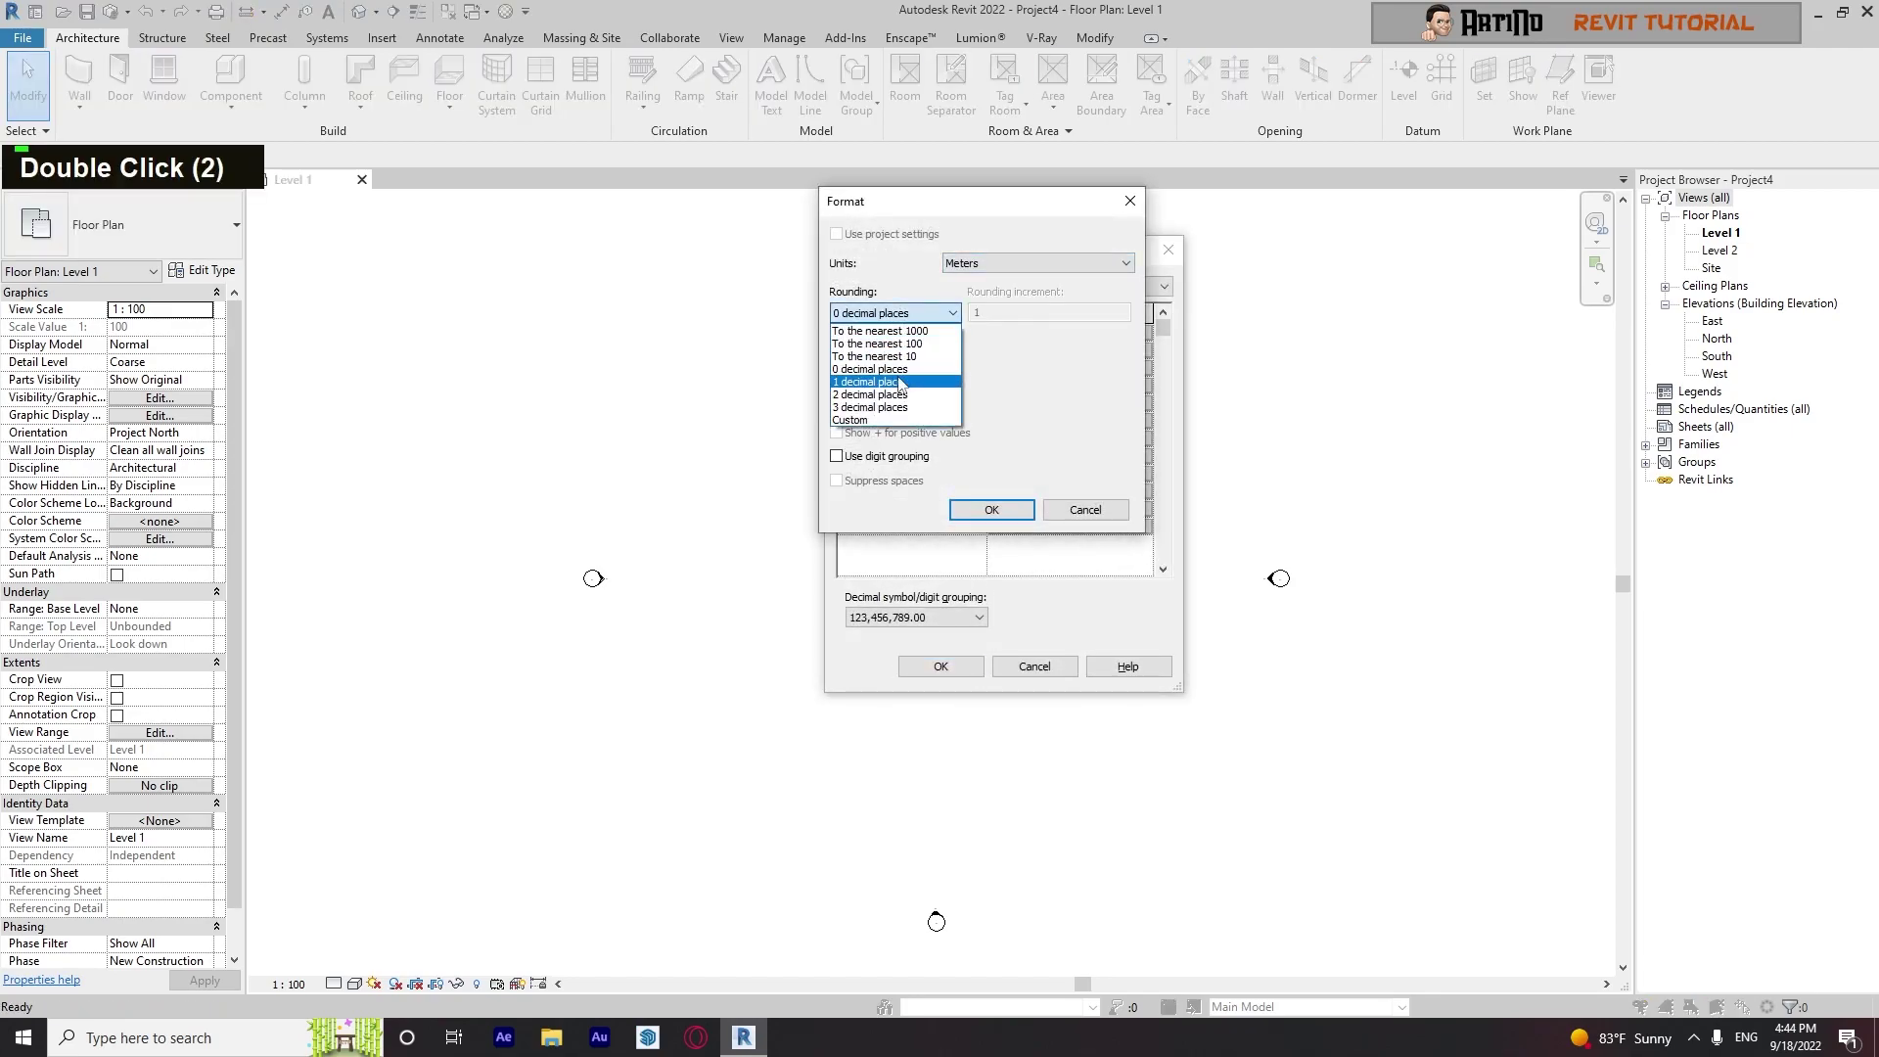
{"action": "left_click", "coordinate": [905, 395]}
{"action": "left_click", "coordinate": [992, 510]}
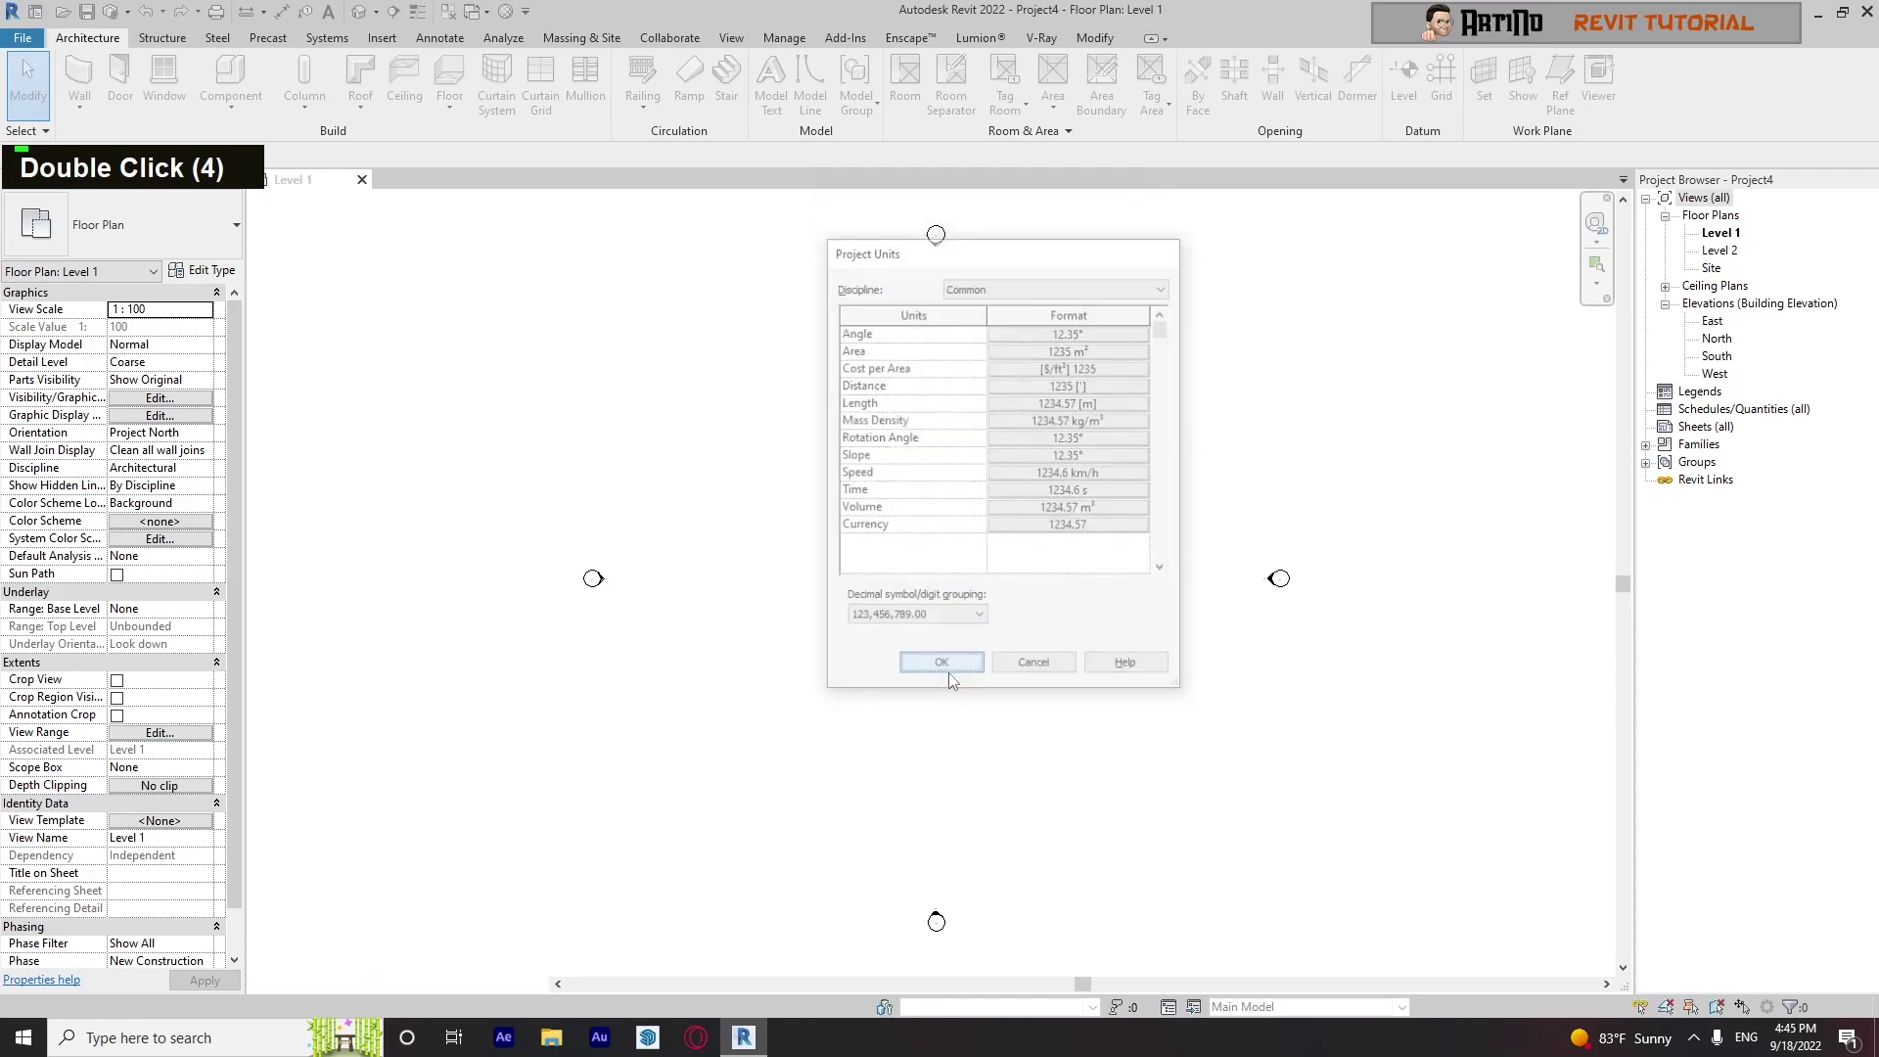
{"action": "left_click", "coordinate": [941, 665]}
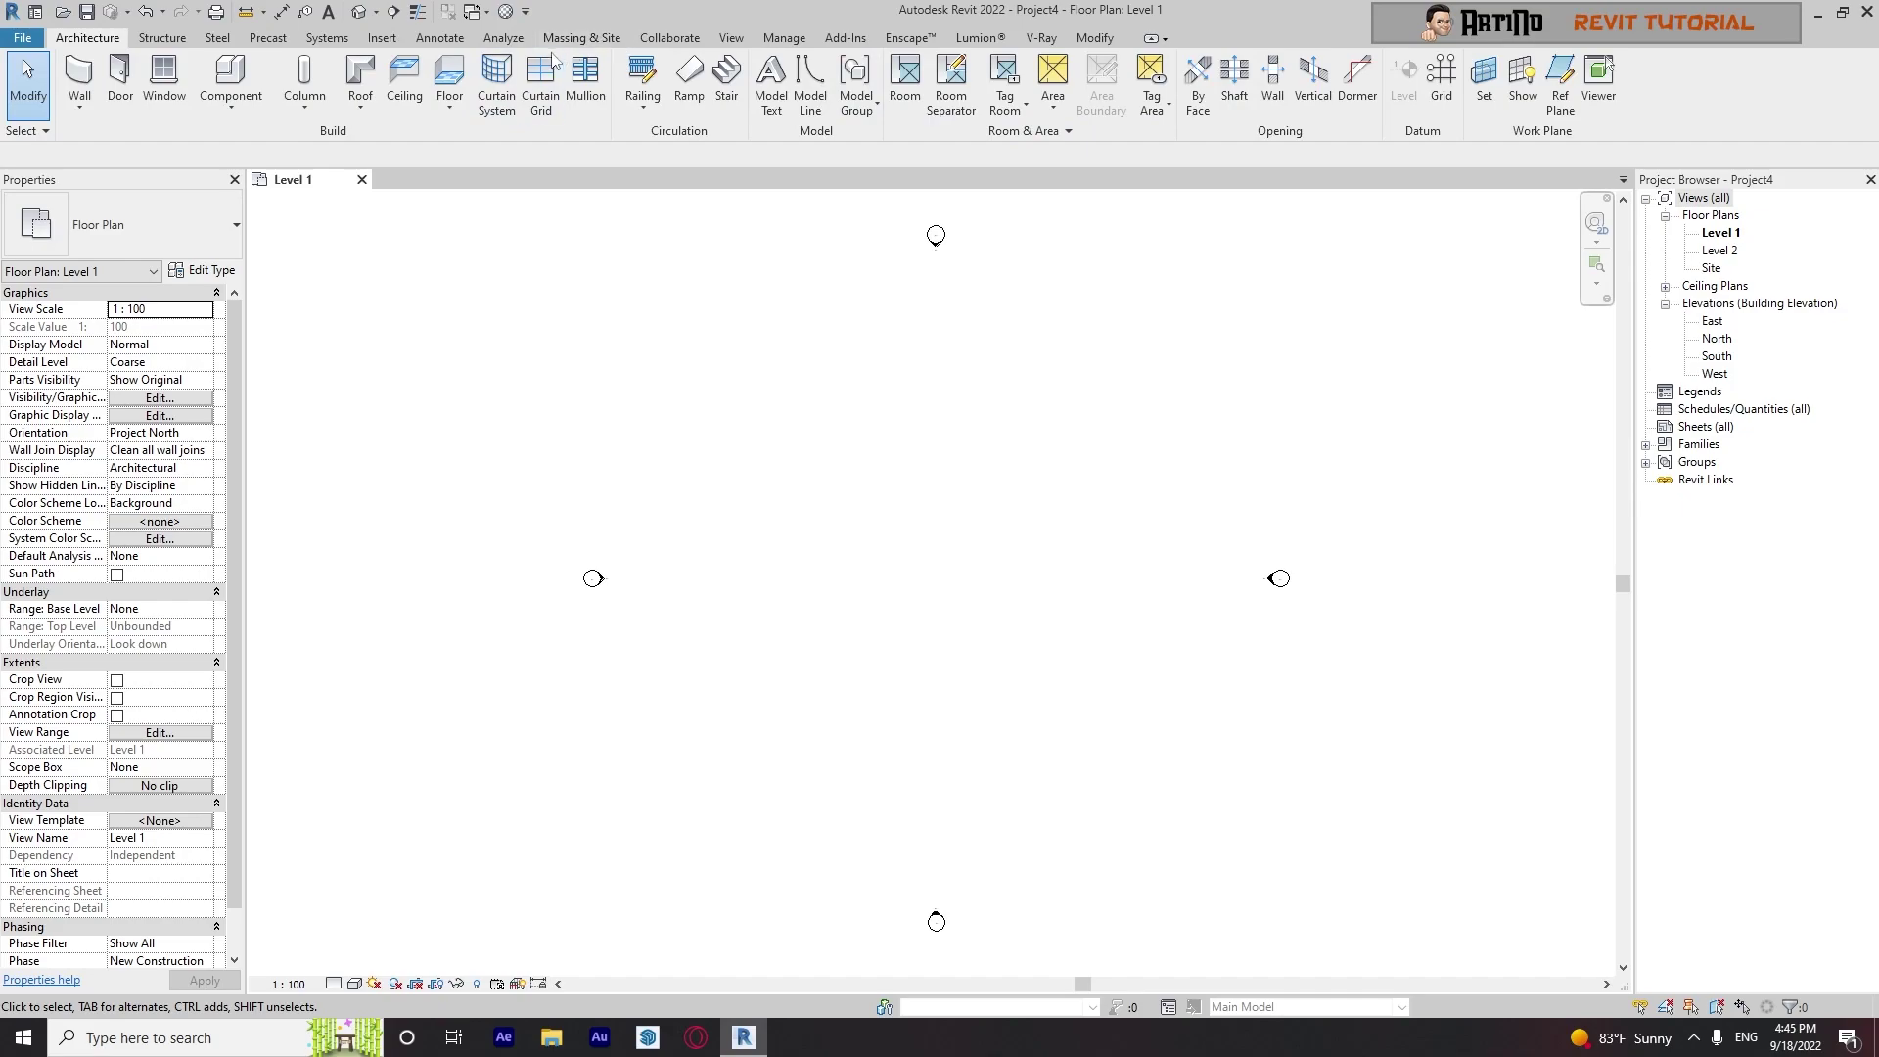
Start an in-place mass named "mass for walls"
{"action": "left_click", "coordinate": [577, 40]}
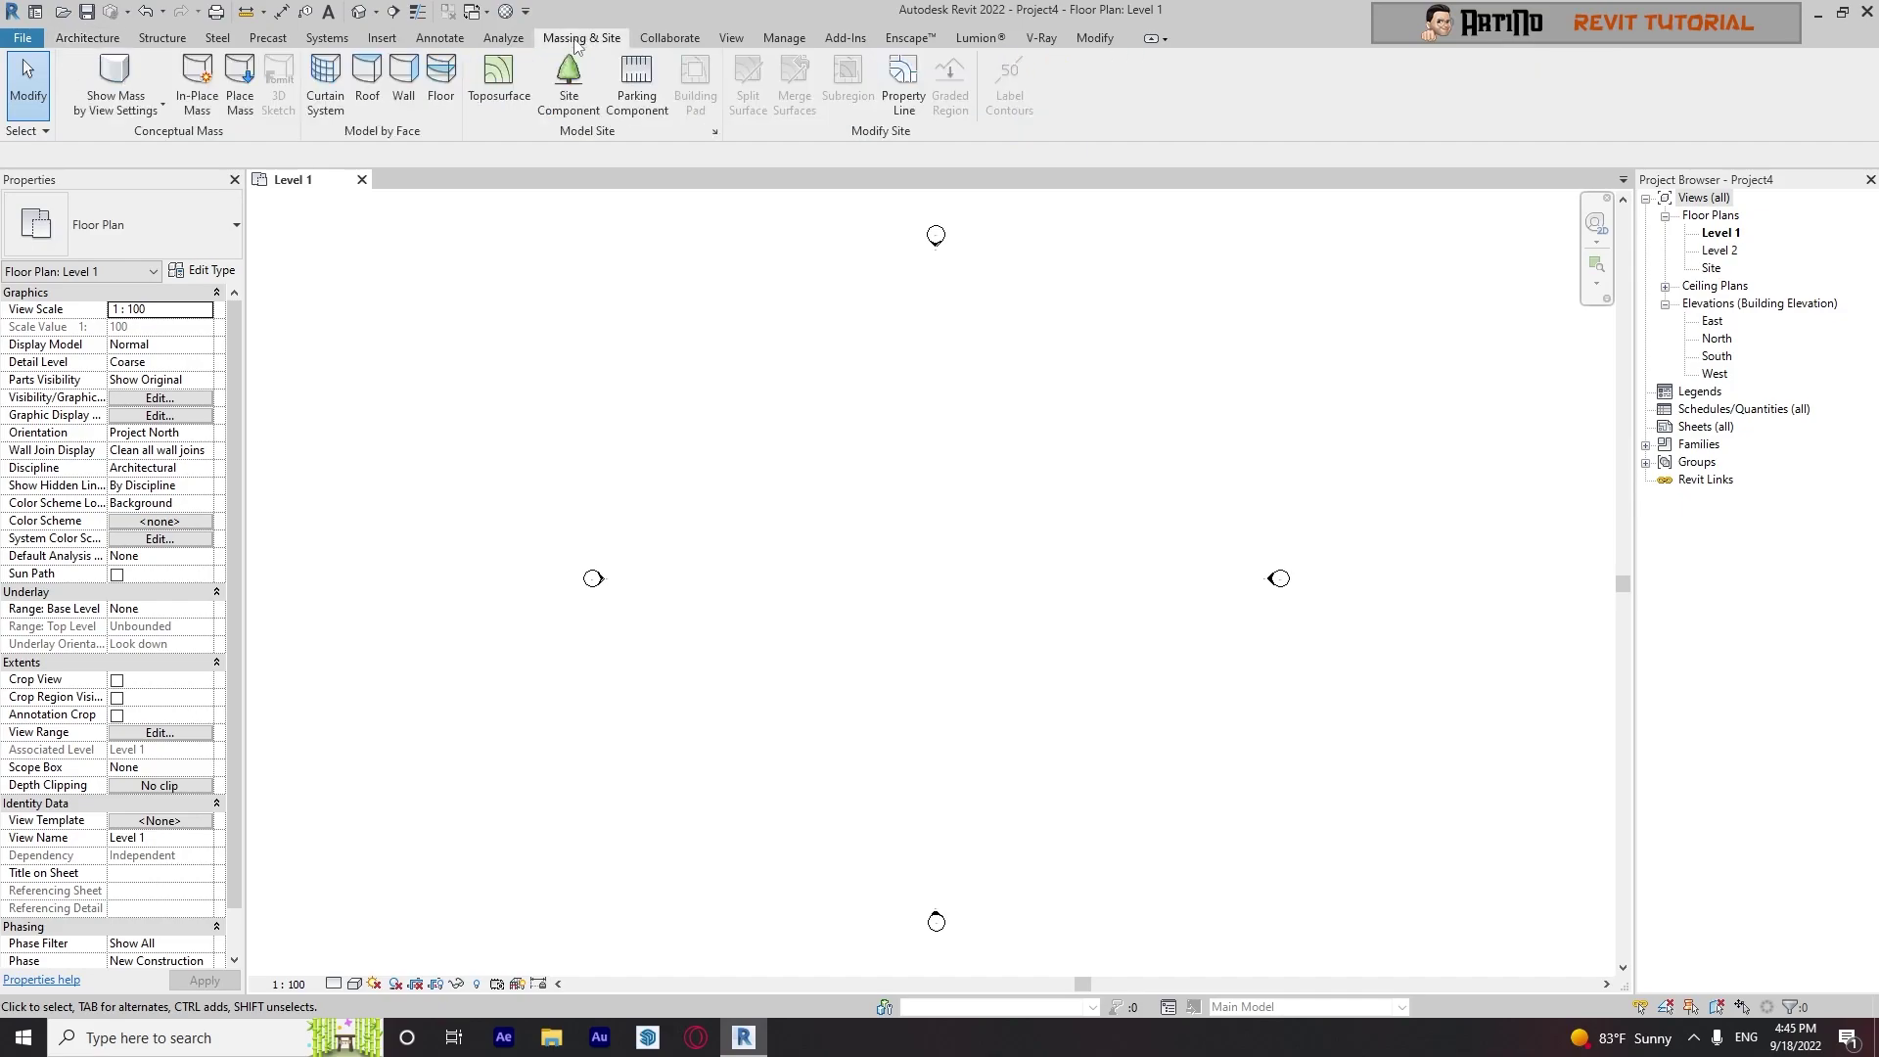
{"action": "left_click", "coordinate": [197, 78]}
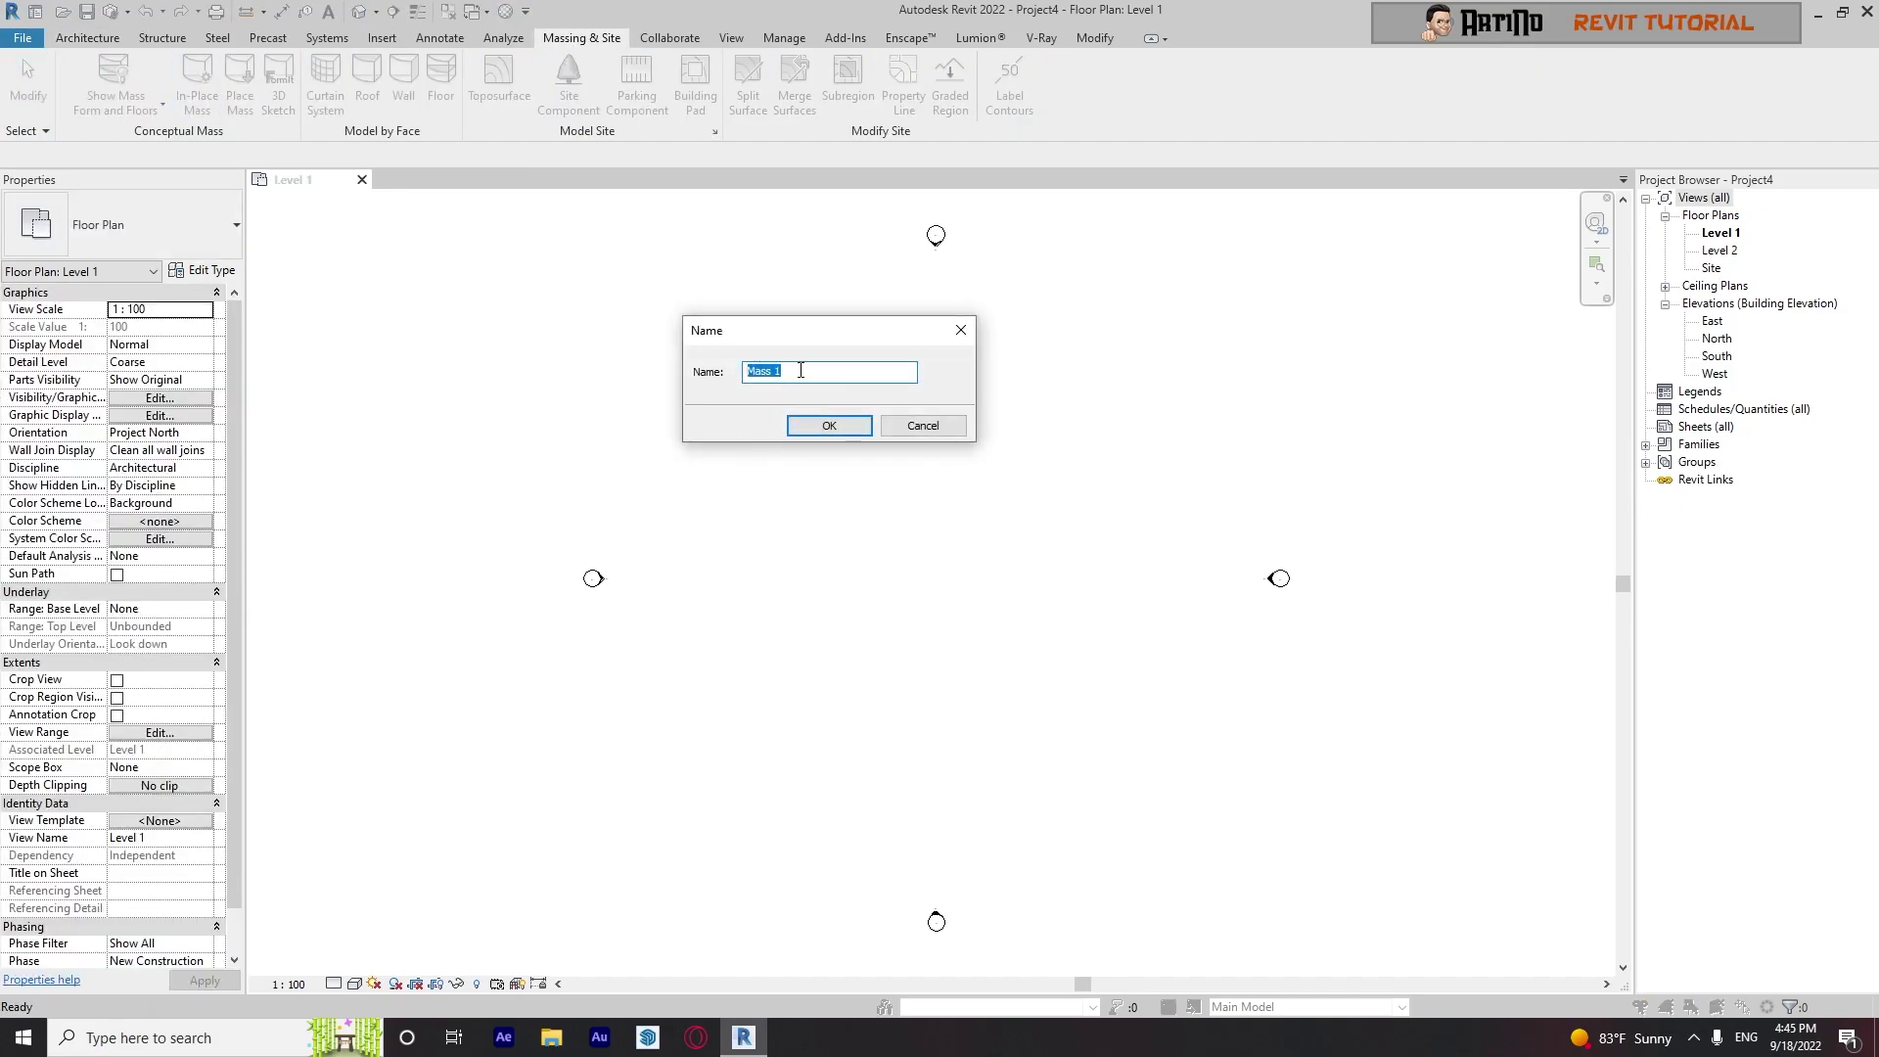
{"action": "type", "text": "mass for wall"}
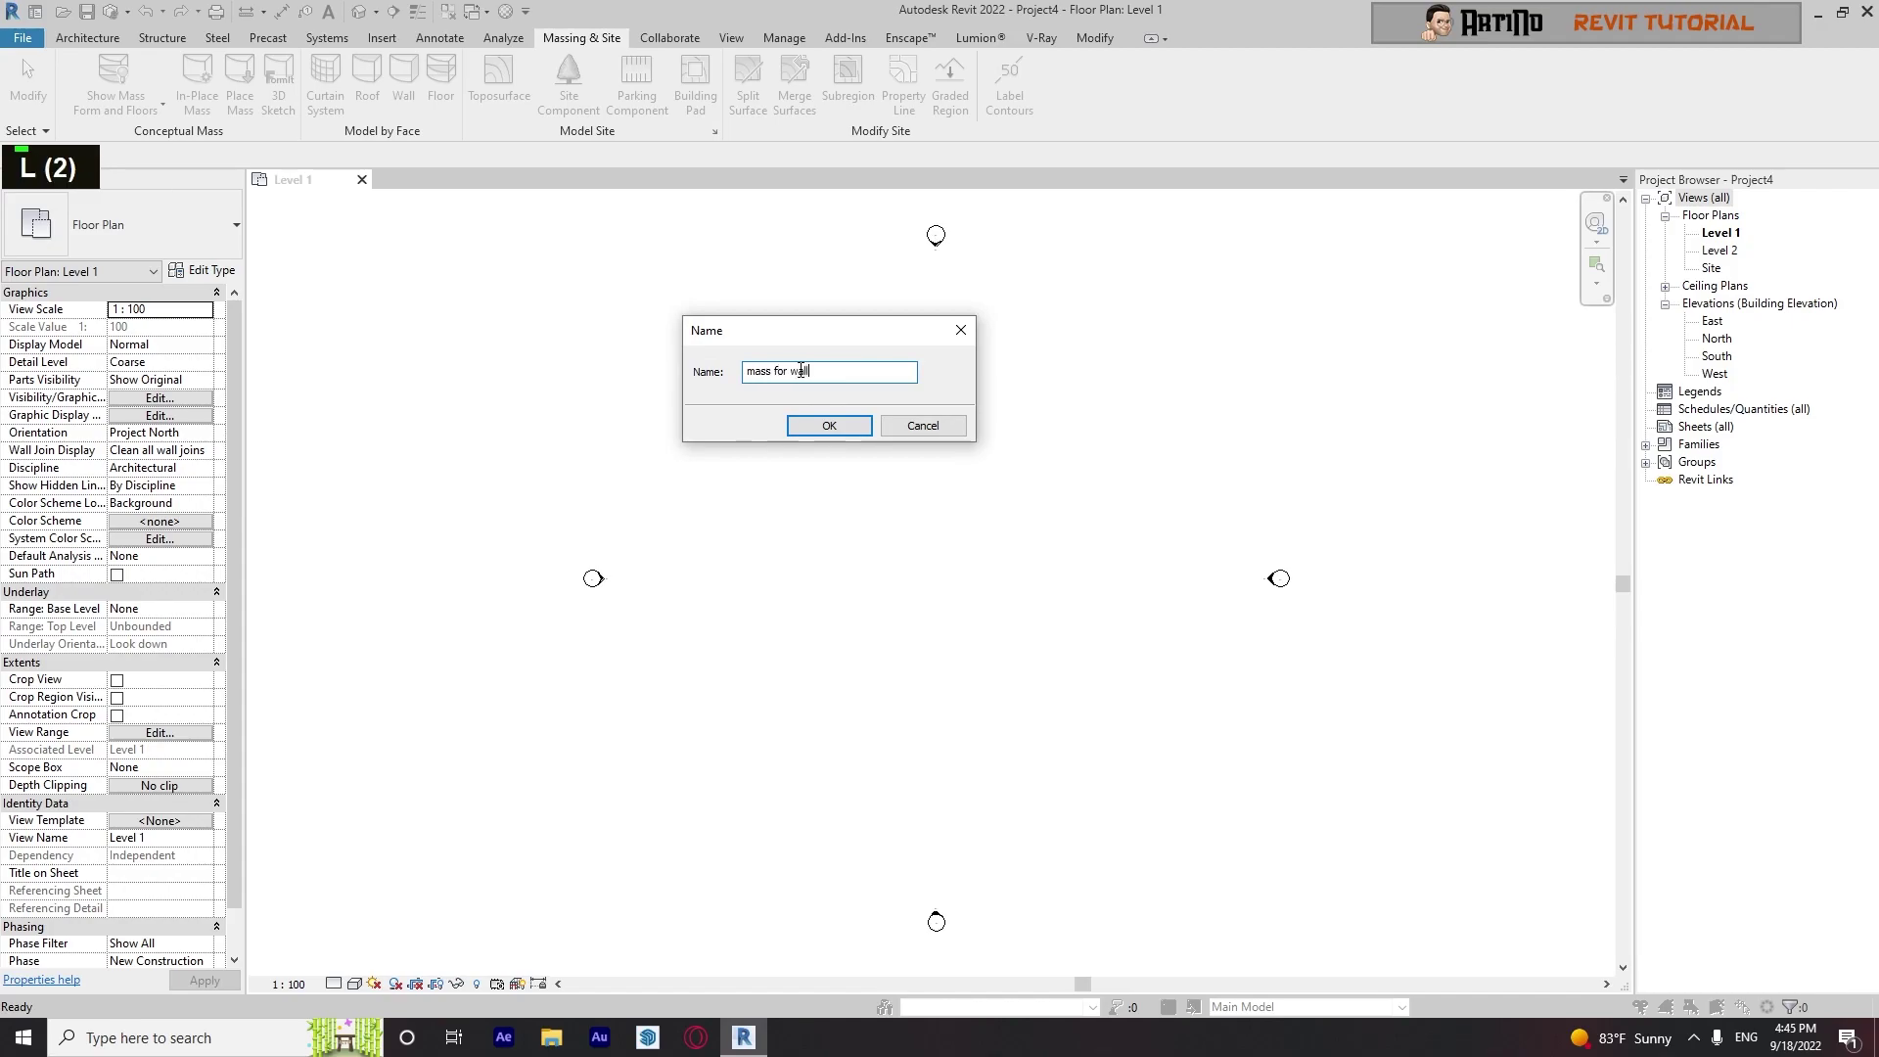
{"action": "type", "text": "s"}
{"action": "key", "text": "Return"}
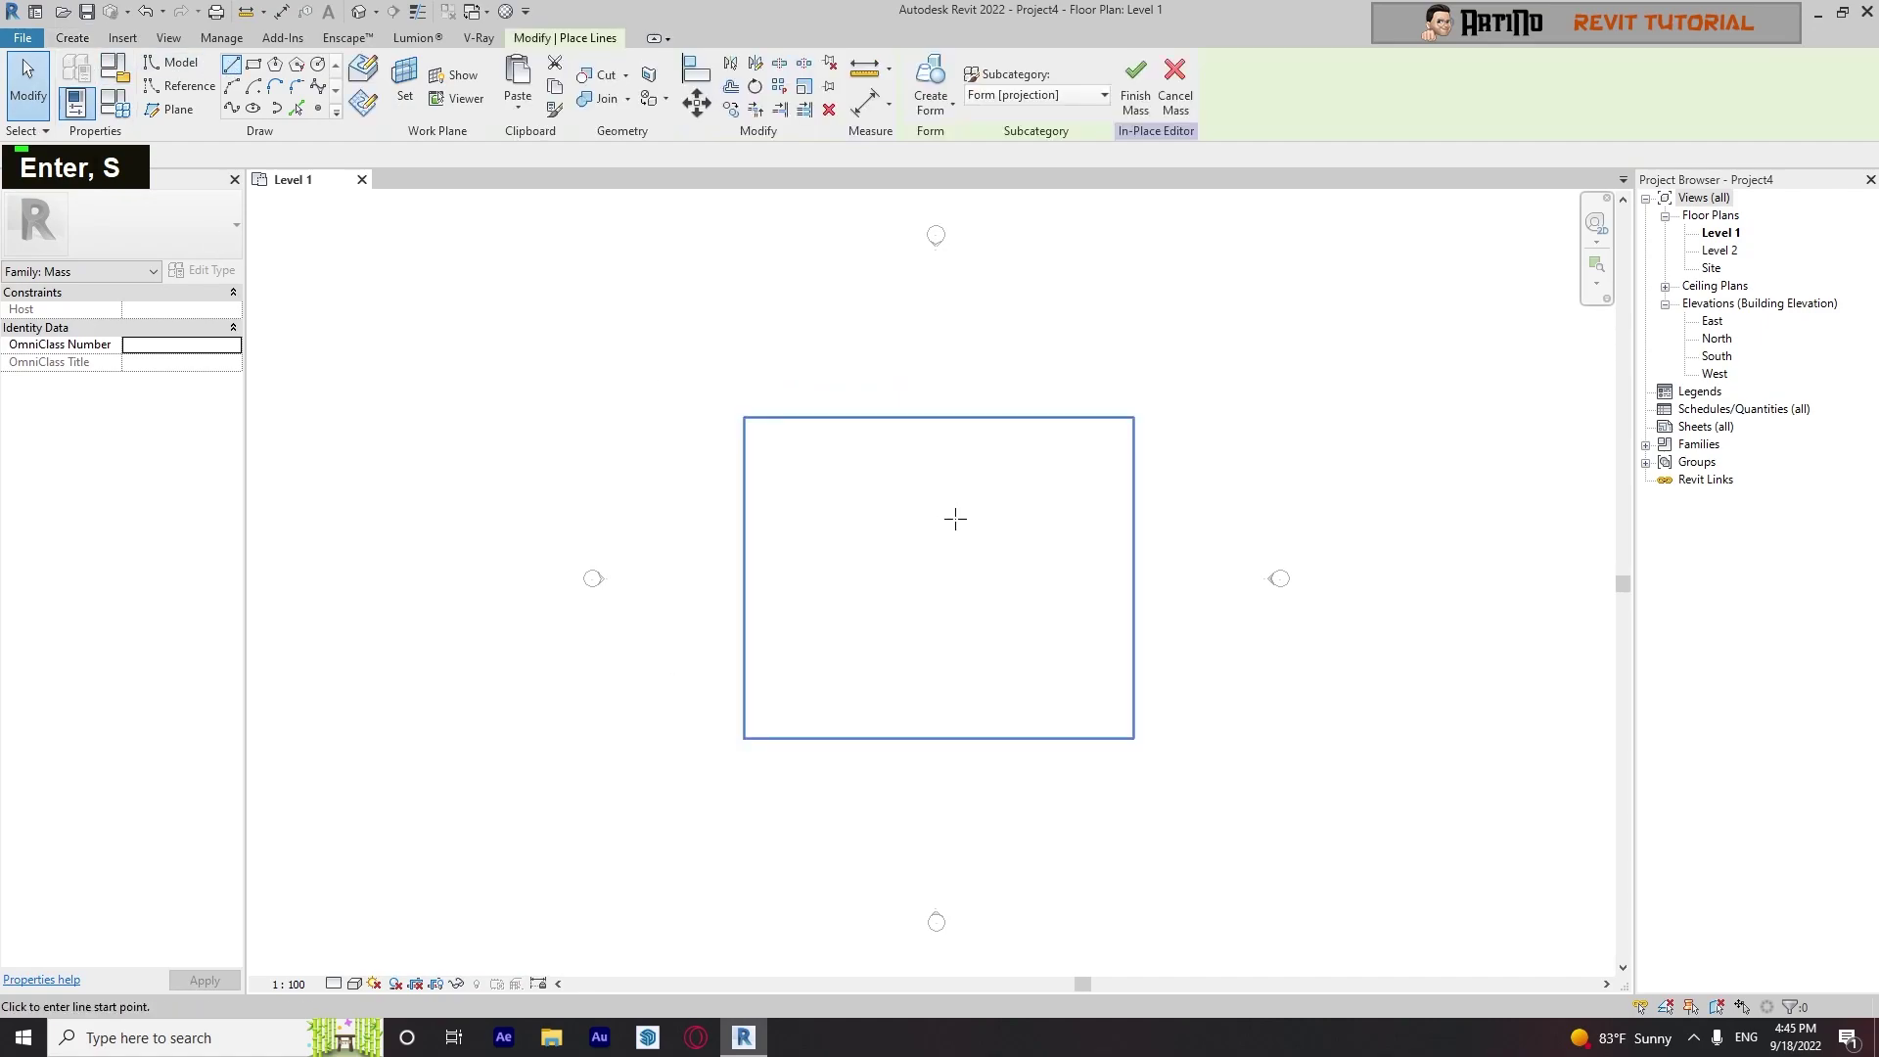
Draw a closed five-sided outline of model lines on Level 1, with upper, right and lower sides about 13.9, 6.8 and 14.6 m long
{"action": "scroll", "coordinate": [936, 508], "scroll_direction": "up", "scroll_amount": 2}
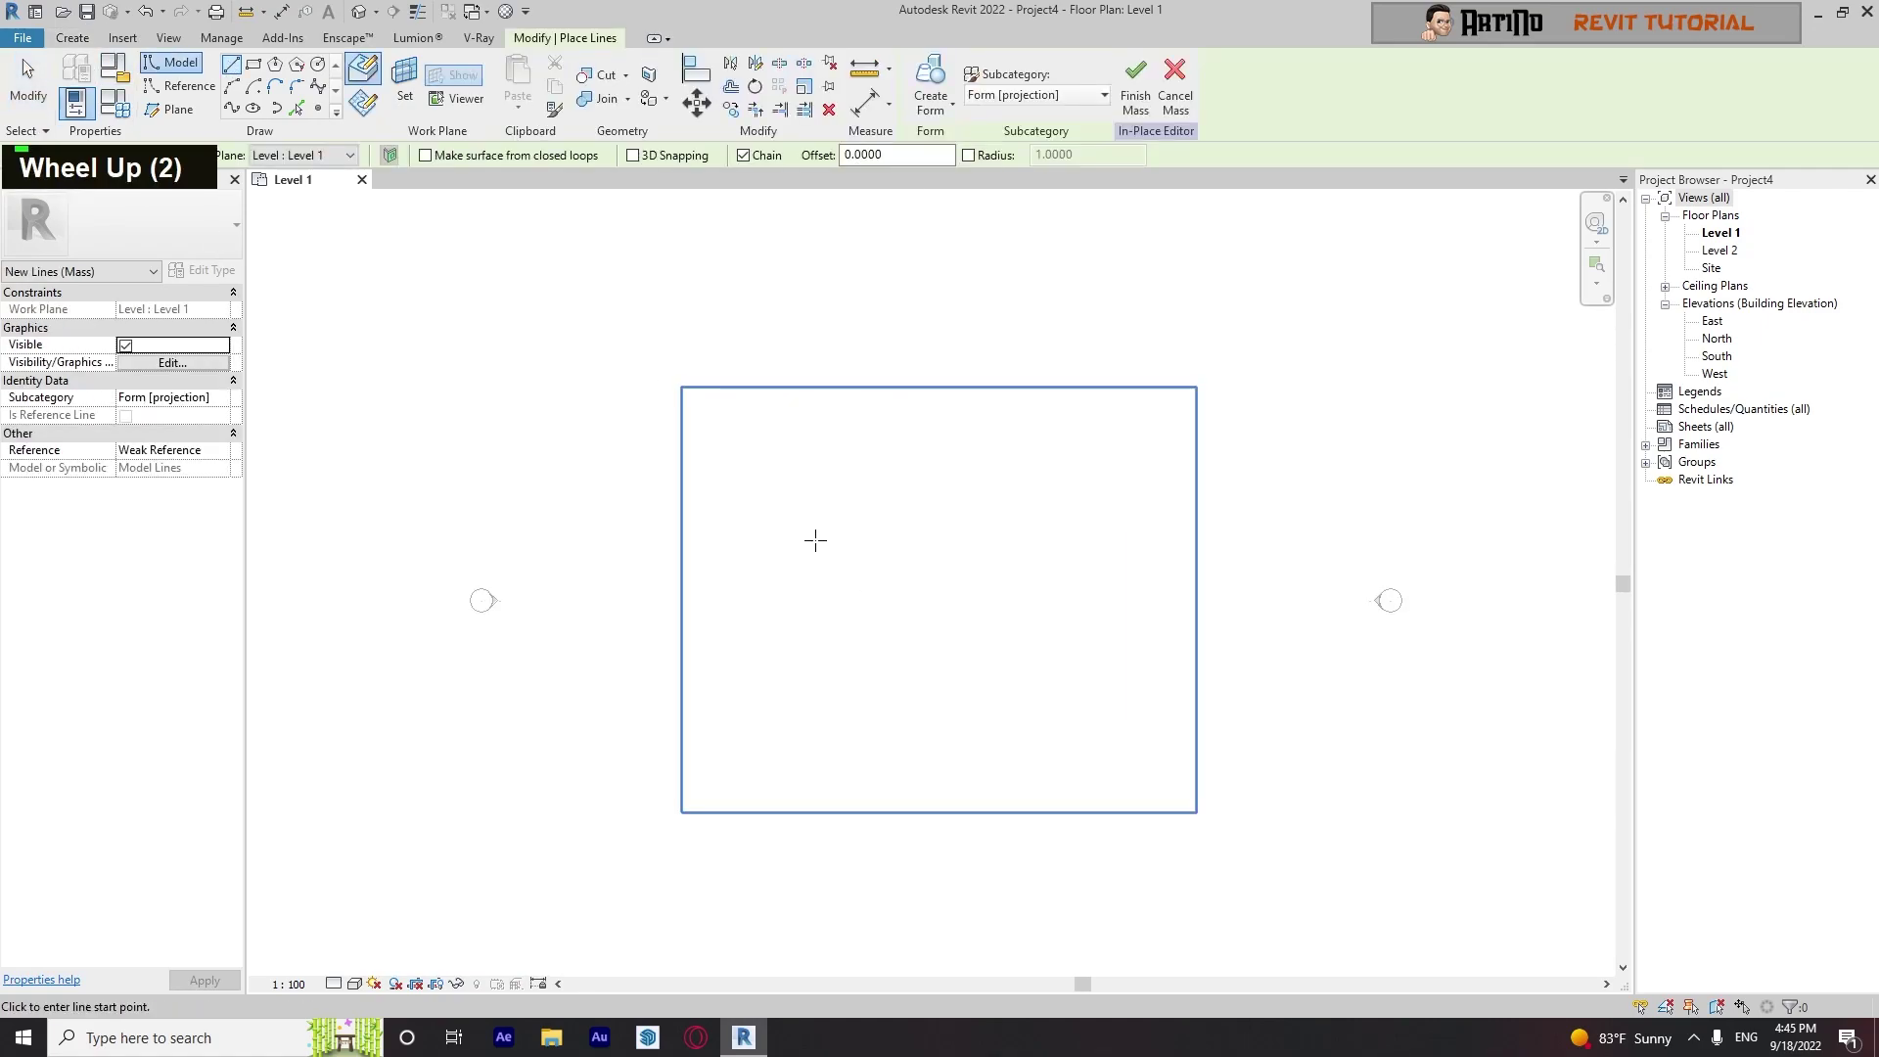
{"action": "left_click", "coordinate": [1059, 486]}
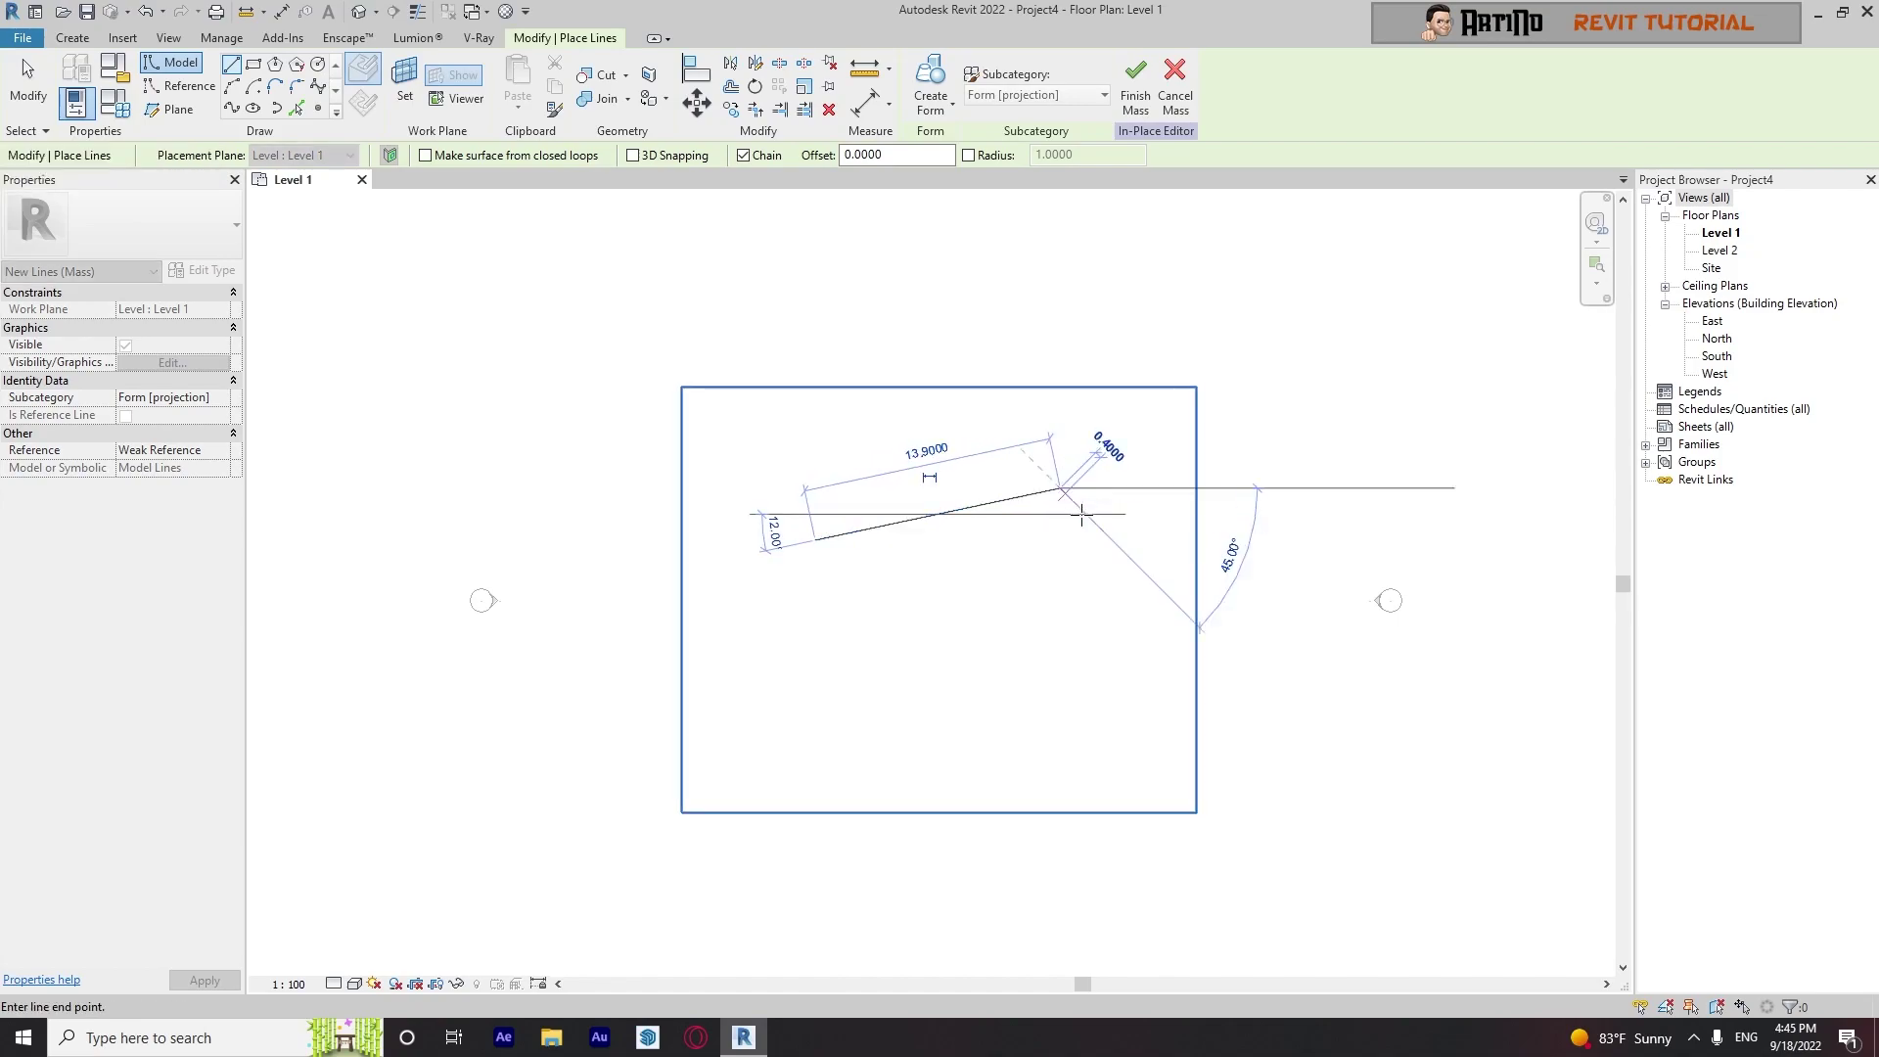
{"action": "left_click", "coordinate": [1116, 544]}
{"action": "left_click", "coordinate": [1085, 662]}
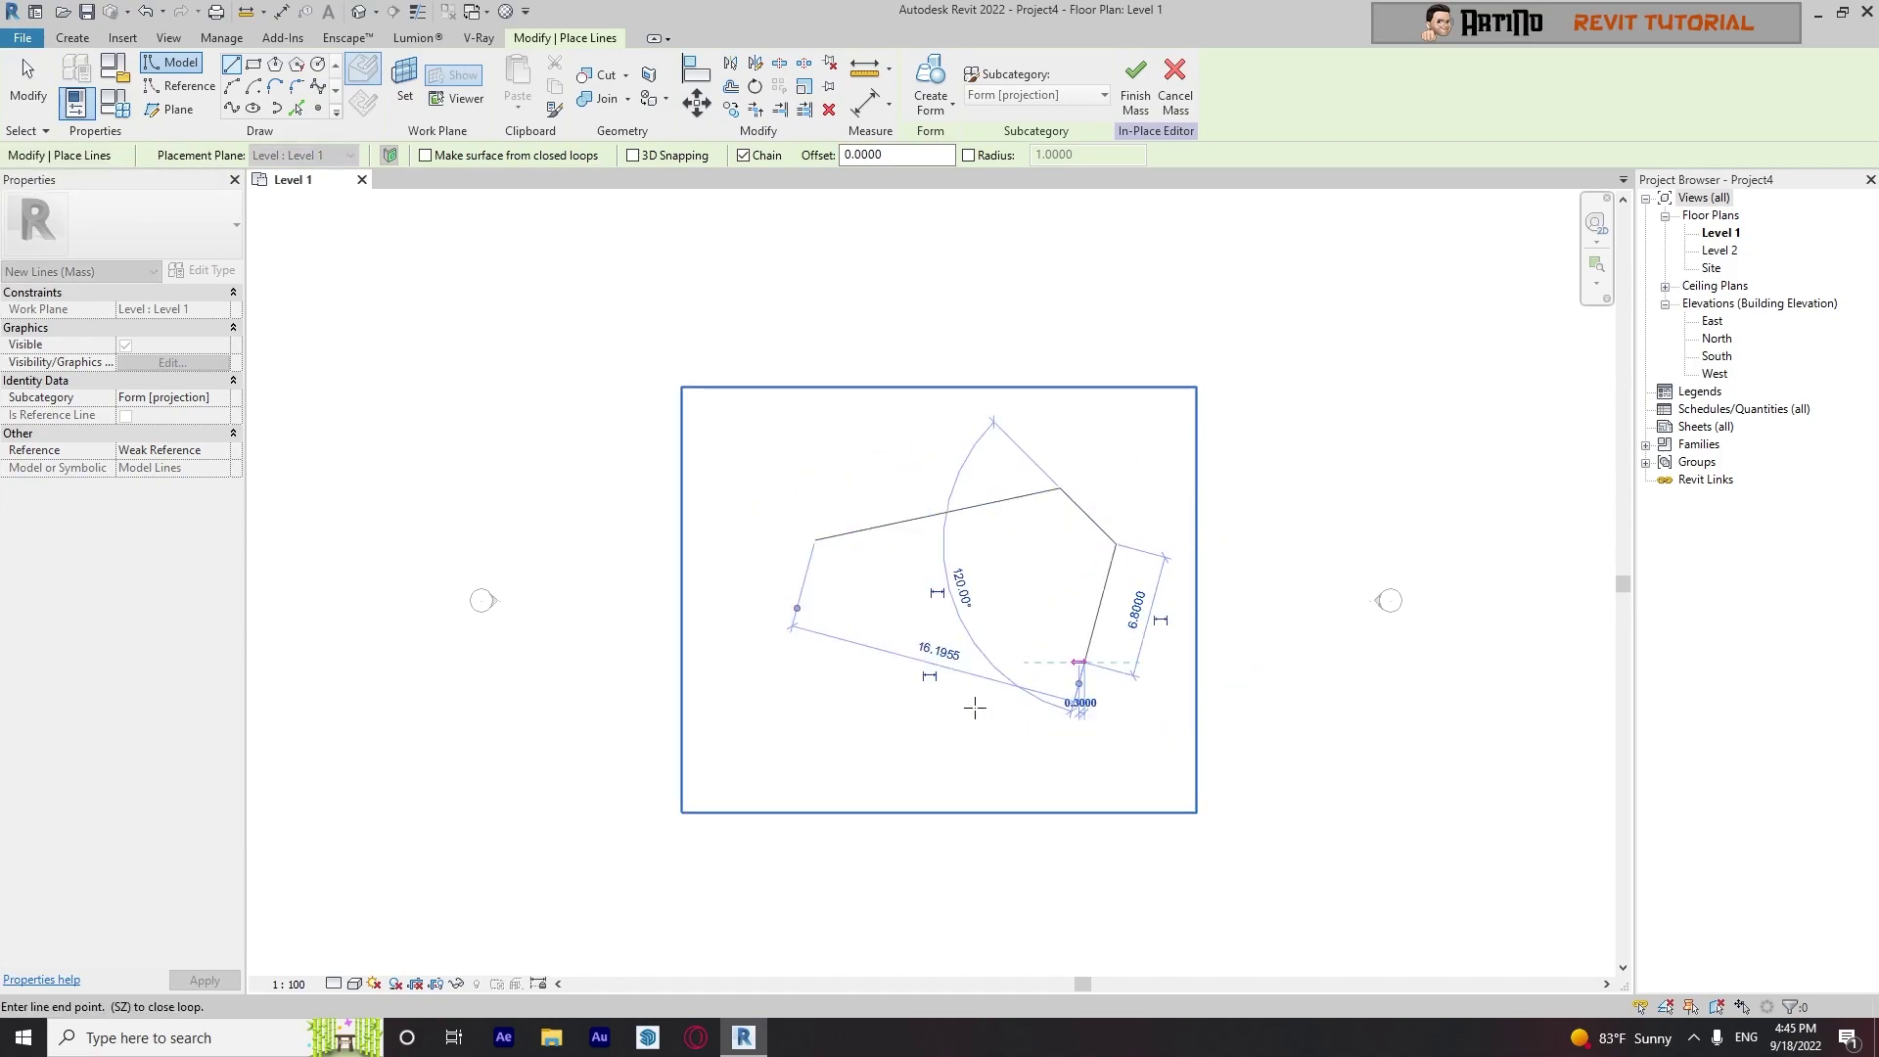
{"action": "left_click", "coordinate": [828, 604]}
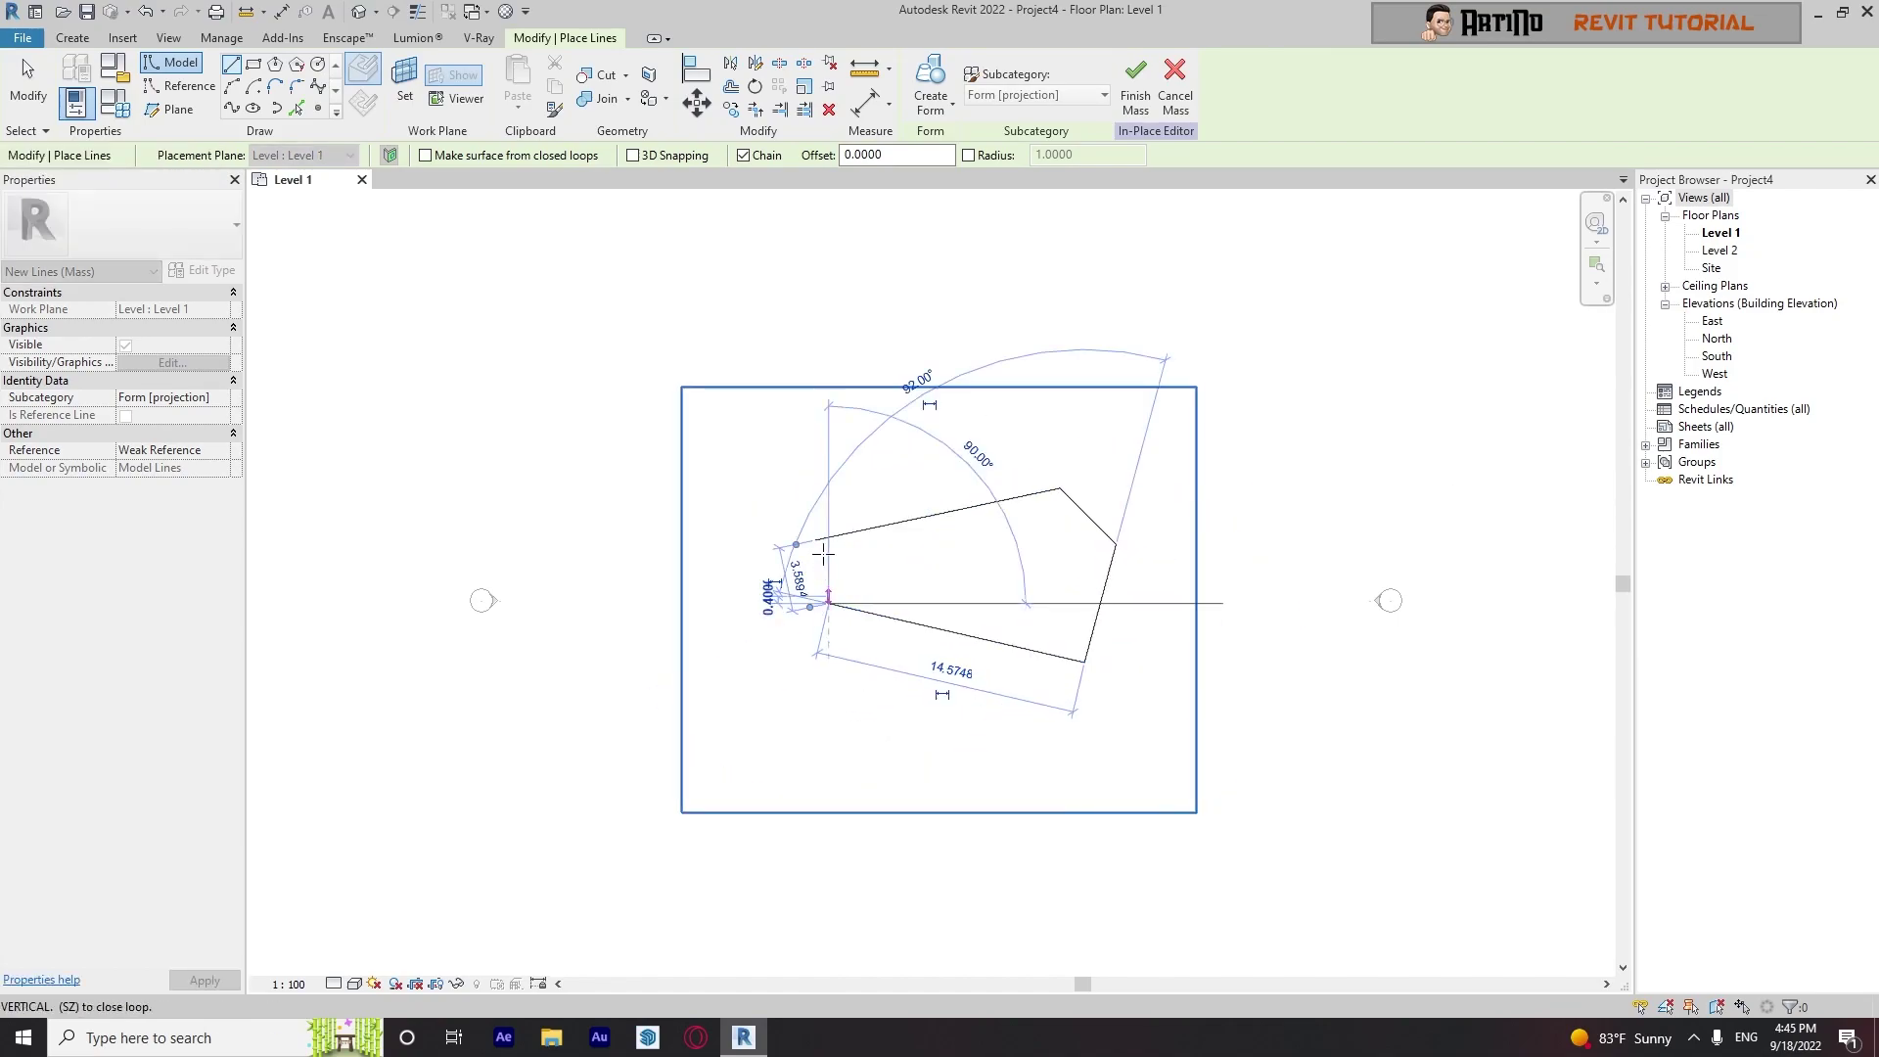
{"action": "left_click", "coordinate": [816, 539]}
{"action": "key", "text": "Escape"}
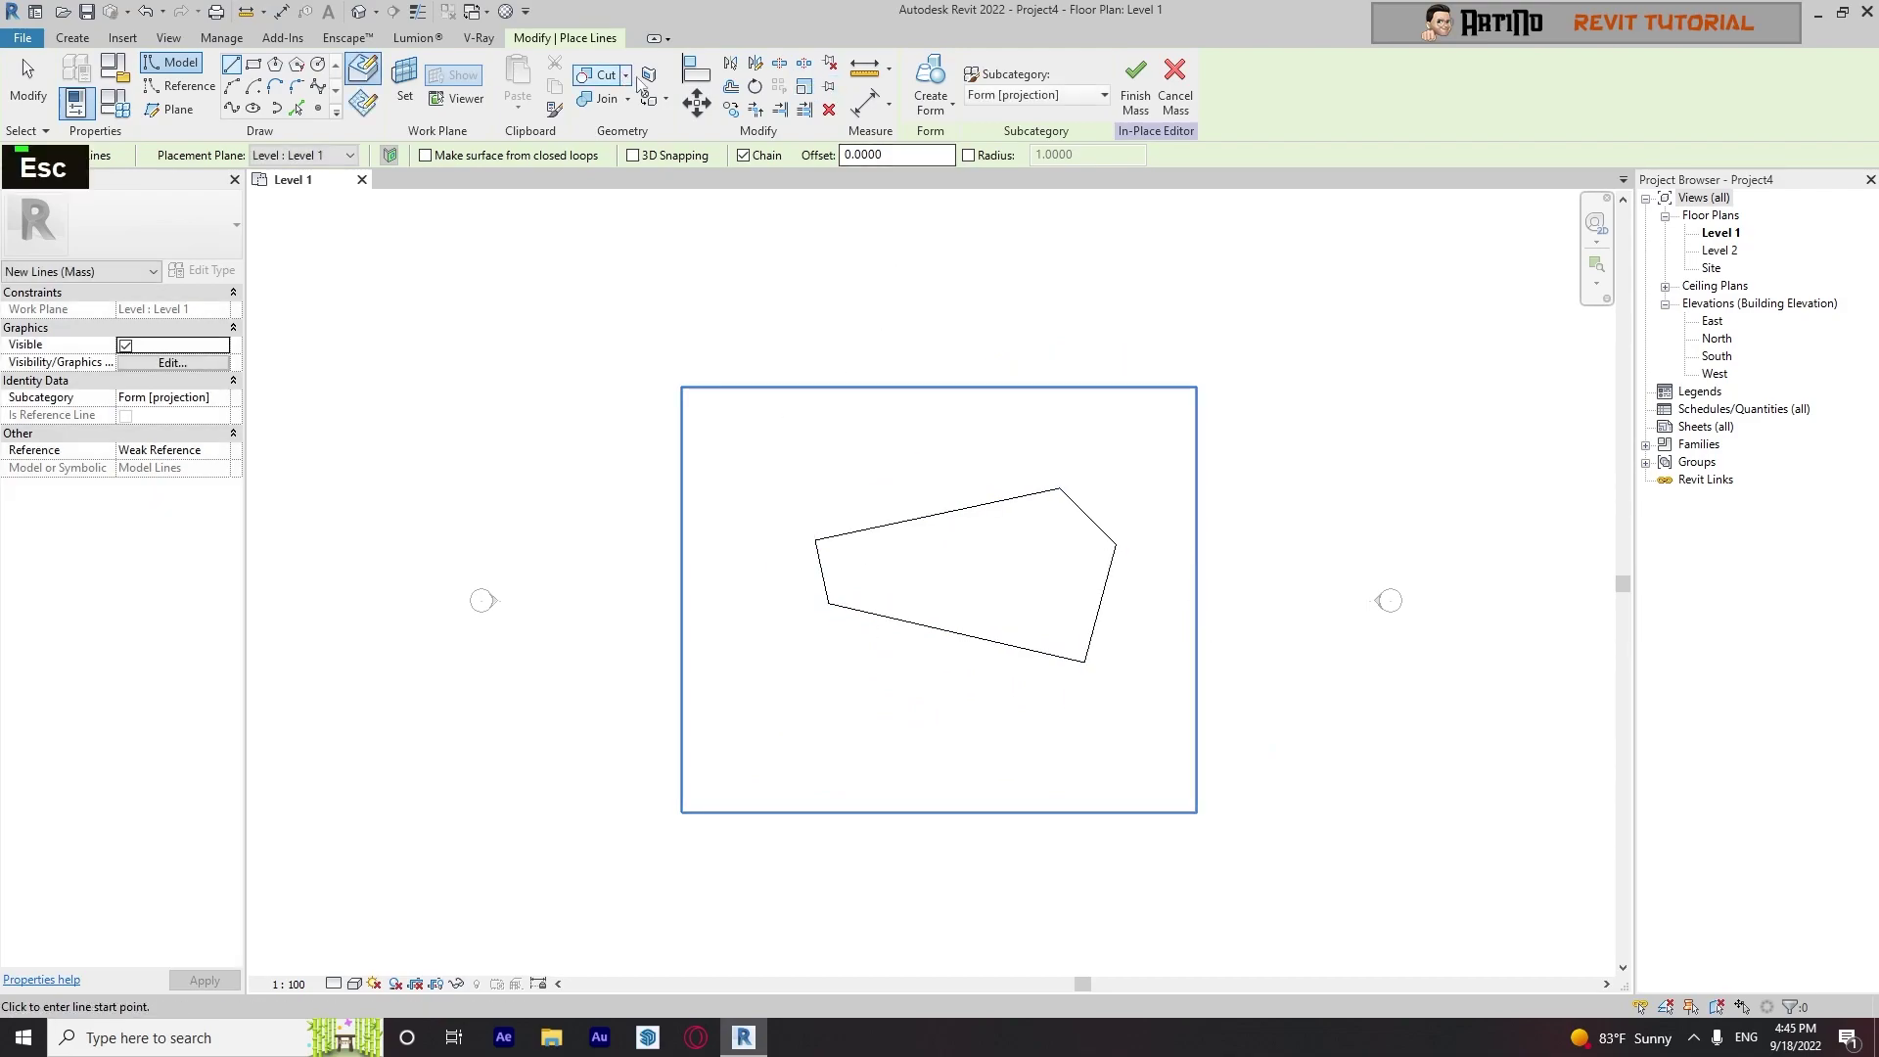
Try to fillet the uppermost corner of the outline with a radius of 1 m
{"action": "left_click", "coordinate": [297, 87]}
{"action": "scroll", "coordinate": [998, 474], "scroll_direction": "up", "scroll_amount": 8}
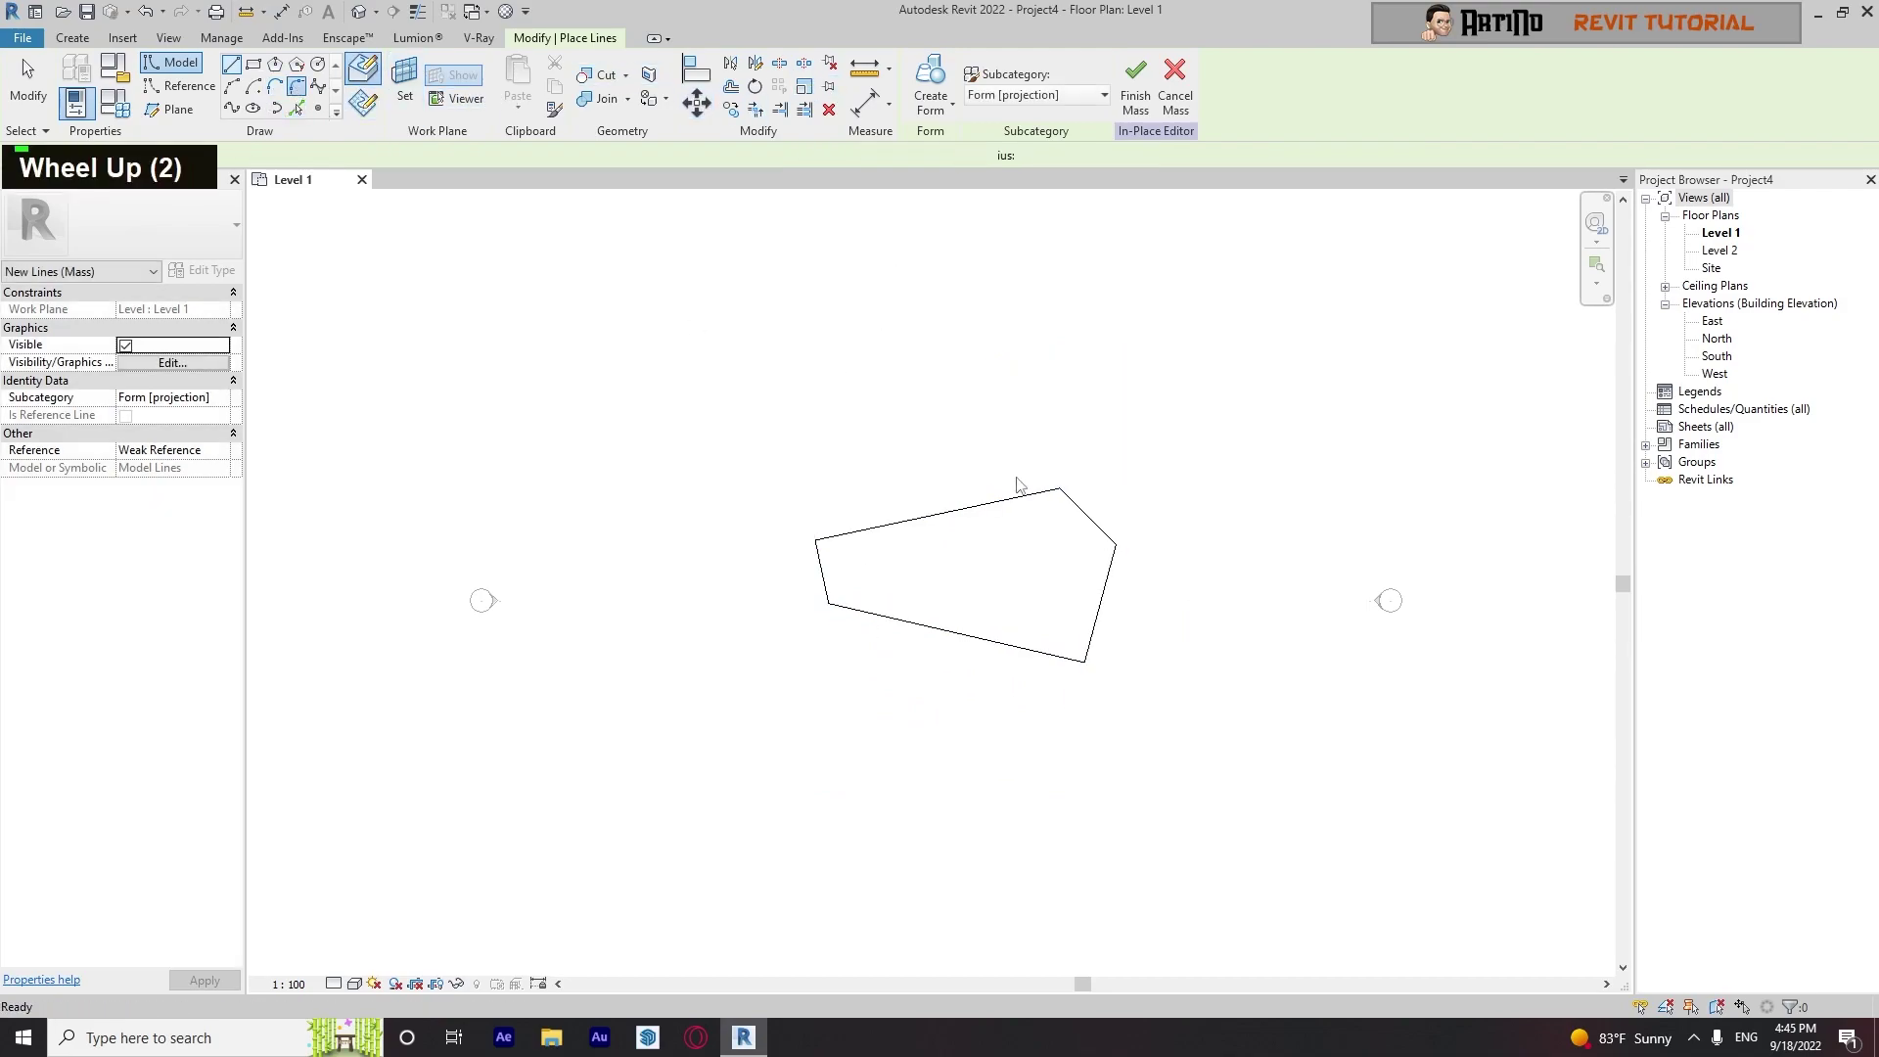
{"action": "double_click", "coordinate": [1062, 473]}
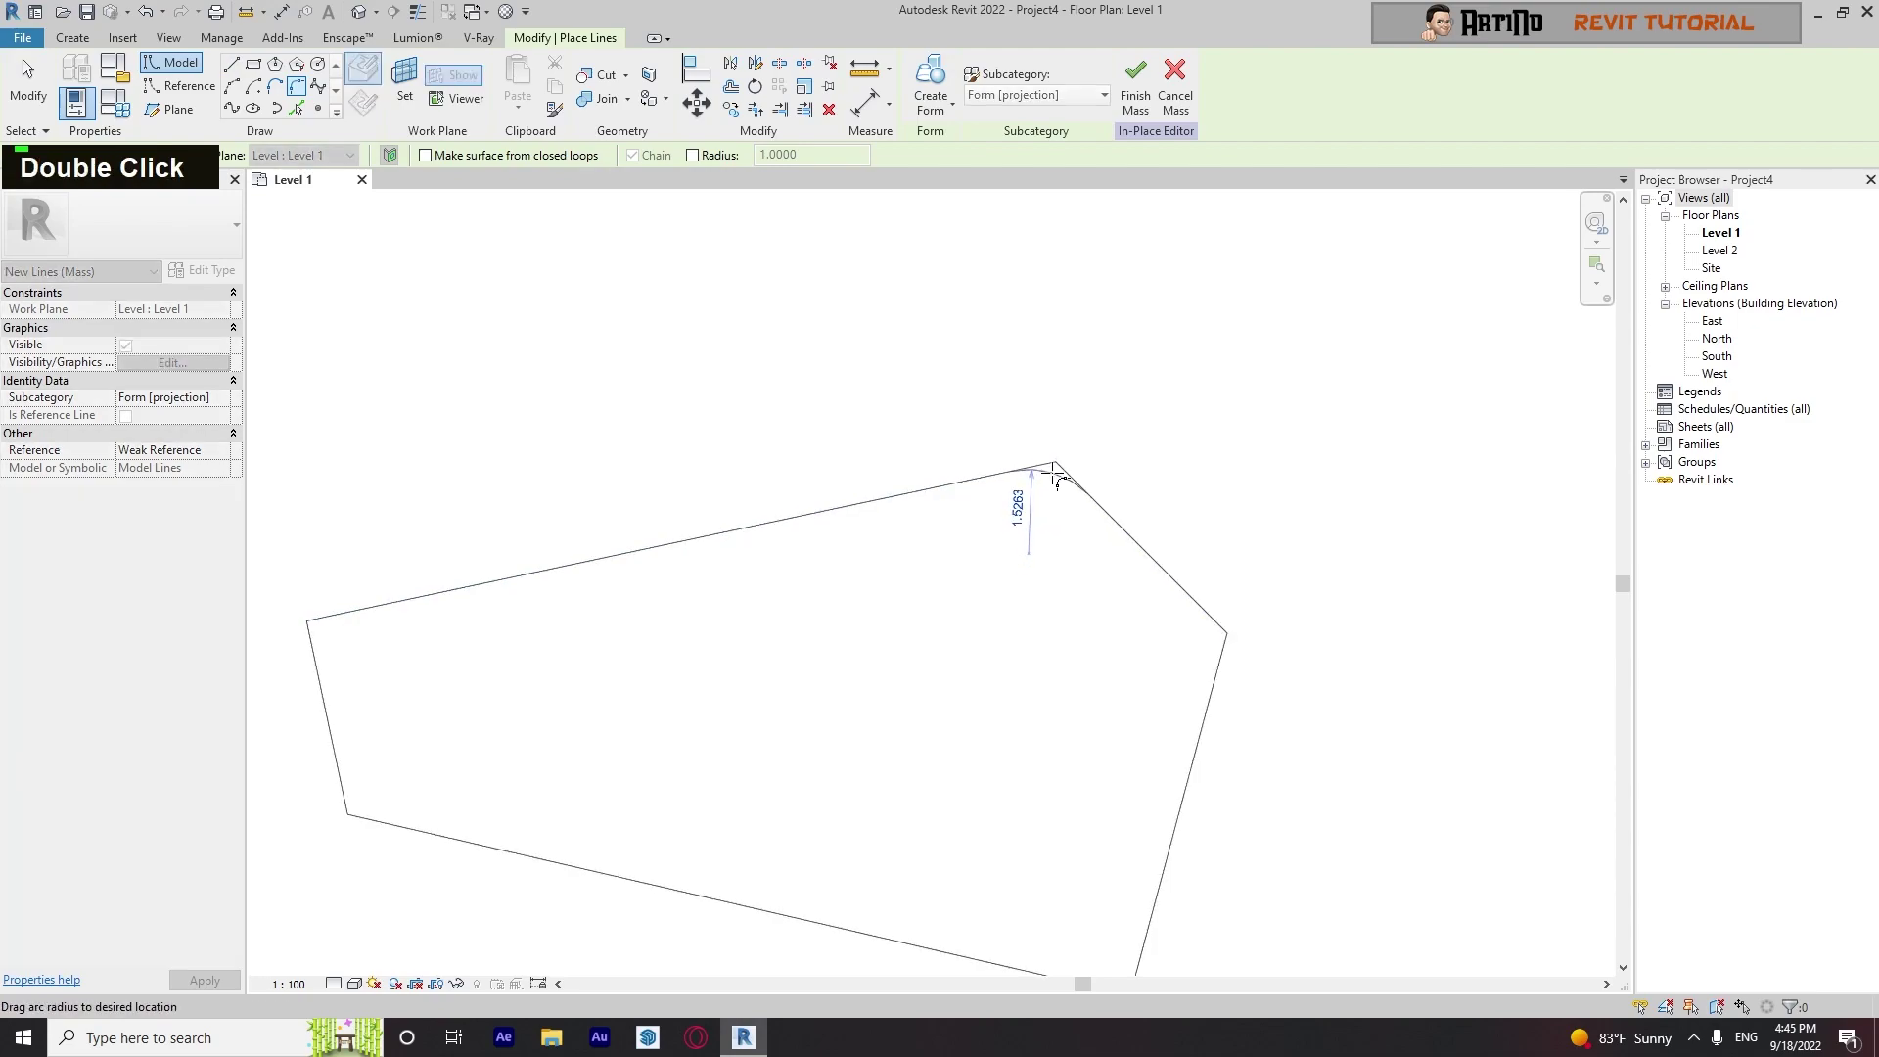
{"action": "type", "text": "1"}
{"action": "key", "text": "Return"}
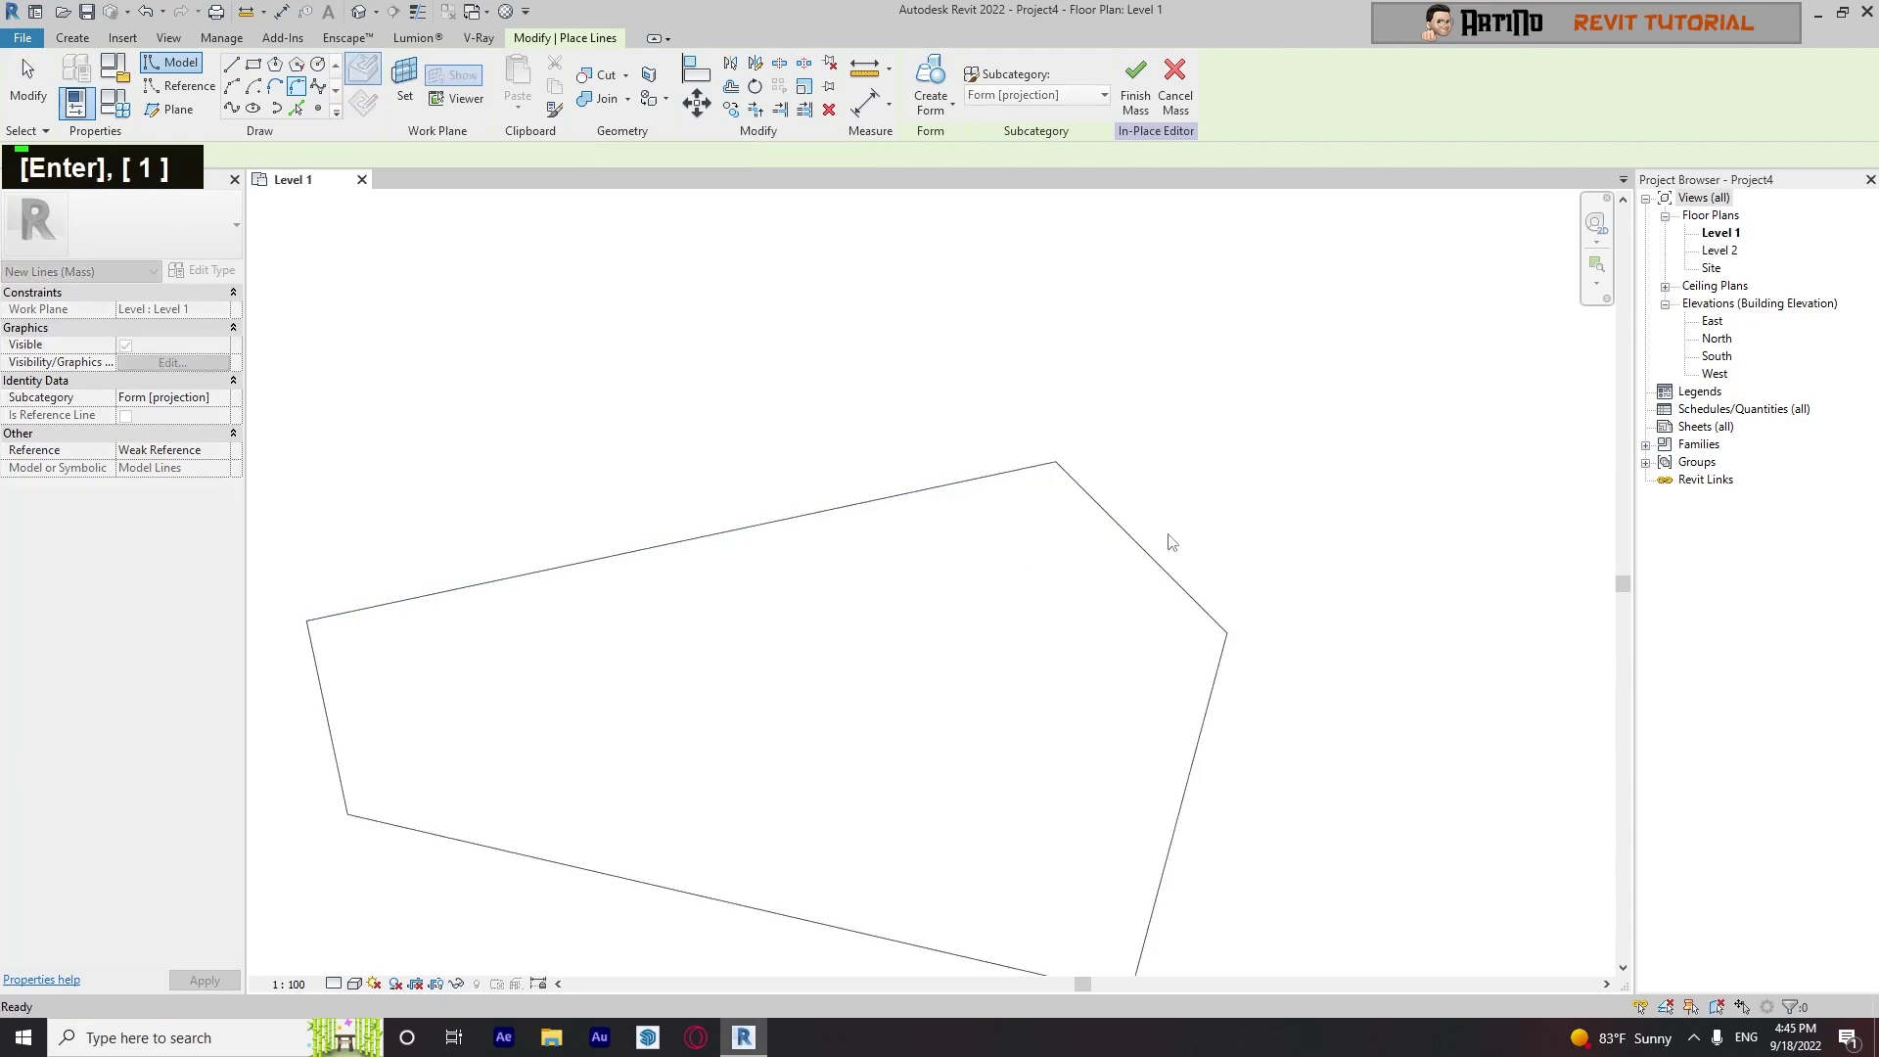
{"action": "left_click", "coordinate": [1027, 468]}
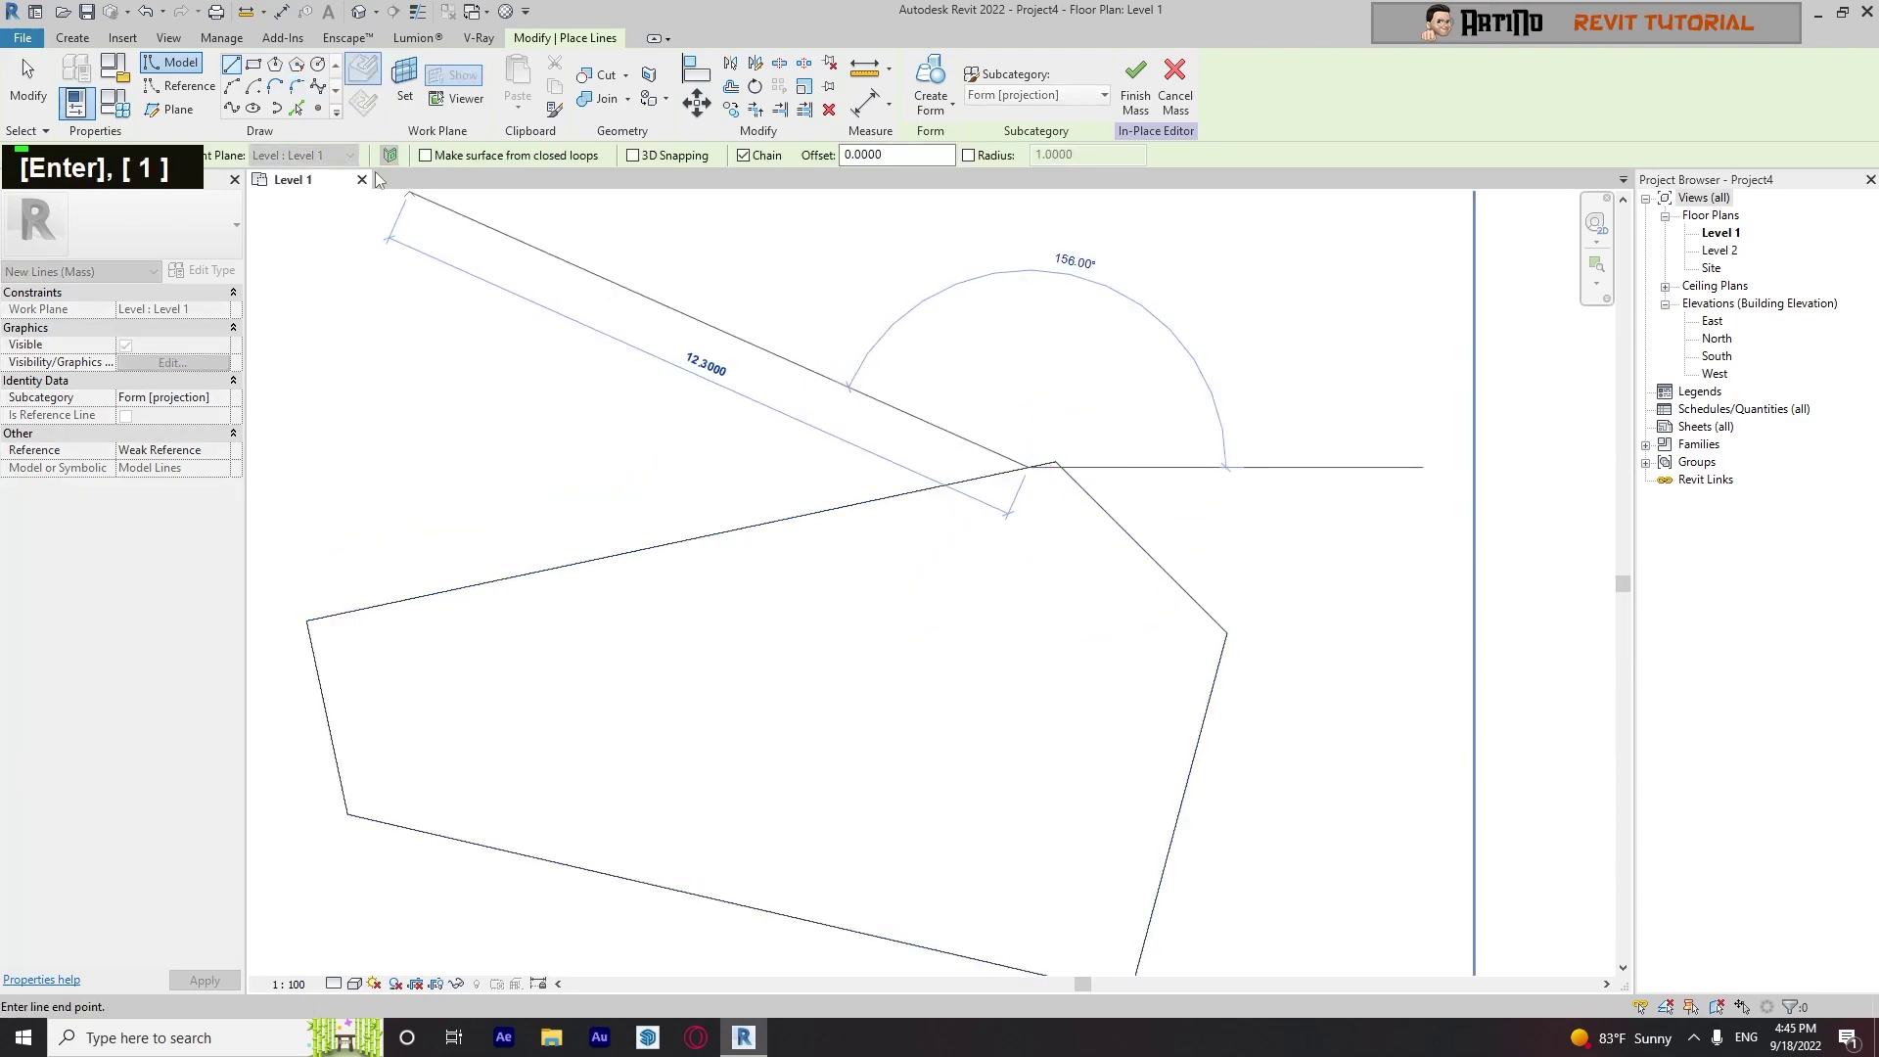
{"action": "key", "text": "Escape"}
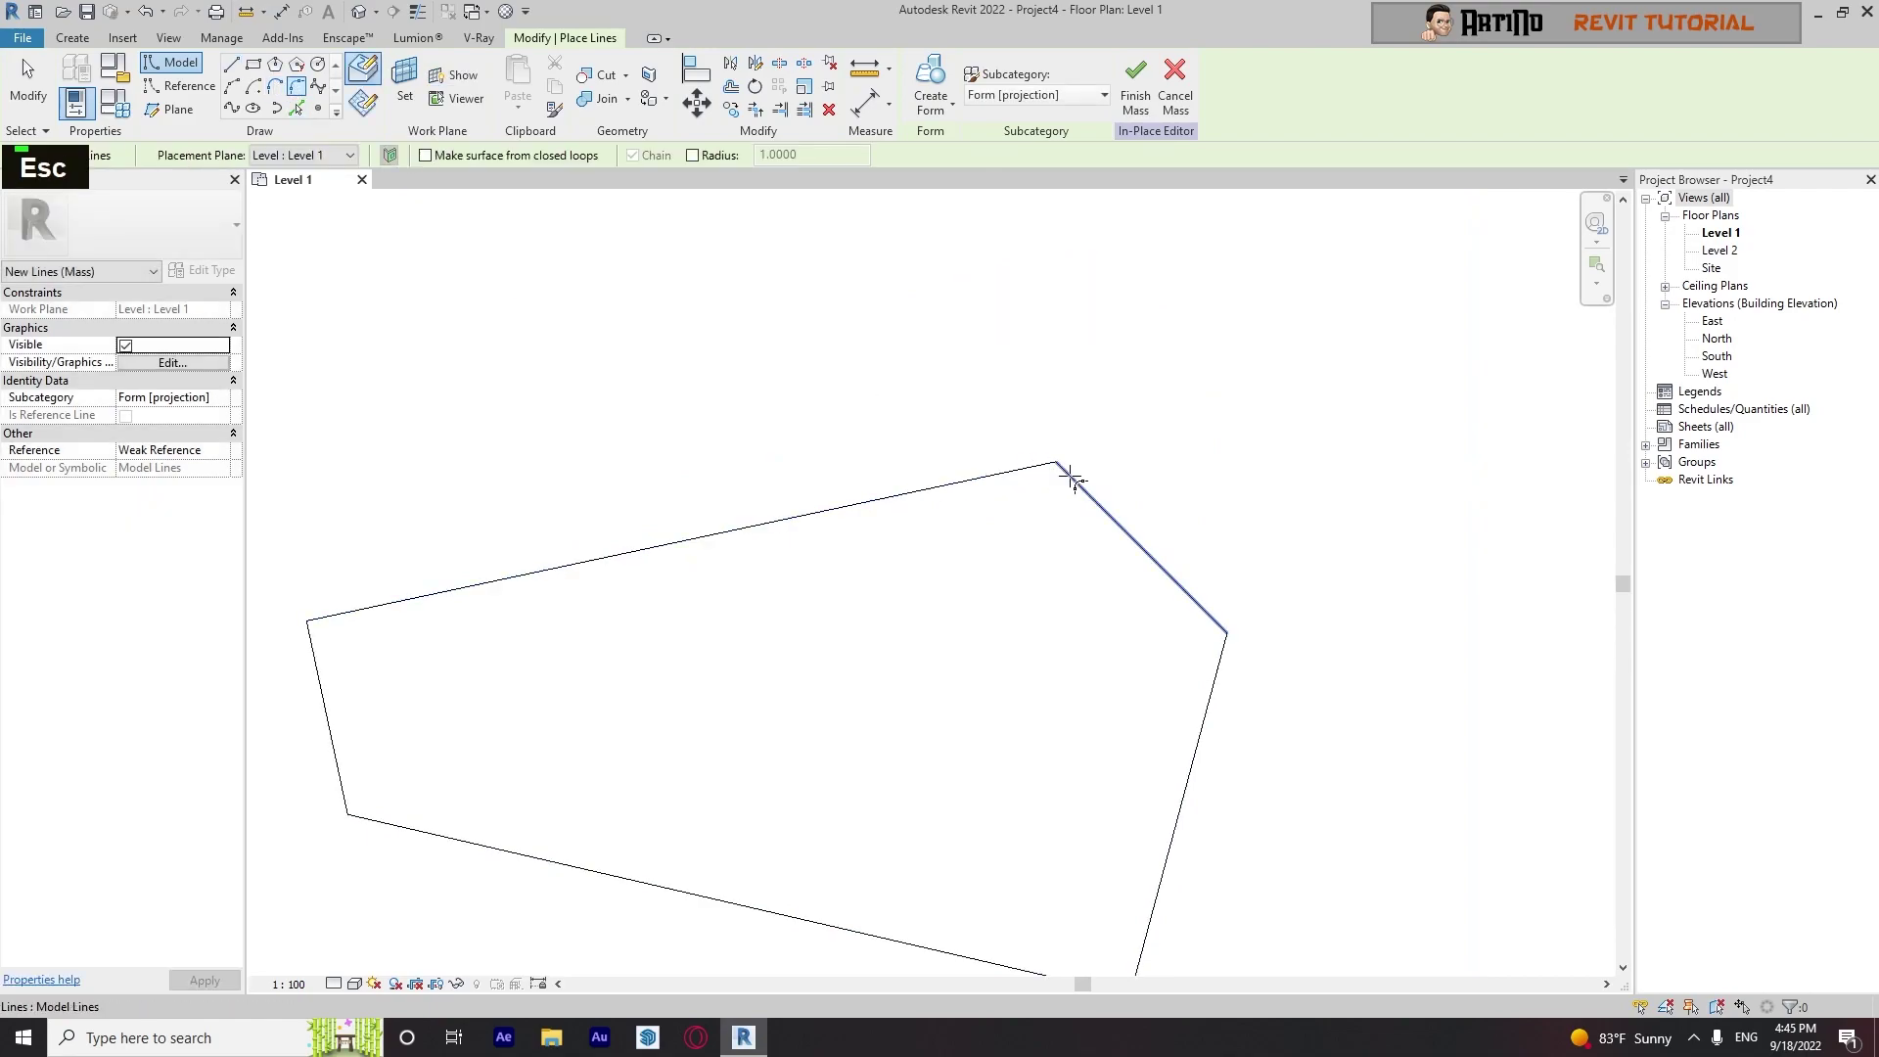
Fillet the outline's top, right and lower-right corners freehand, with the top radius about 2.1 m and the lower-right about 1.8 m
{"action": "double_click", "coordinate": [1063, 479]}
{"action": "left_click", "coordinate": [1063, 481]}
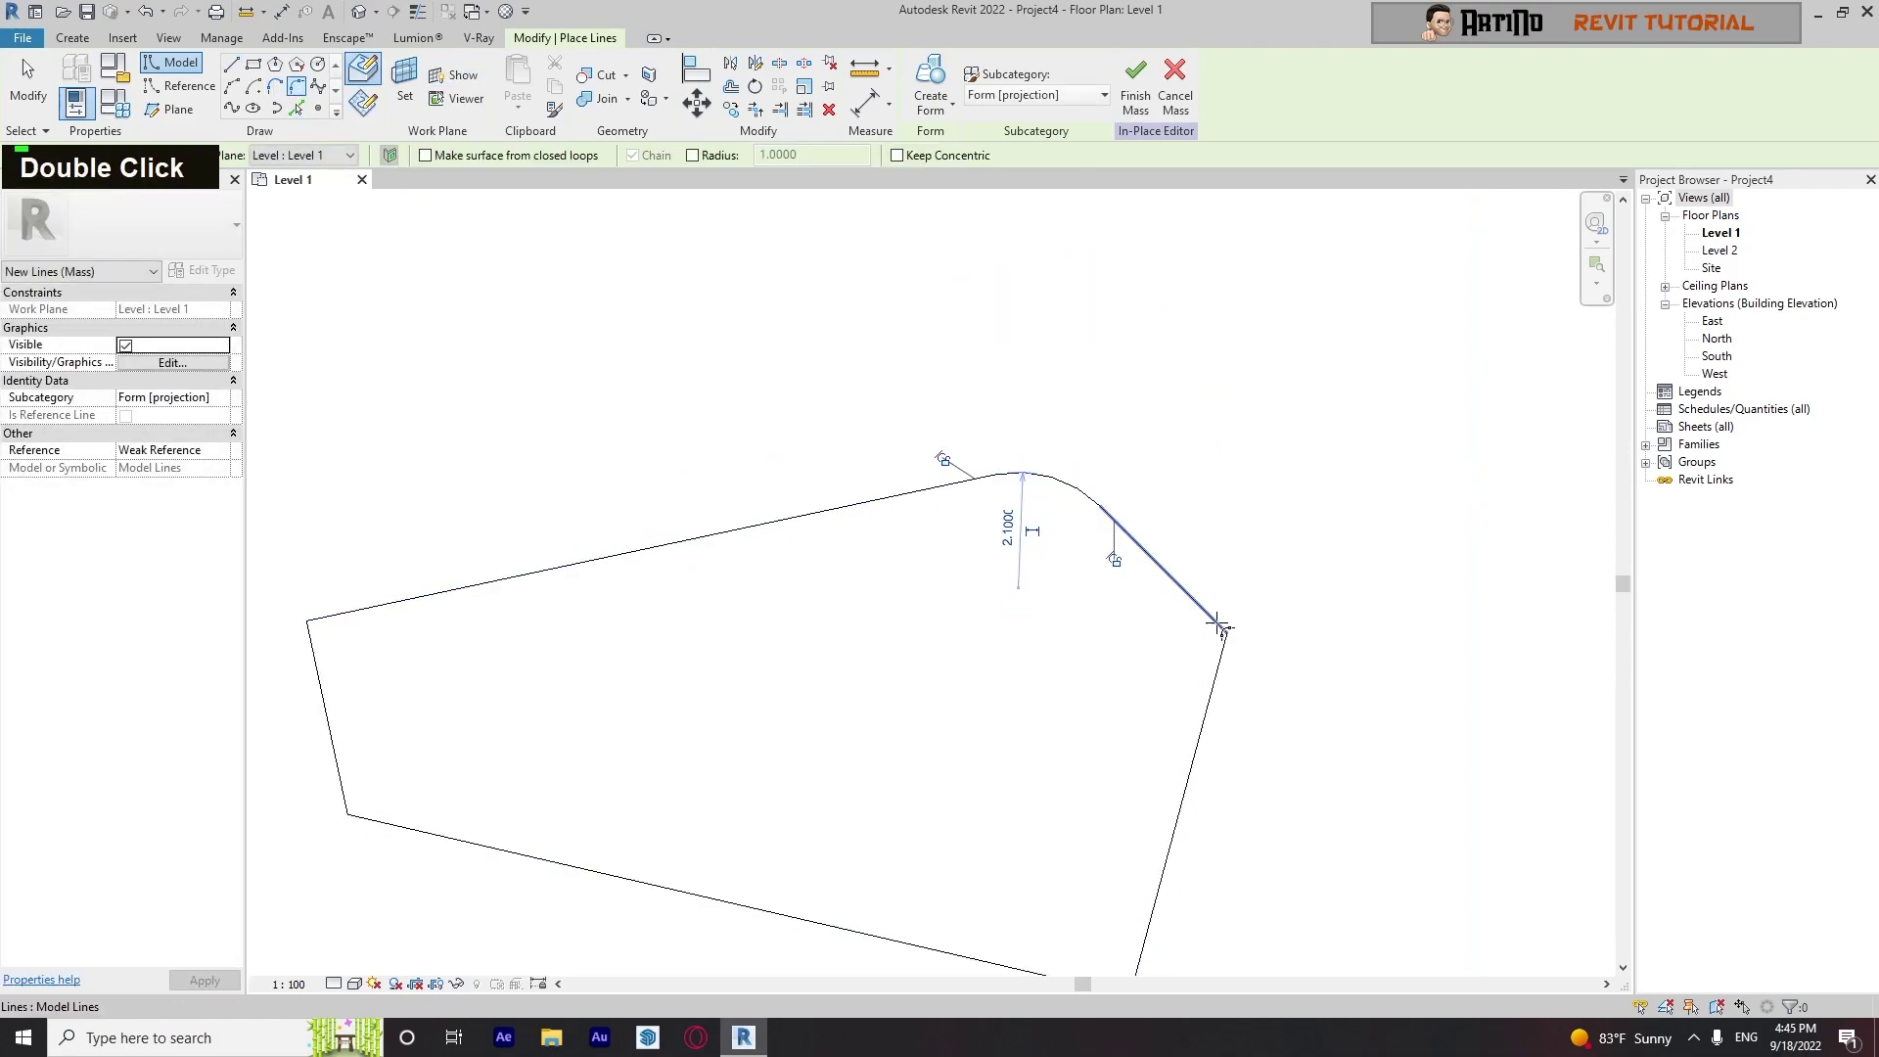
{"action": "left_click", "coordinate": [1222, 659]}
{"action": "left_click", "coordinate": [1223, 643]}
{"action": "middle_click_drag", "start_coordinate": [1221, 639], "coordinate": [1189, 380]}
{"action": "scroll", "coordinate": [1189, 380], "scroll_direction": "down", "scroll_amount": 1}
{"action": "left_click", "coordinate": [1106, 661]}
{"action": "left_click", "coordinate": [1099, 682]}
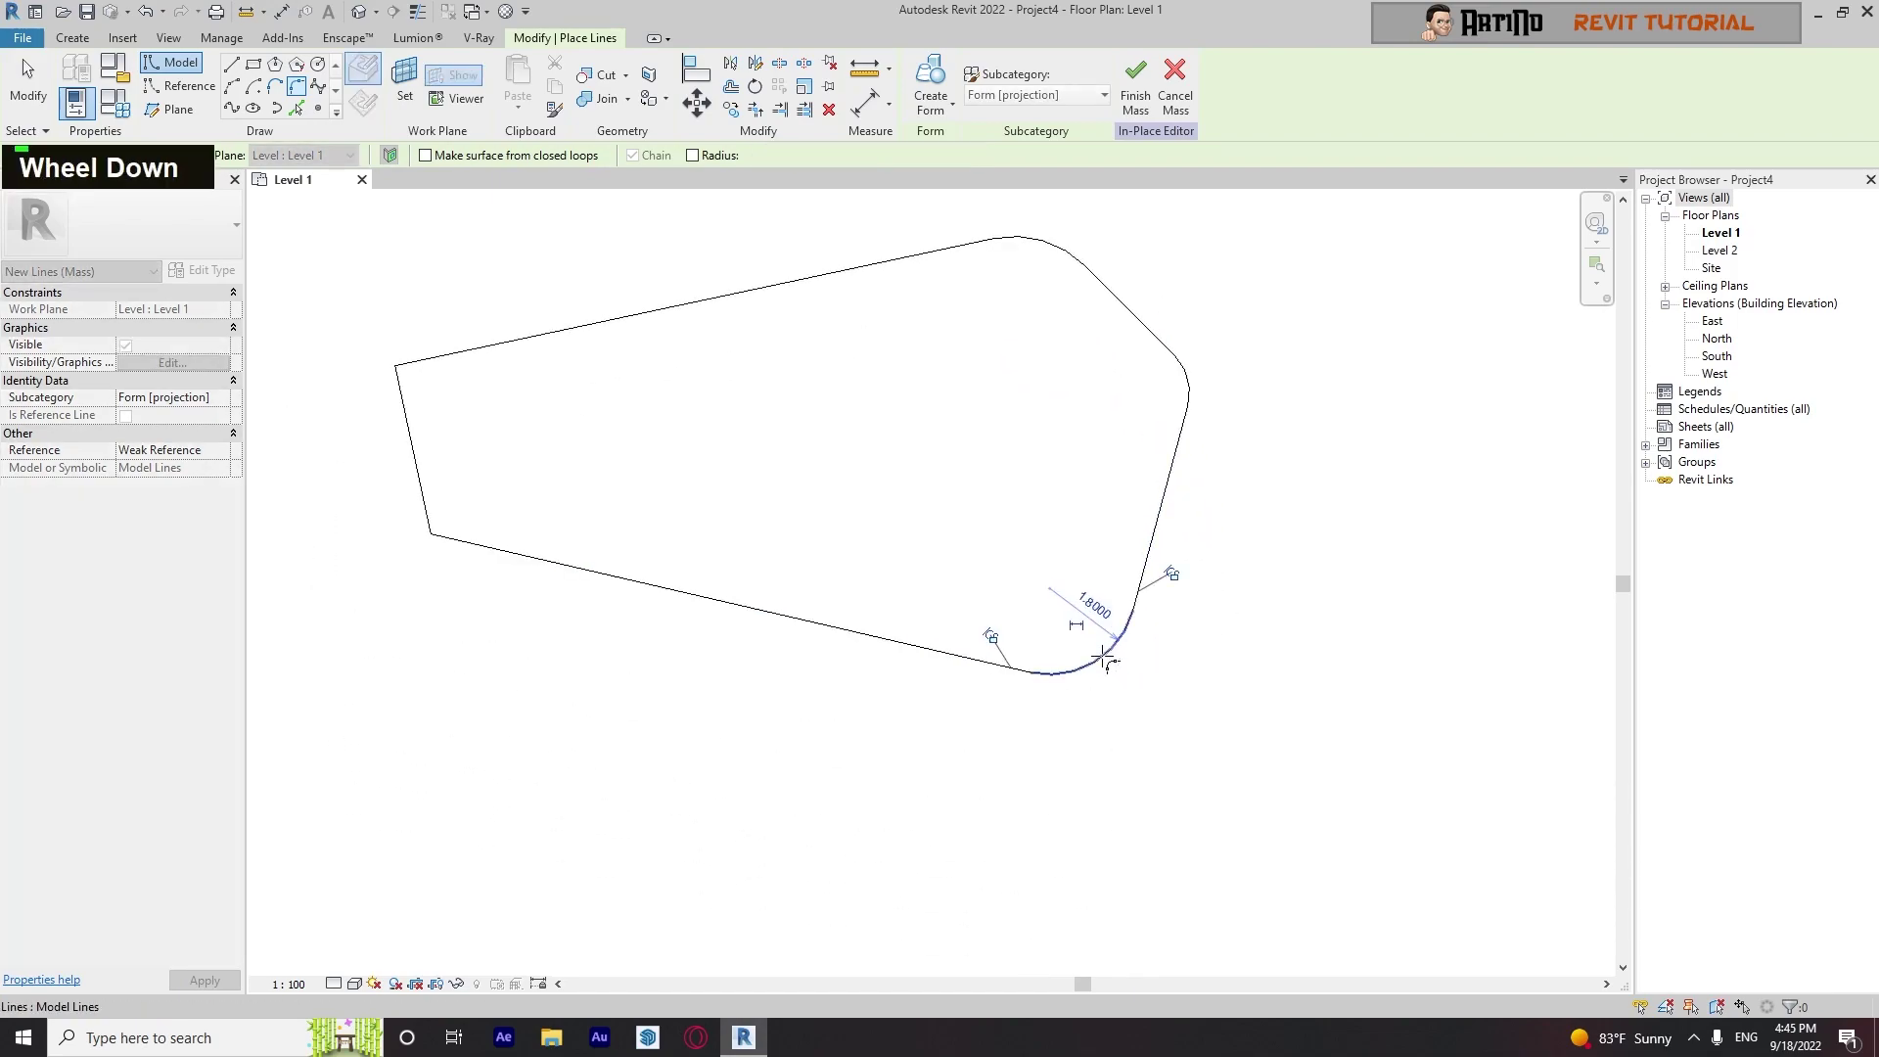
Fillet the outline's lower-left corner with a radius of about 2.1 m and its upper-left corner with about 0.8 m
{"action": "double_click", "coordinate": [437, 530]}
{"action": "double_click", "coordinate": [532, 575]}
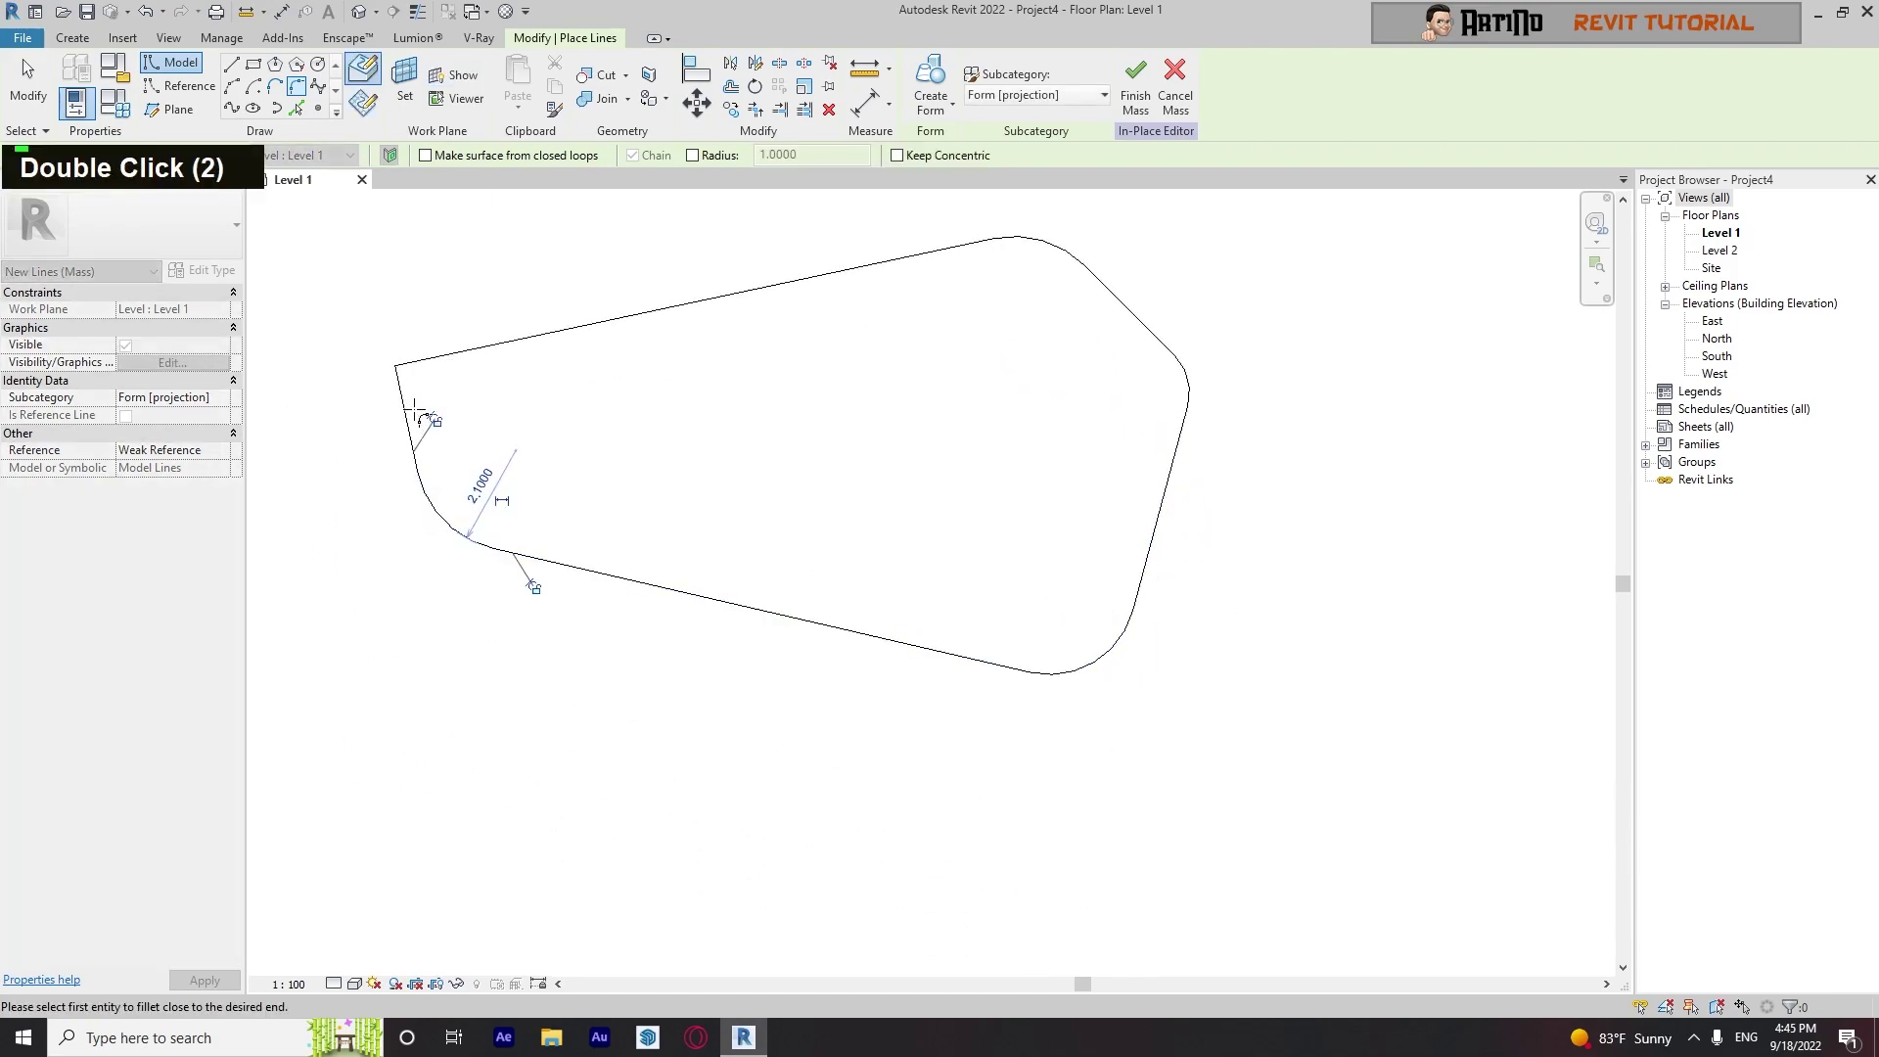
{"action": "double_click", "coordinate": [408, 369]}
{"action": "left_click", "coordinate": [416, 380]}
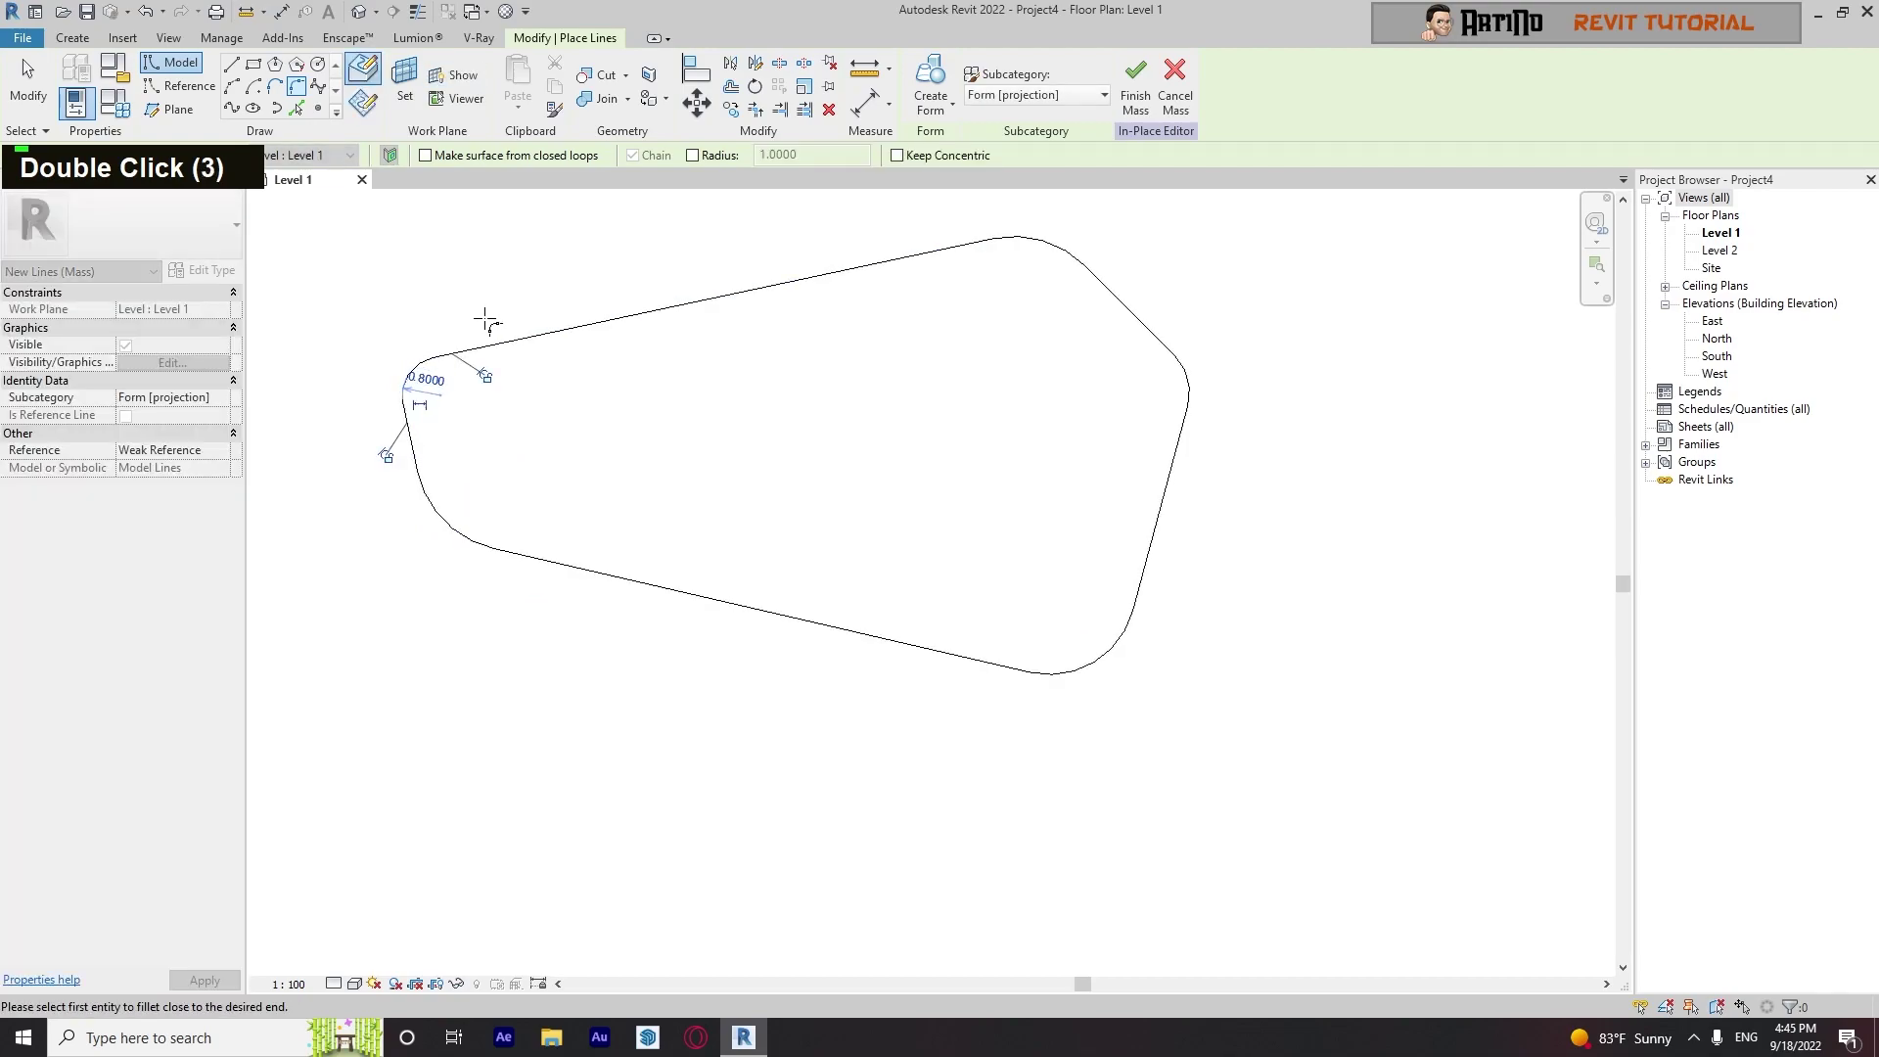
{"action": "key", "text": "Escape"}
{"action": "key", "text": "Escape"}
Open the default 3D view and create a solid form from the complete rounded outline
{"action": "scroll", "coordinate": [1044, 434], "scroll_direction": "down", "scroll_amount": 2}
{"action": "middle_click_drag", "start_coordinate": [1044, 434], "coordinate": [1111, 439]}
{"action": "scroll", "coordinate": [1035, 549], "scroll_direction": "up", "scroll_amount": 2}
{"action": "scroll", "coordinate": [823, 382], "scroll_direction": "down", "scroll_amount": 2}
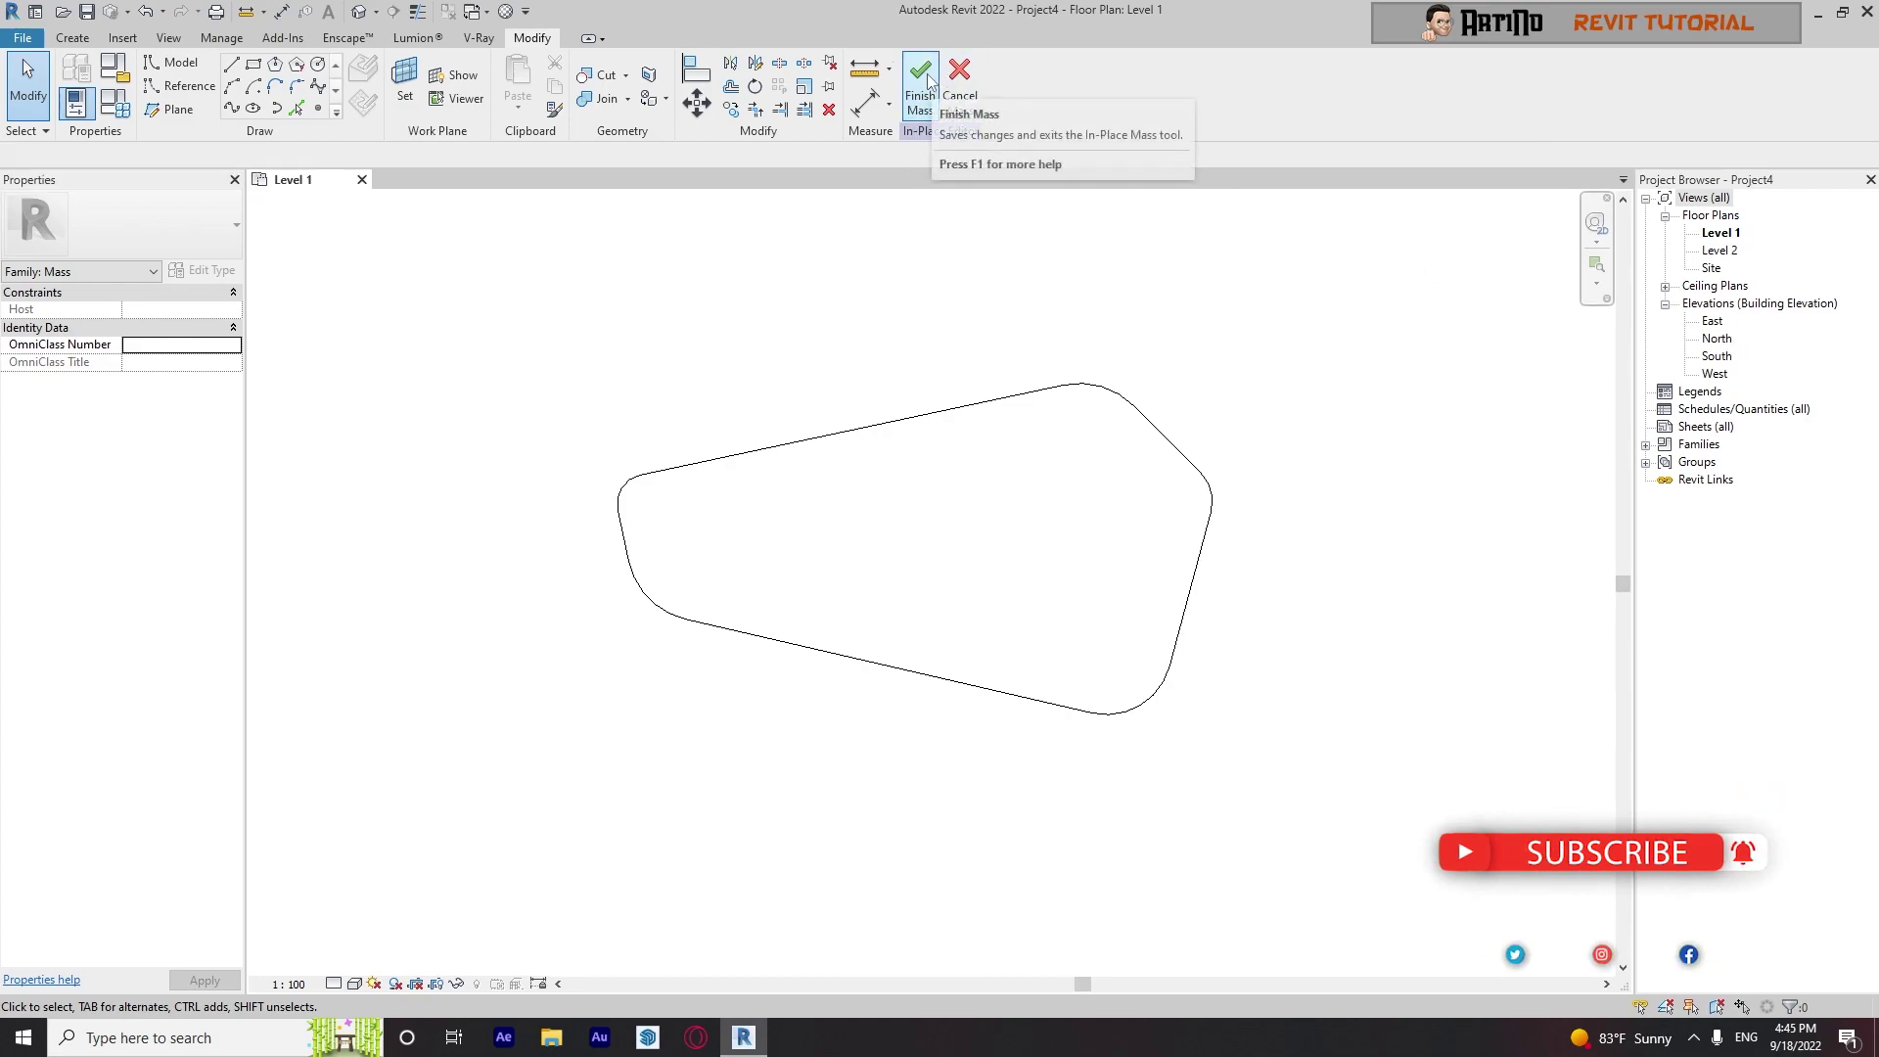
{"action": "scroll", "coordinate": [1041, 446], "scroll_direction": "down", "scroll_amount": 4}
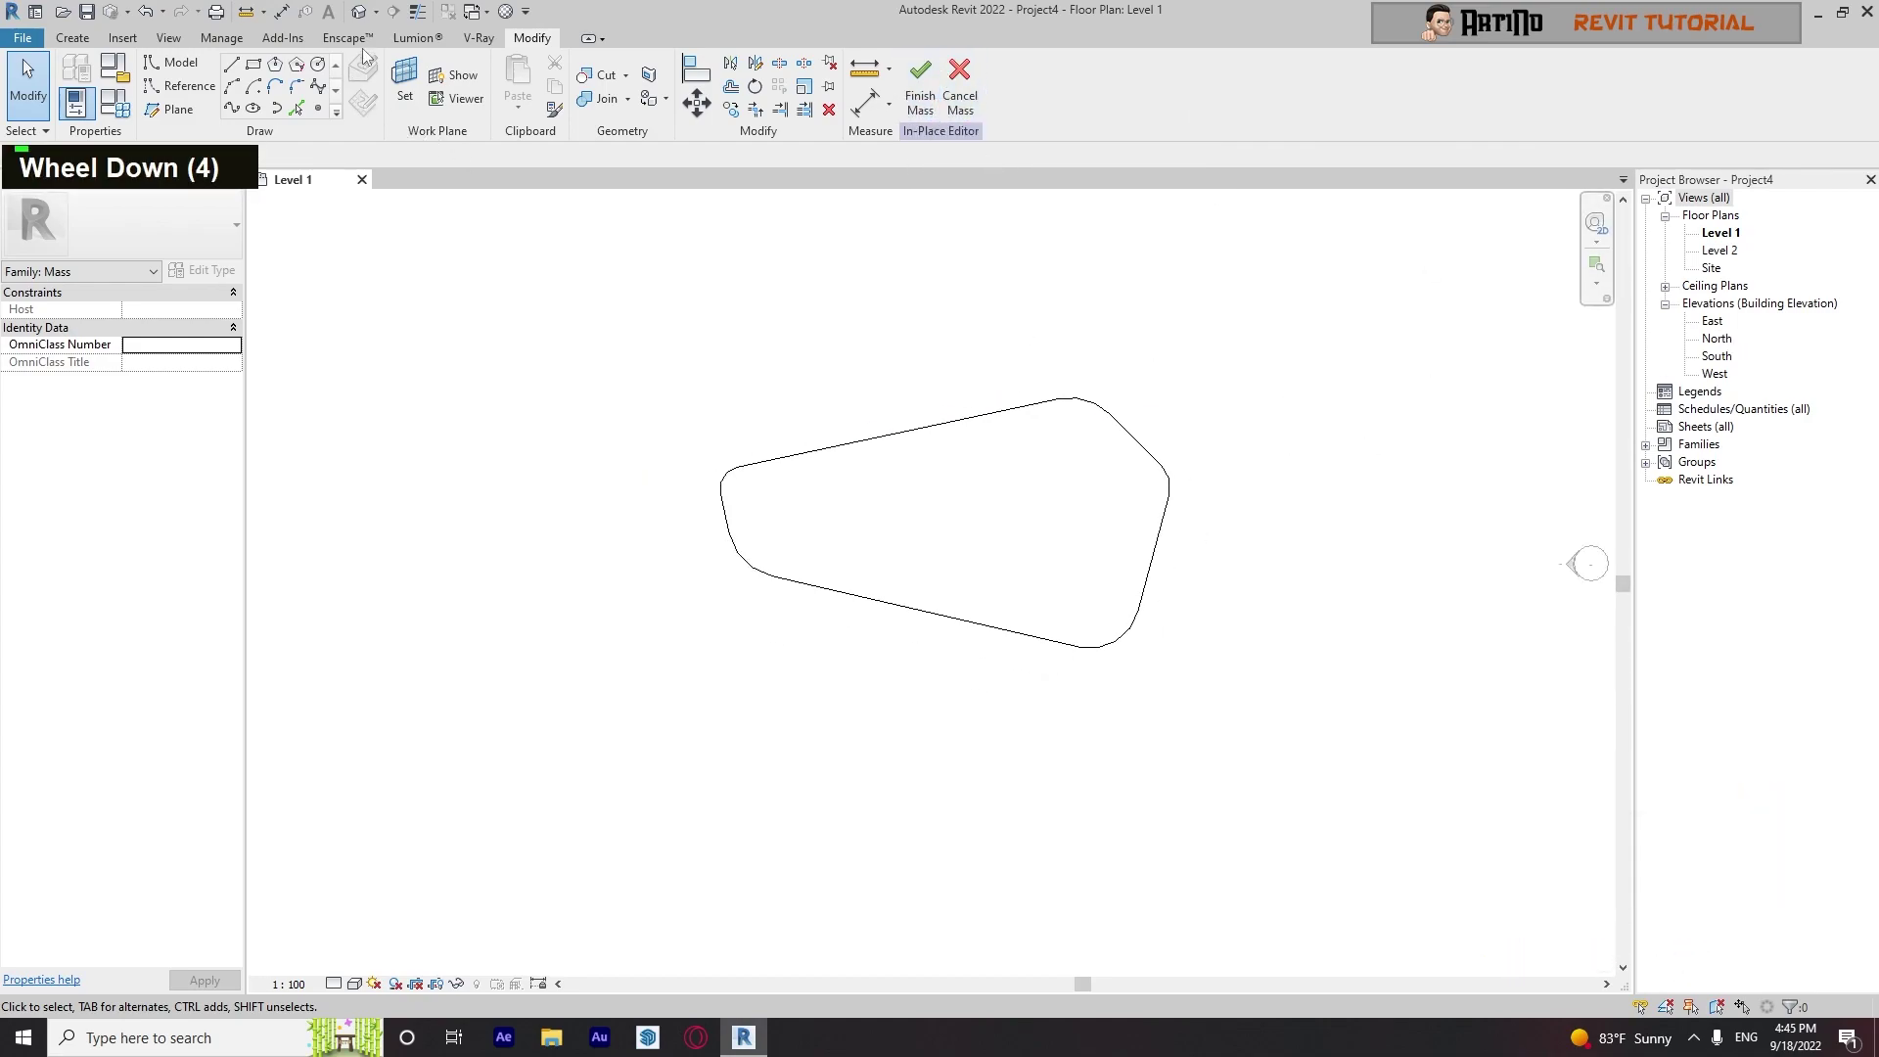
{"action": "left_click", "coordinate": [352, 13]}
{"action": "left_click", "coordinate": [1018, 738]}
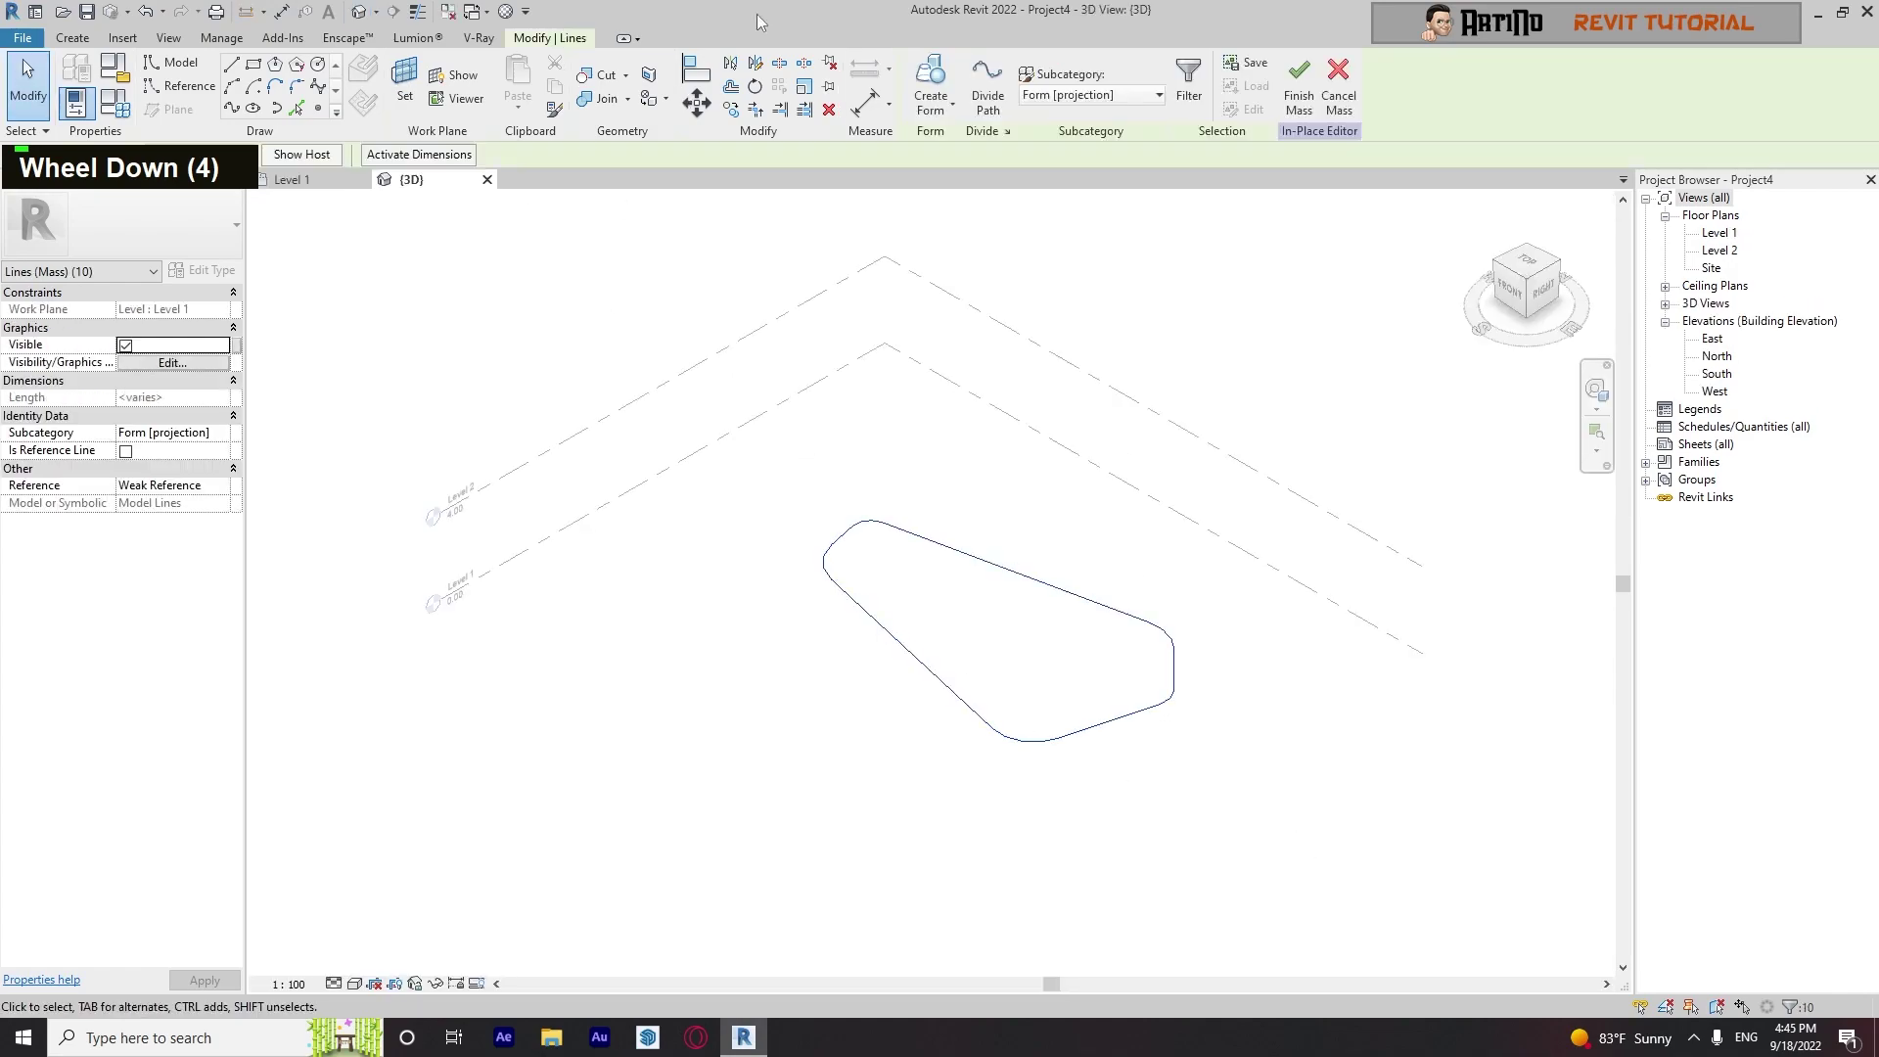
{"action": "left_click", "coordinate": [947, 108]}
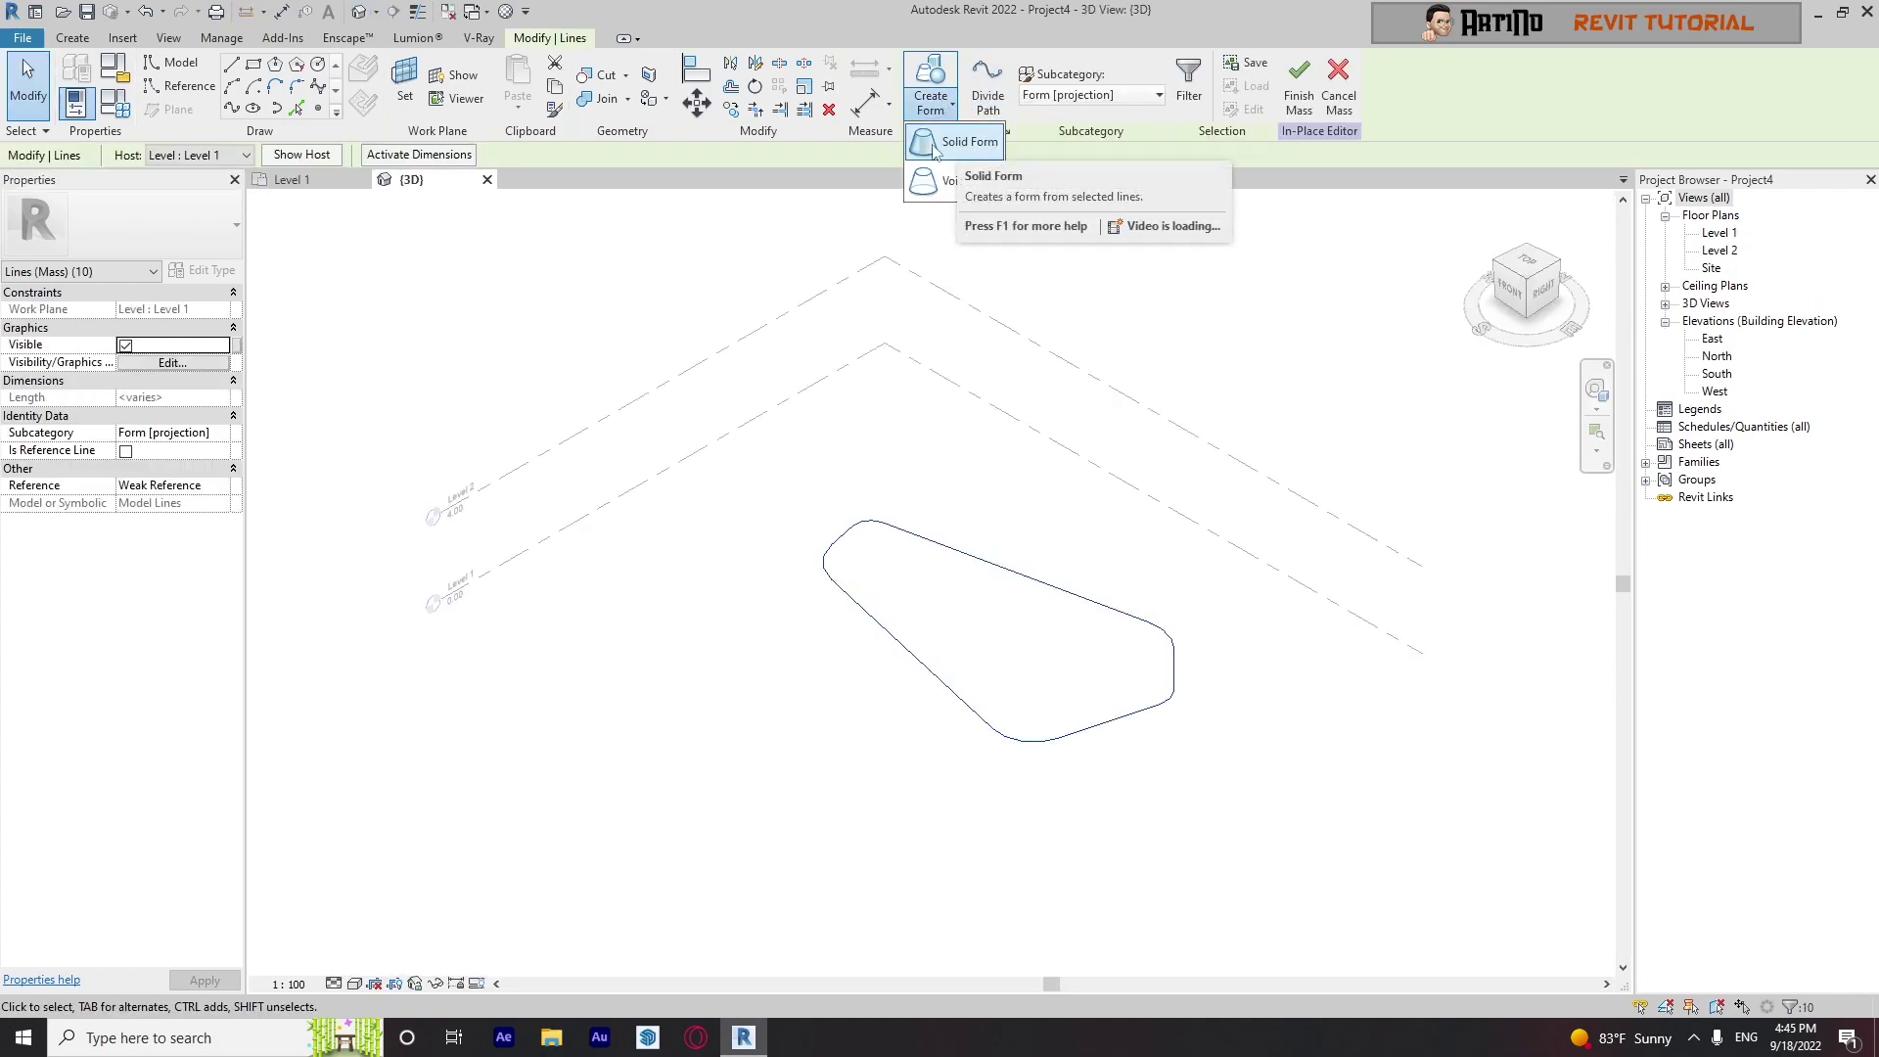
{"action": "left_click", "coordinate": [961, 145]}
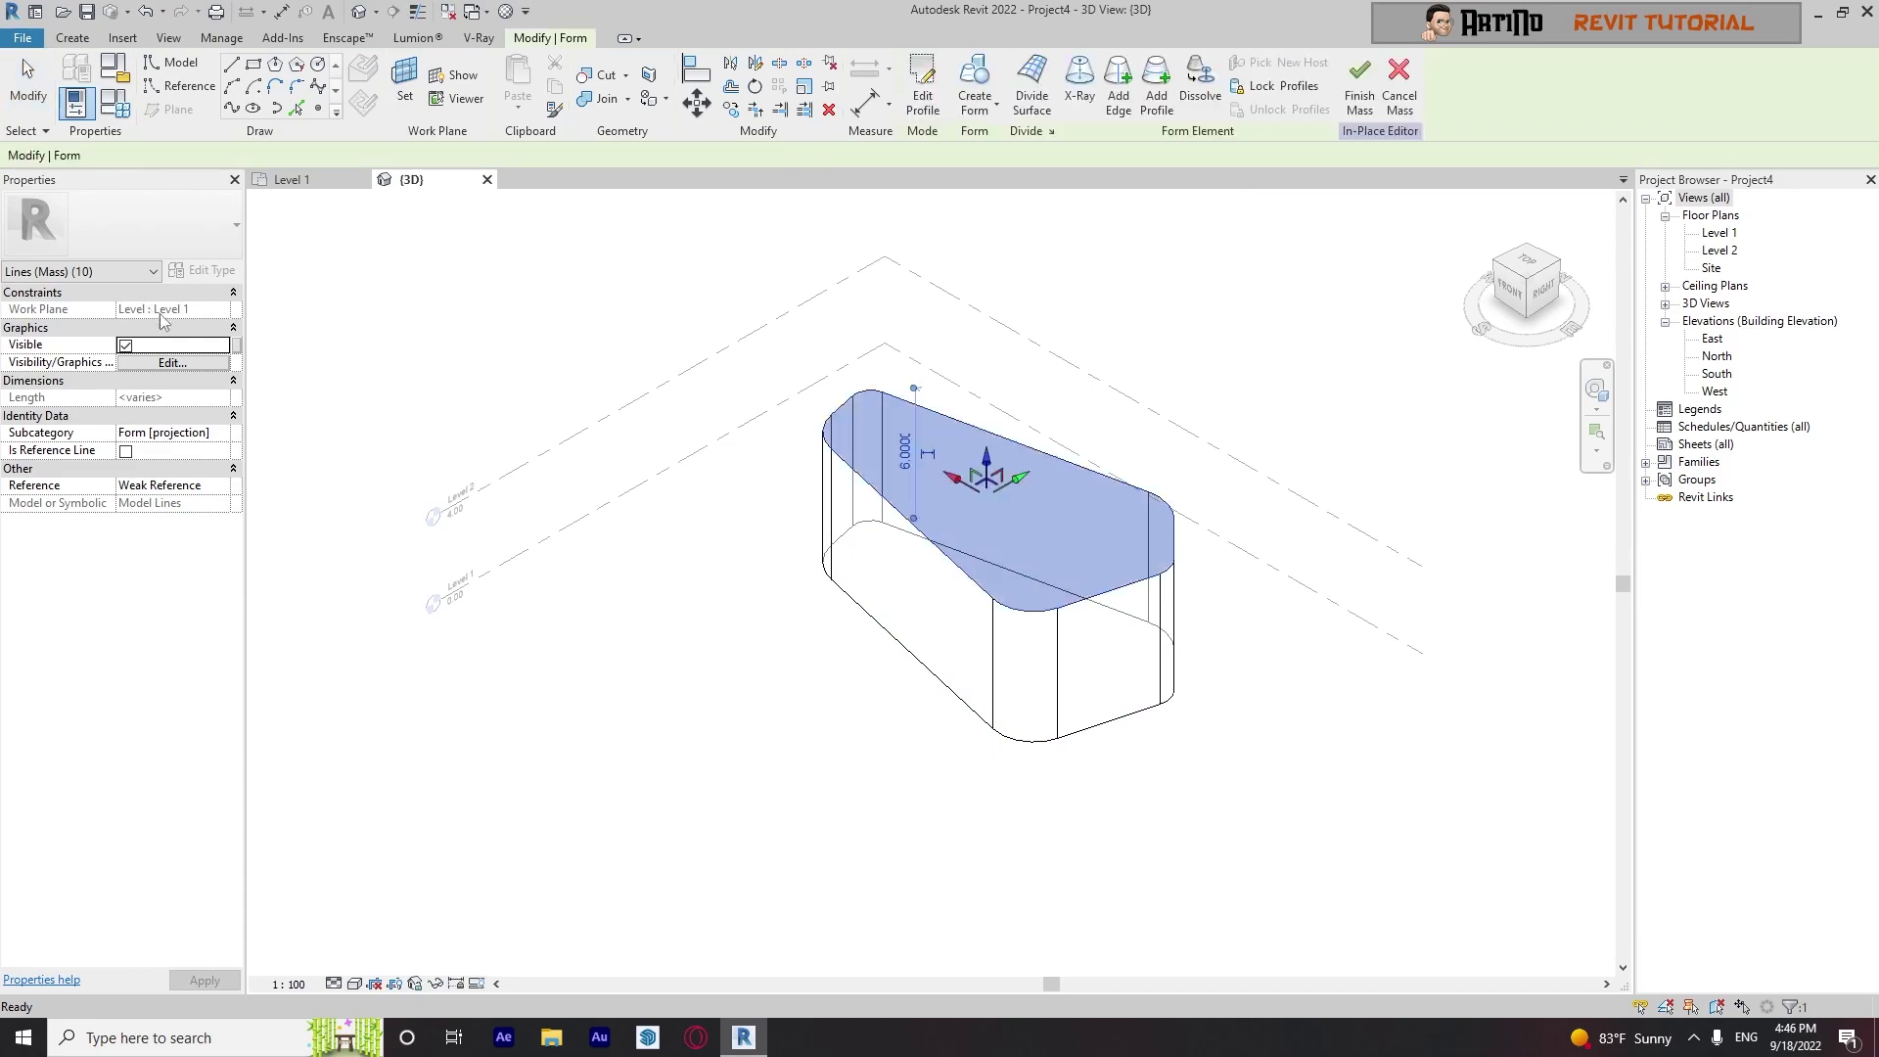
Set the solid form's height to 3.2 m
{"action": "left_click", "coordinate": [905, 452]}
{"action": "type", "text": "3.2"}
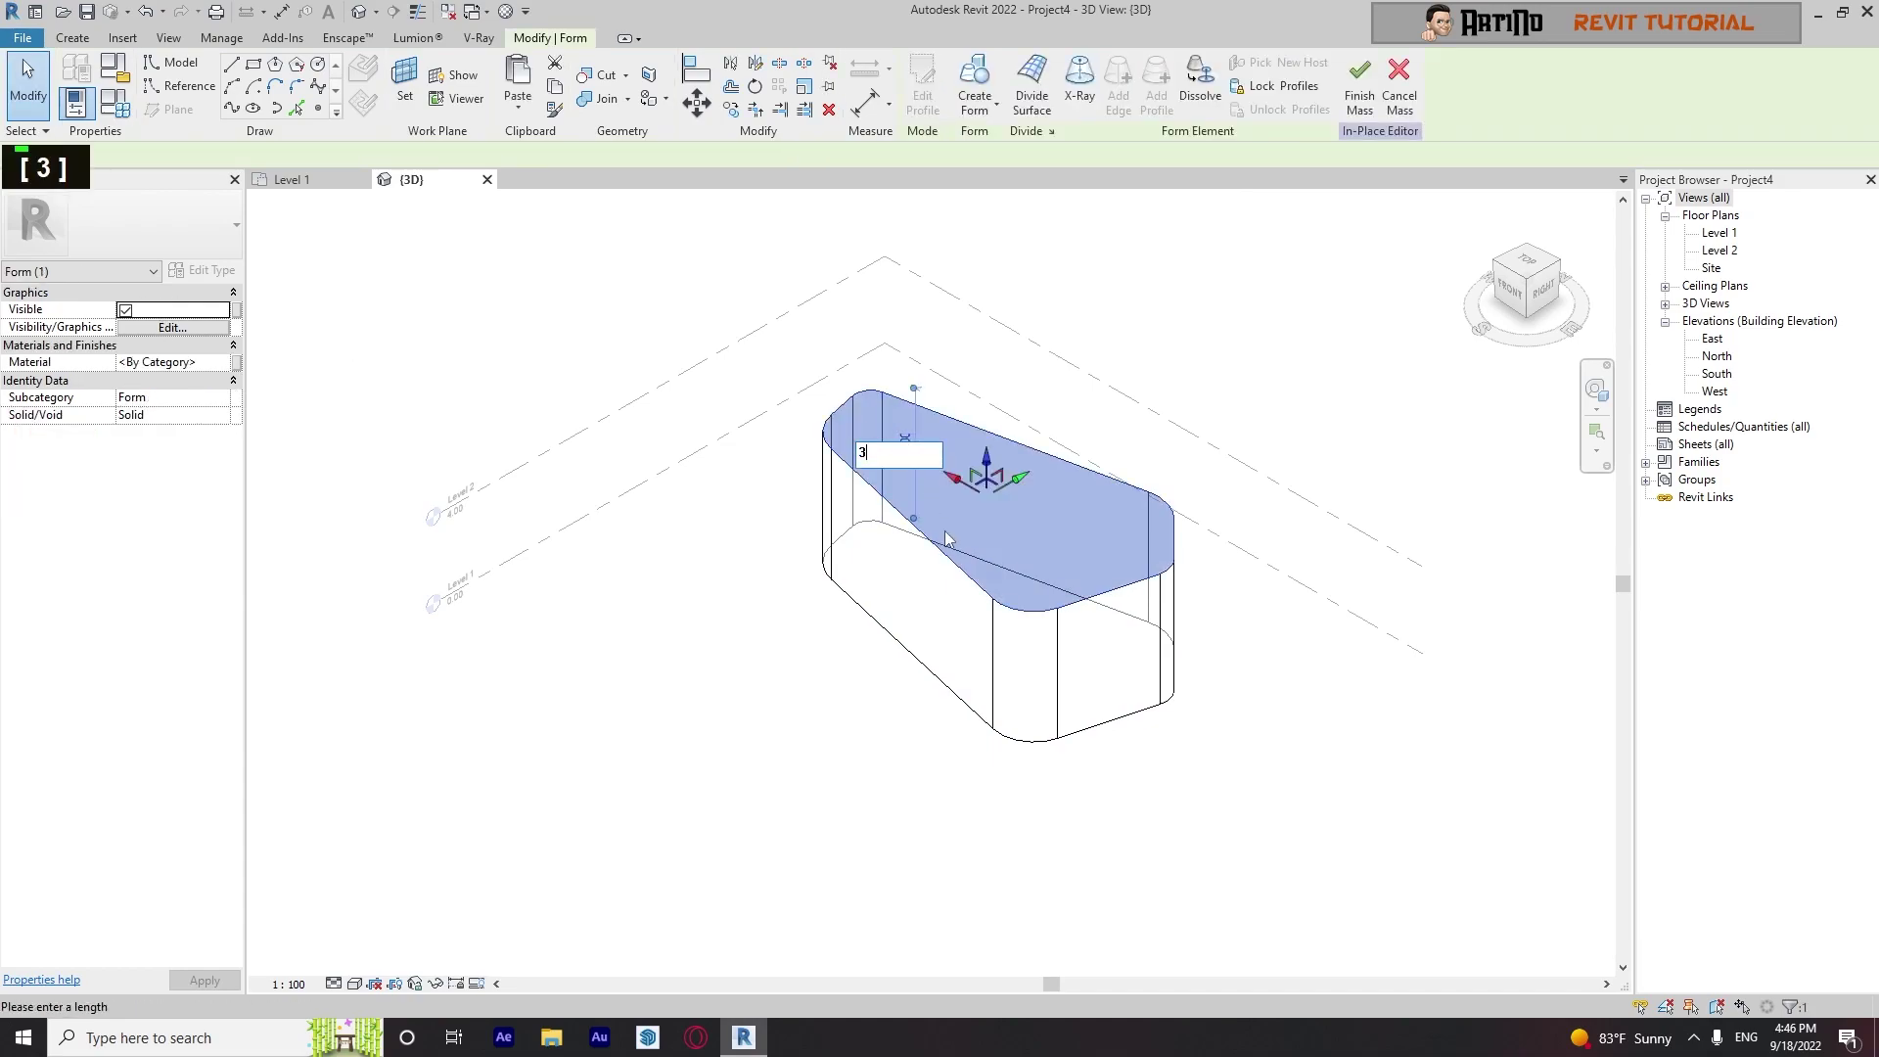
{"action": "key", "text": "Return"}
{"action": "left_click", "coordinate": [804, 696]}
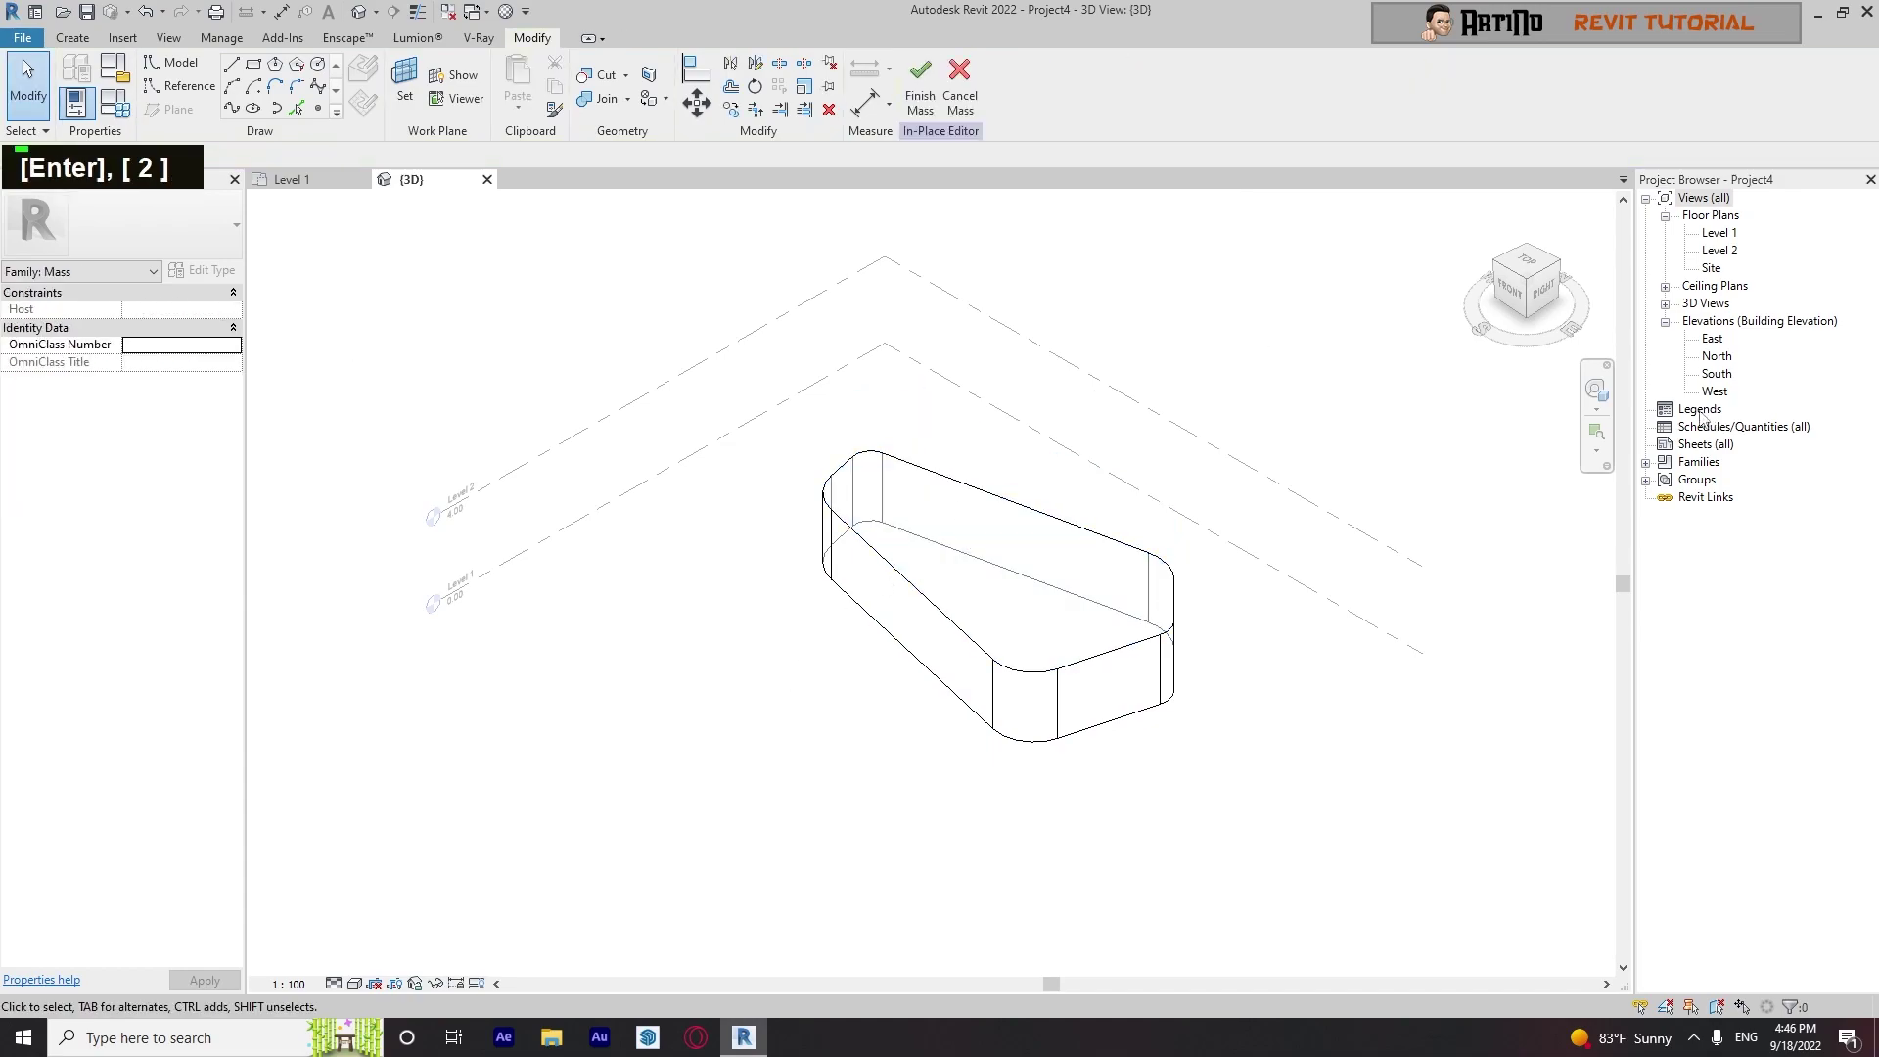
Open the East elevation, finish the in-place mass and set the elevation of Level 2 to 3.2 m
{"action": "double_click", "coordinate": [1711, 339]}
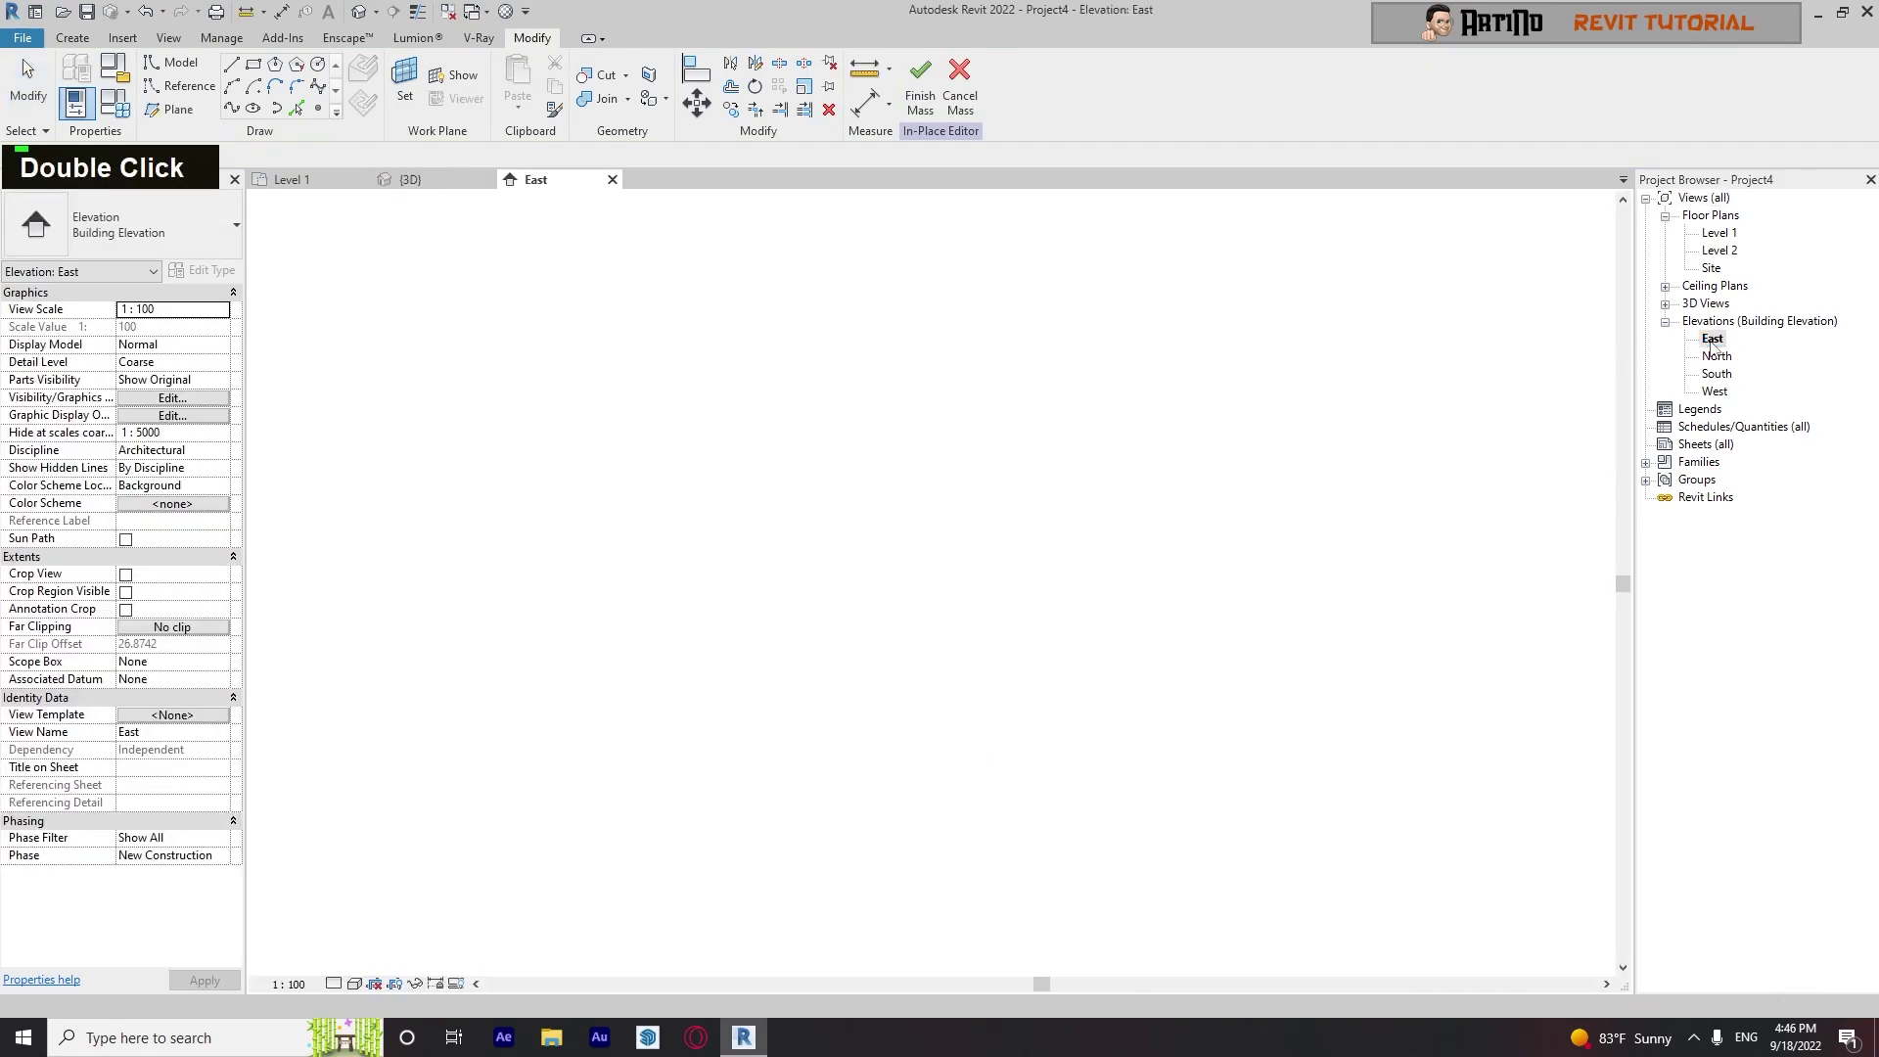
{"action": "left_click", "coordinate": [920, 79]}
{"action": "left_click", "coordinate": [1471, 500]}
{"action": "left_click", "coordinate": [1476, 502]}
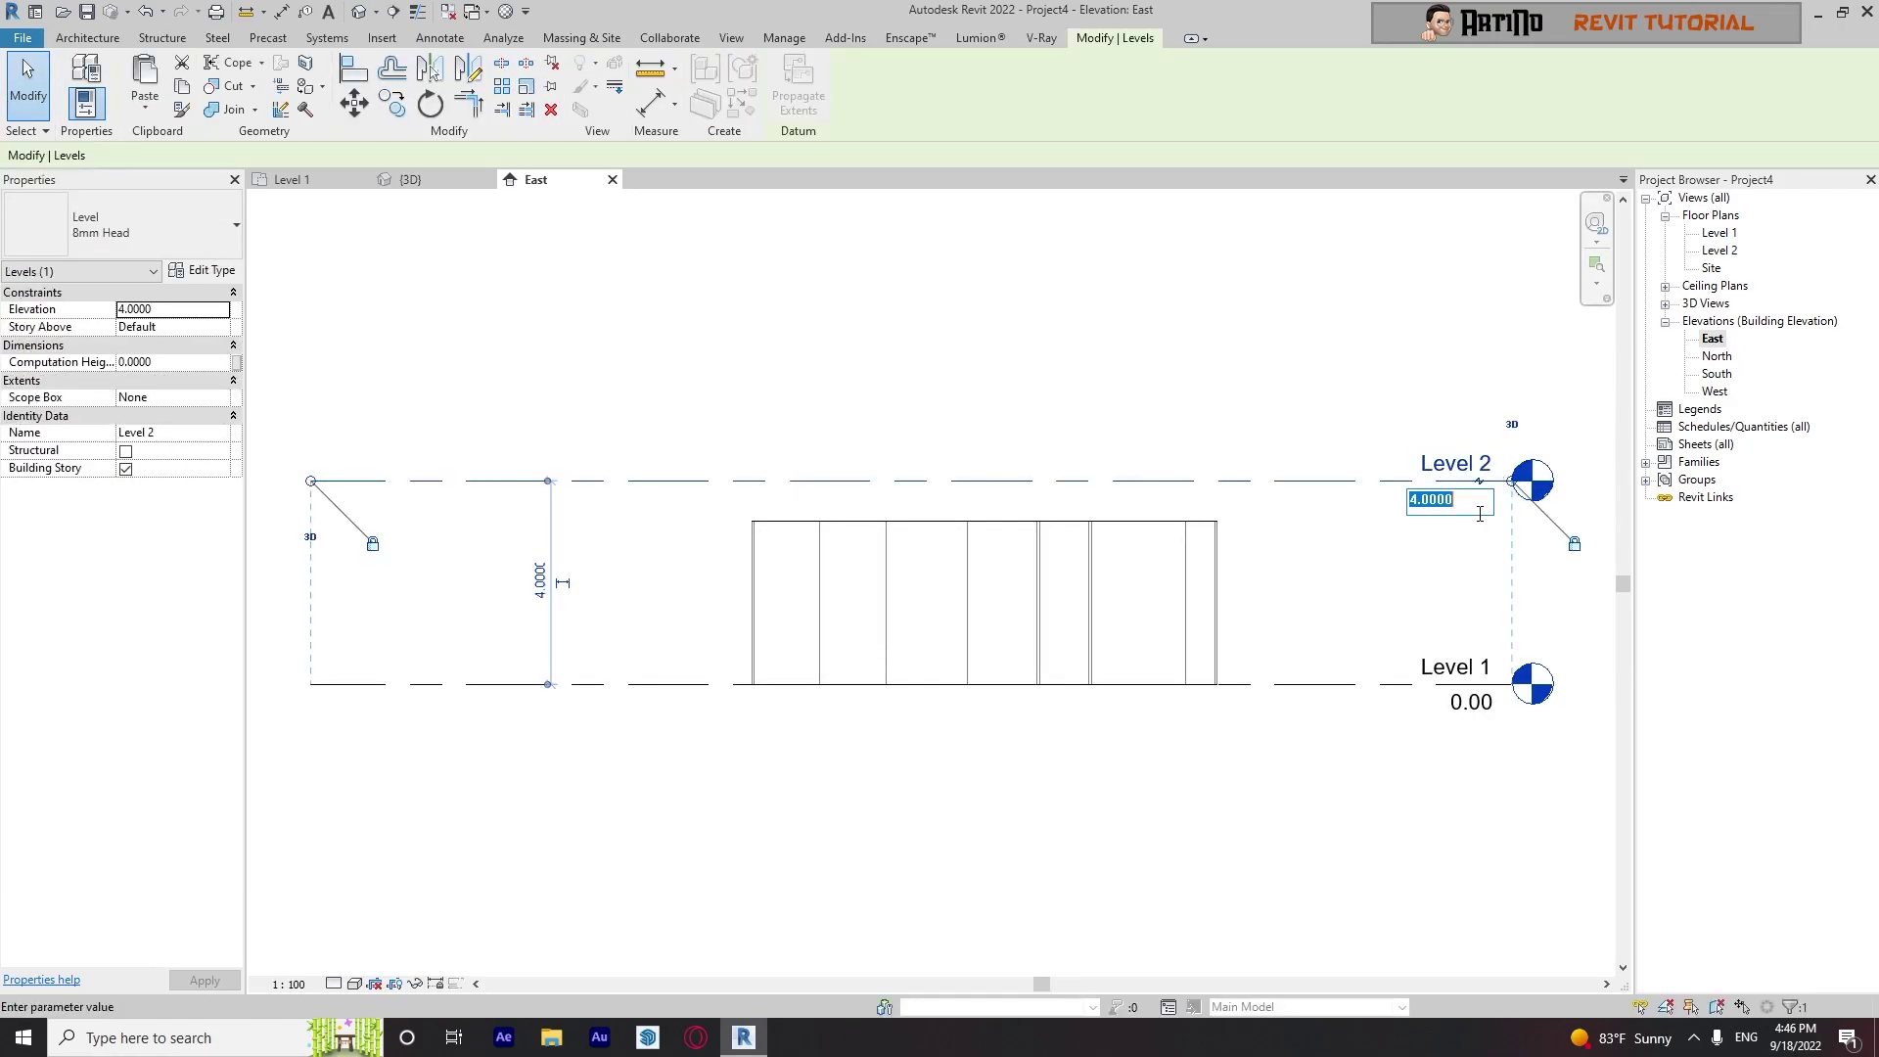
{"action": "type", "text": "3.2"}
{"action": "key", "text": "Return"}
{"action": "left_click", "coordinate": [1147, 341]}
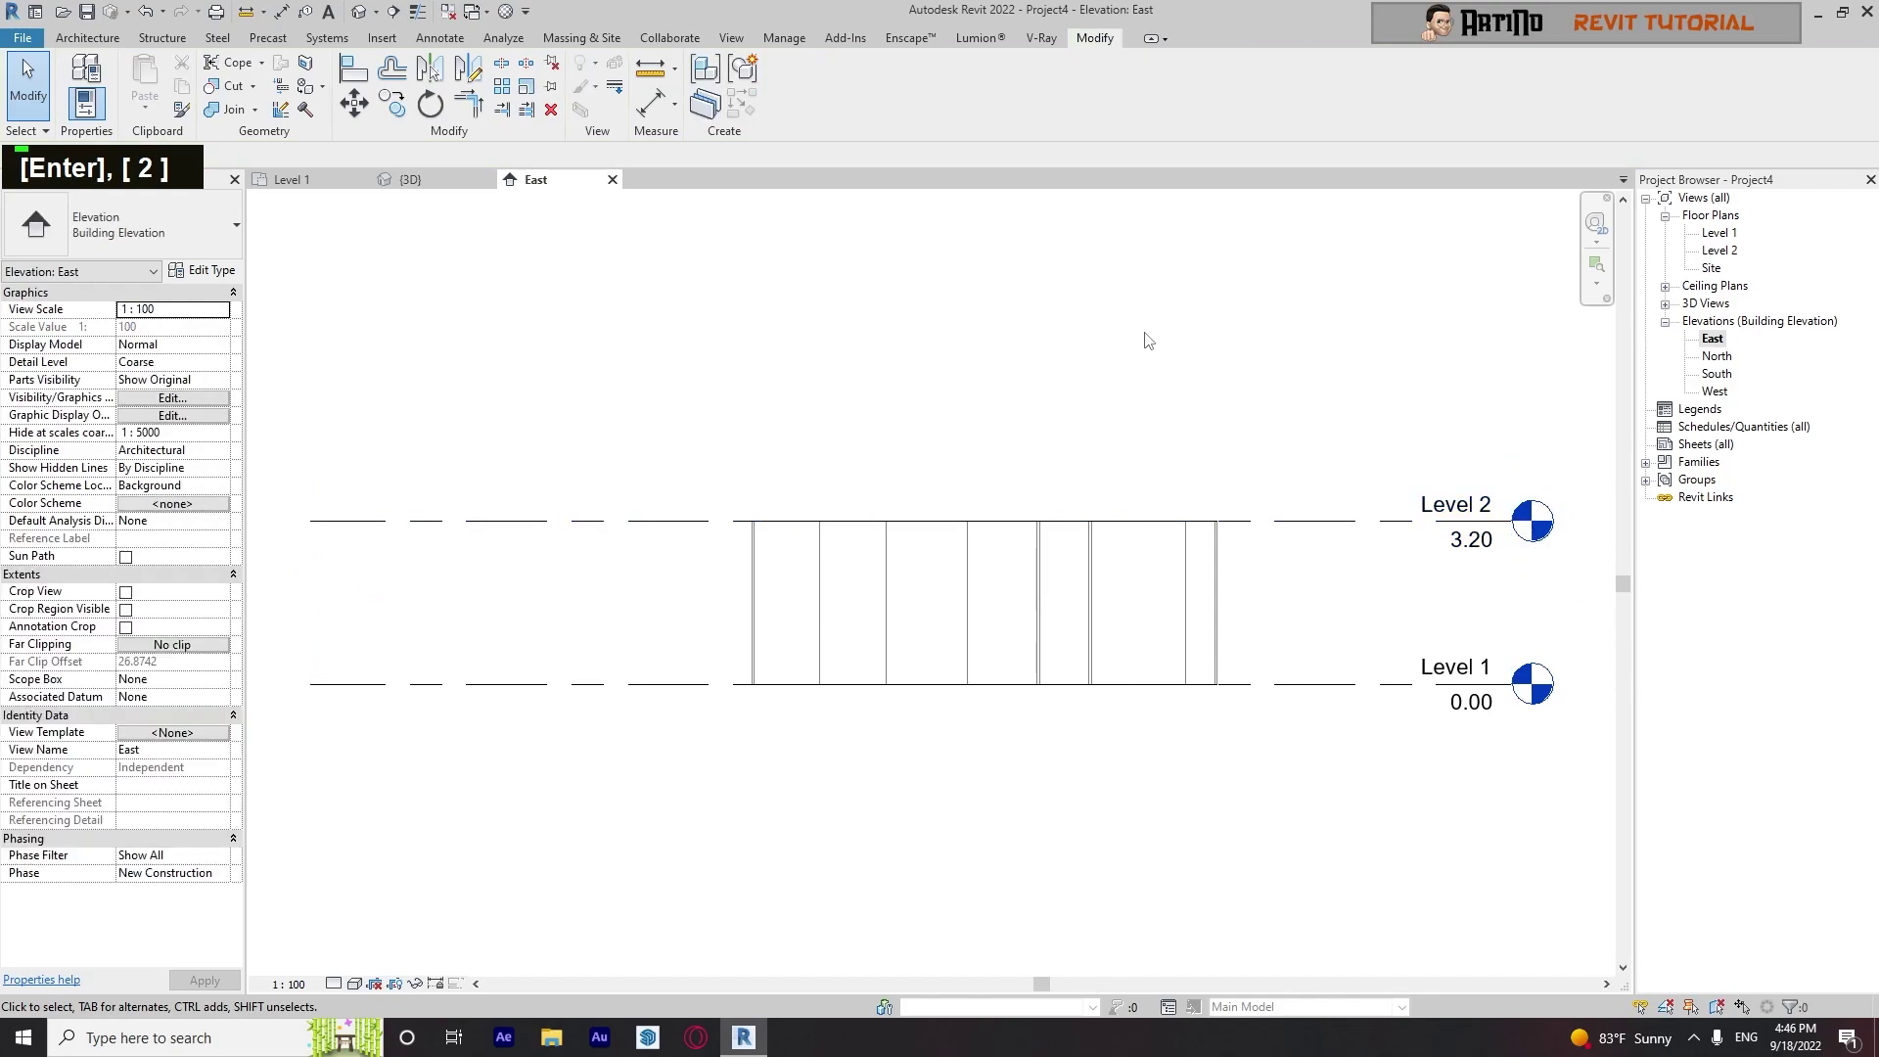
Open the existing mass for in-place editing and show the Level 2 floor plan
{"action": "scroll", "coordinate": [1159, 347], "scroll_direction": "down", "scroll_amount": 1}
{"action": "middle_click_drag", "start_coordinate": [1159, 348], "coordinate": [1052, 384]}
{"action": "double_click", "coordinate": [1719, 250]}
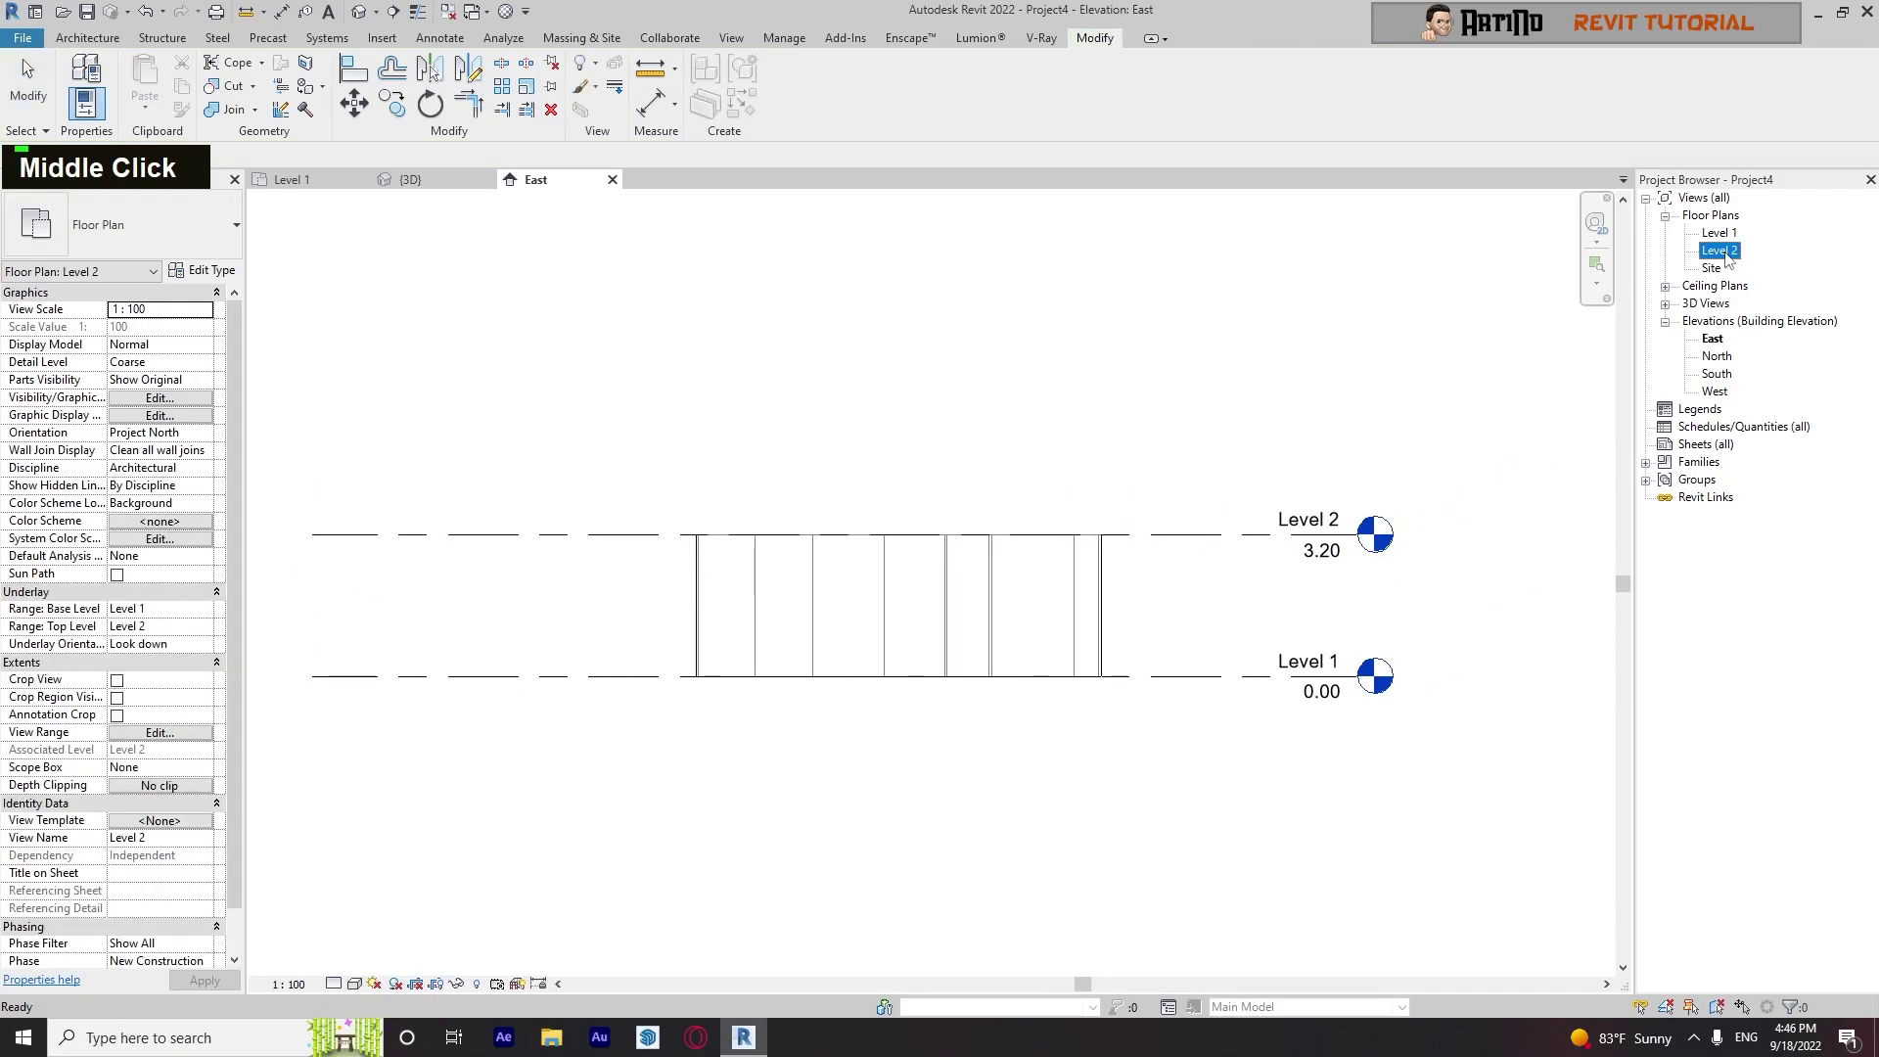
{"action": "scroll", "coordinate": [989, 532], "scroll_direction": "up", "scroll_amount": 5}
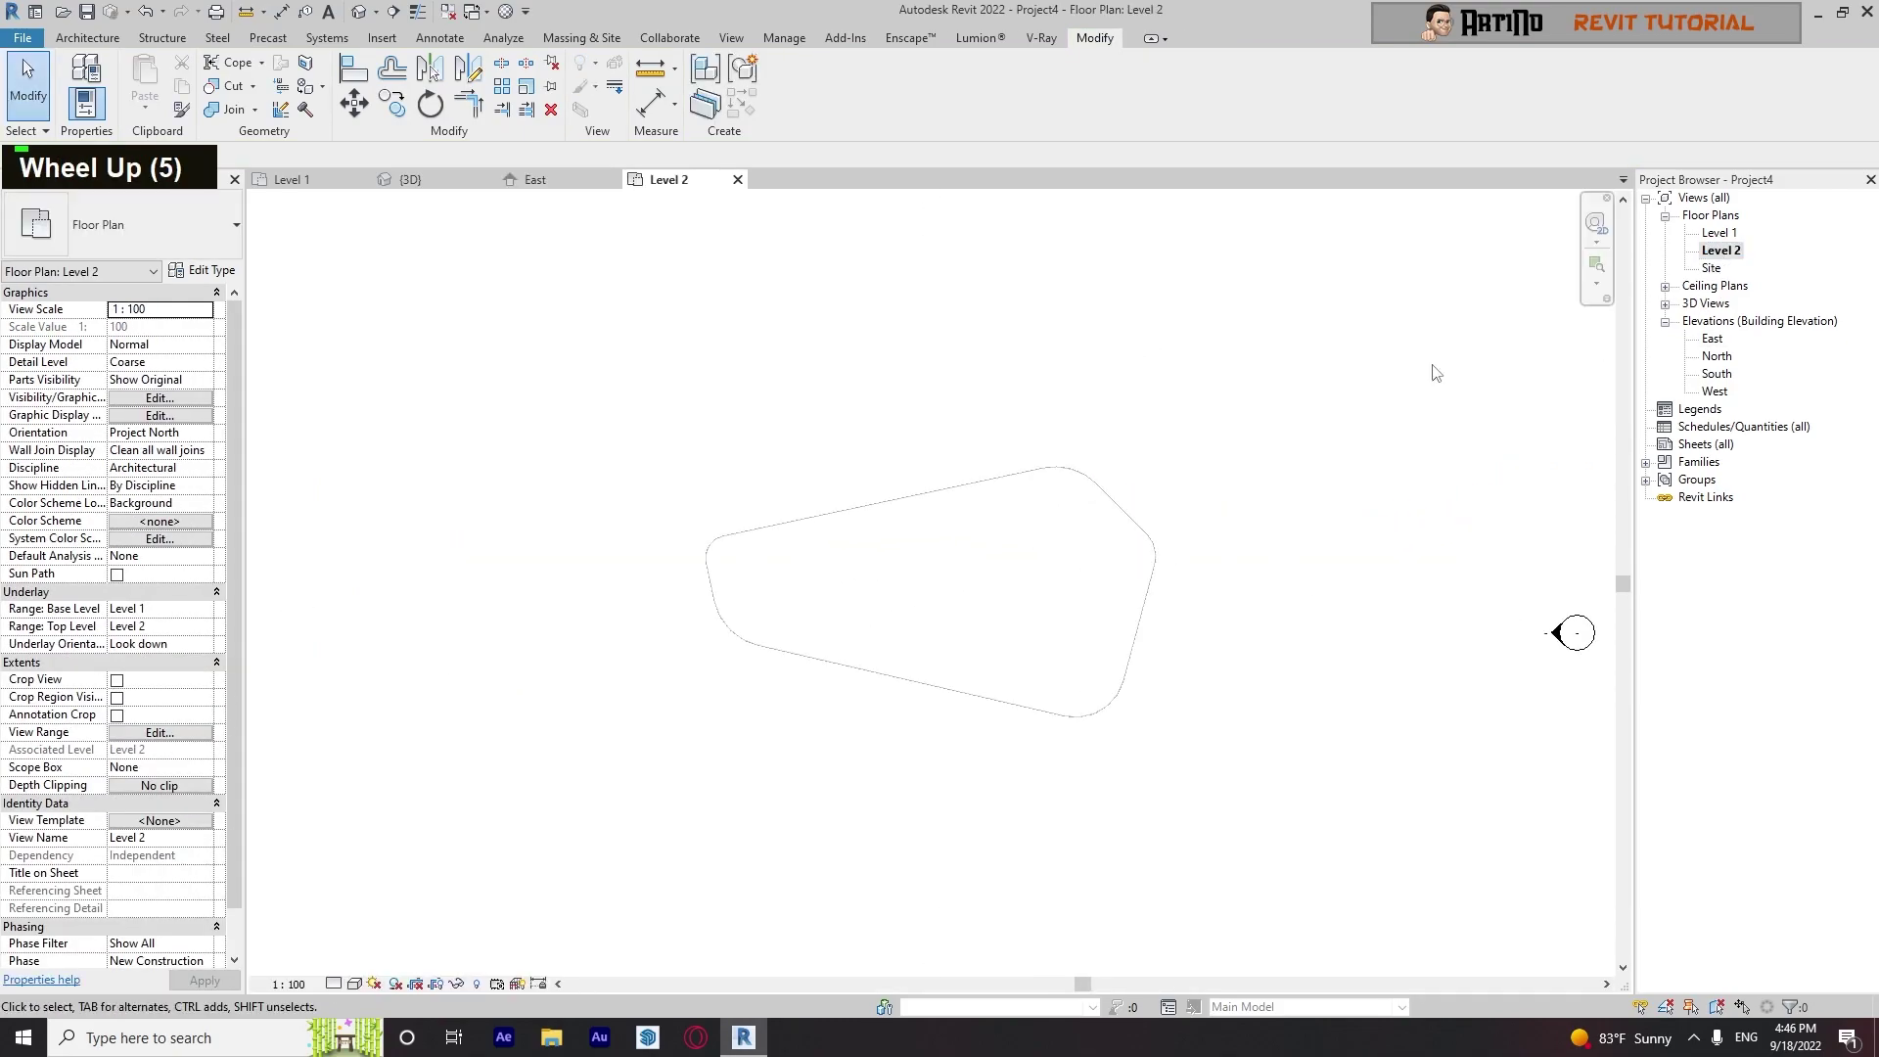
{"action": "double_click", "coordinate": [1720, 233]}
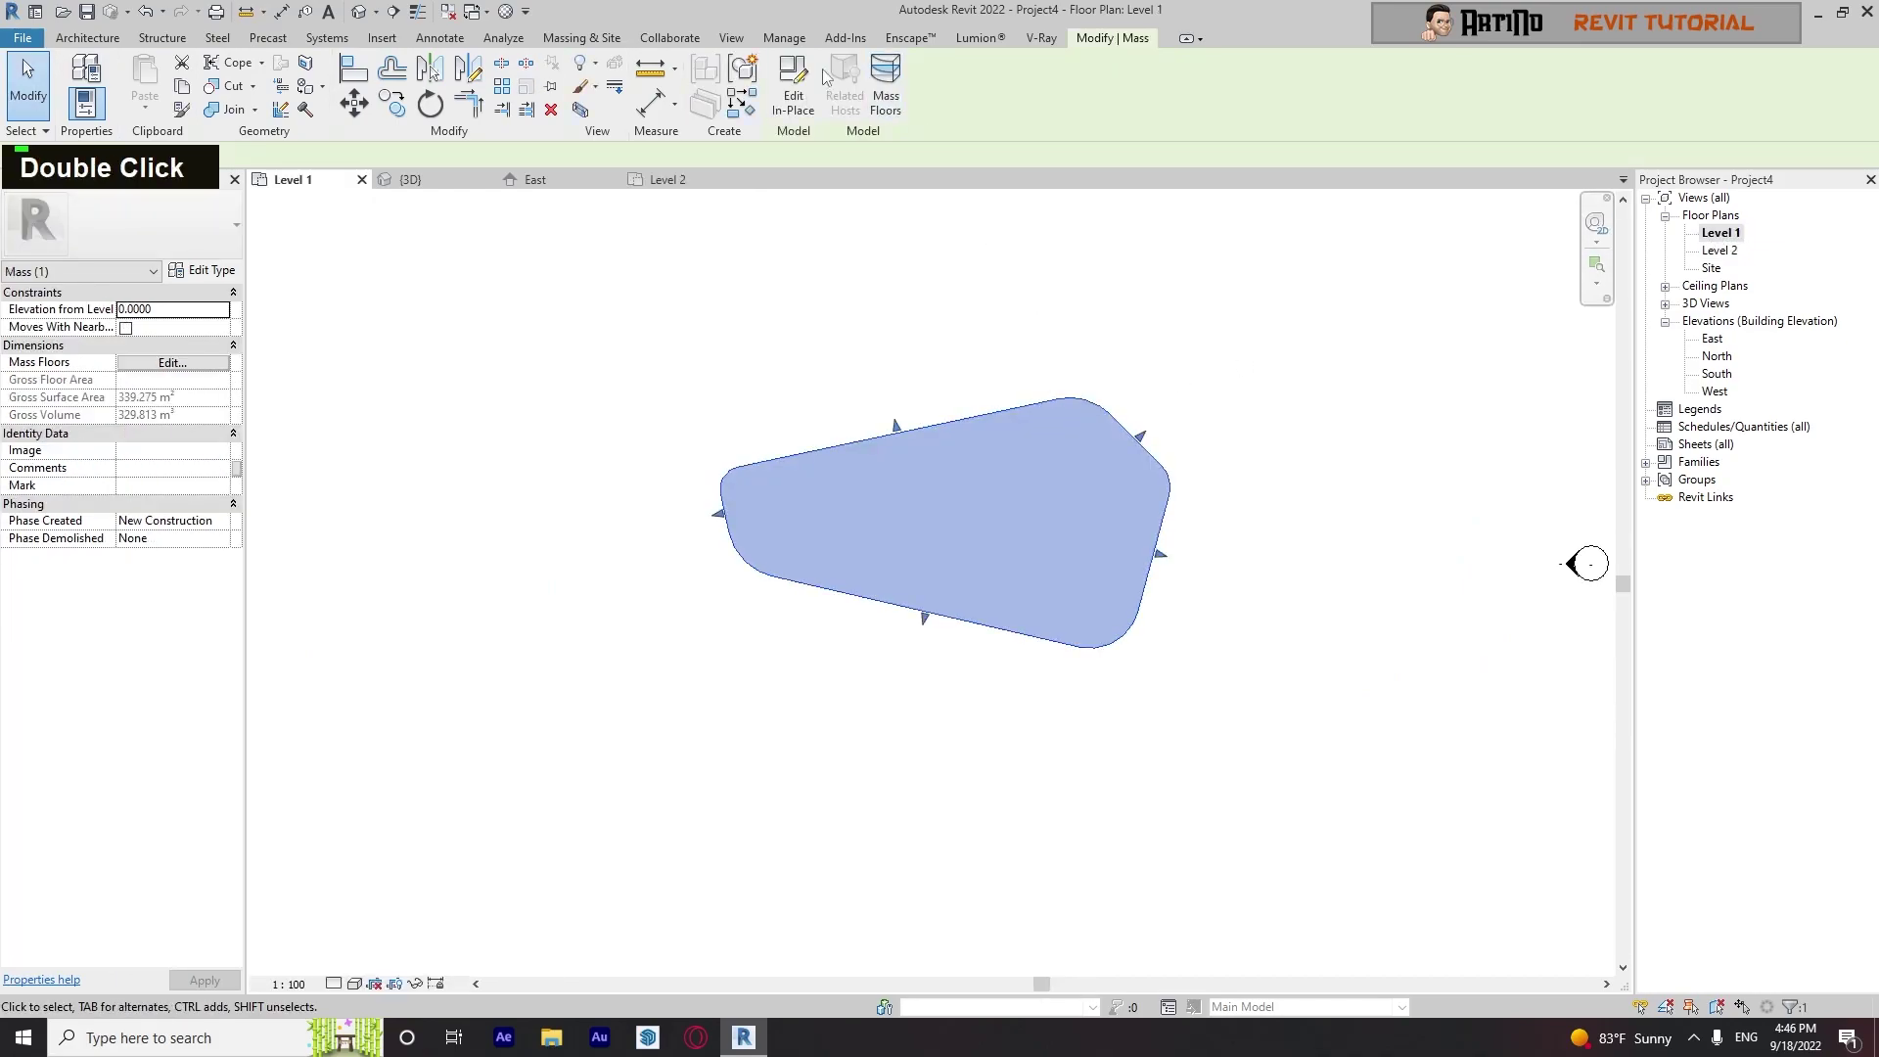
{"action": "double_click", "coordinate": [1719, 250]}
{"action": "scroll", "coordinate": [1019, 469], "scroll_direction": "up", "scroll_amount": 3}
{"action": "middle_click_drag", "start_coordinate": [1018, 470], "coordinate": [976, 392]}
Pick the mass's long upper edge, upper-left arc and left edge as model lines, and stretch the left line down beyond the mass
{"action": "left_click", "coordinate": [298, 109]}
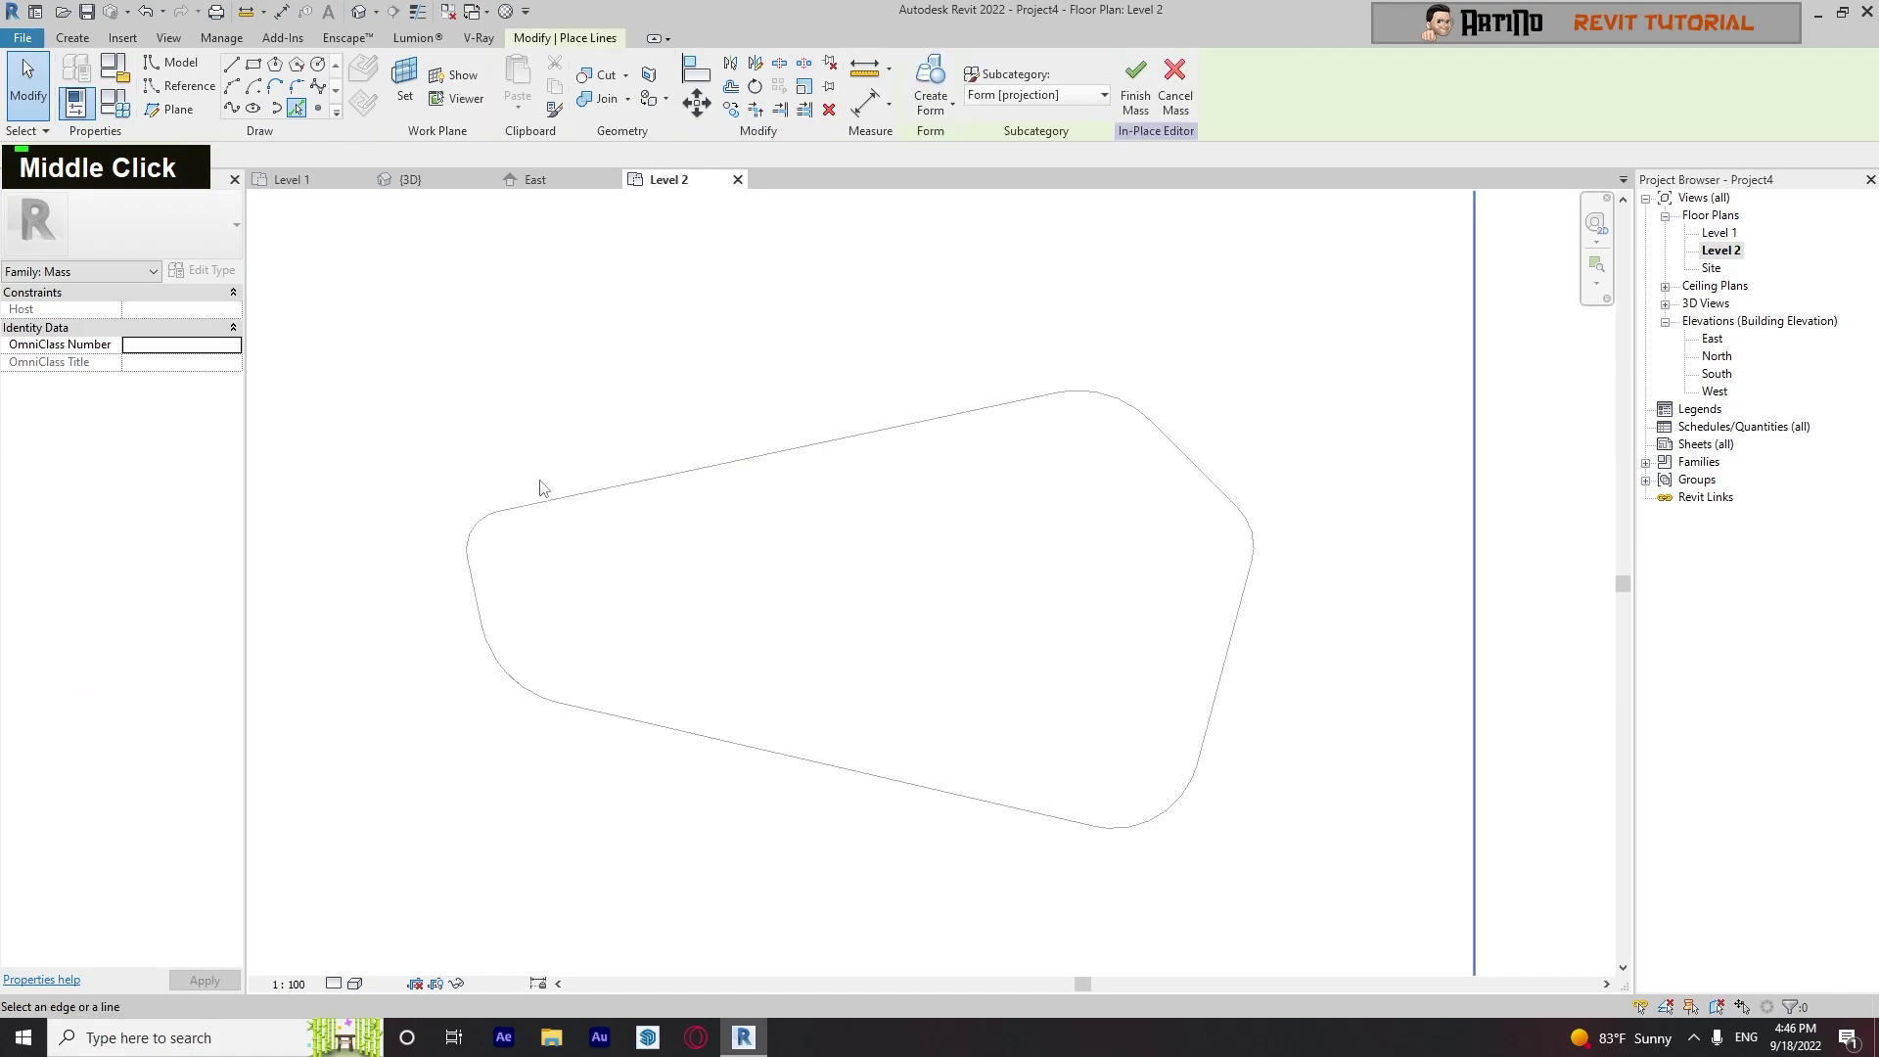
{"action": "left_click", "coordinate": [552, 504]}
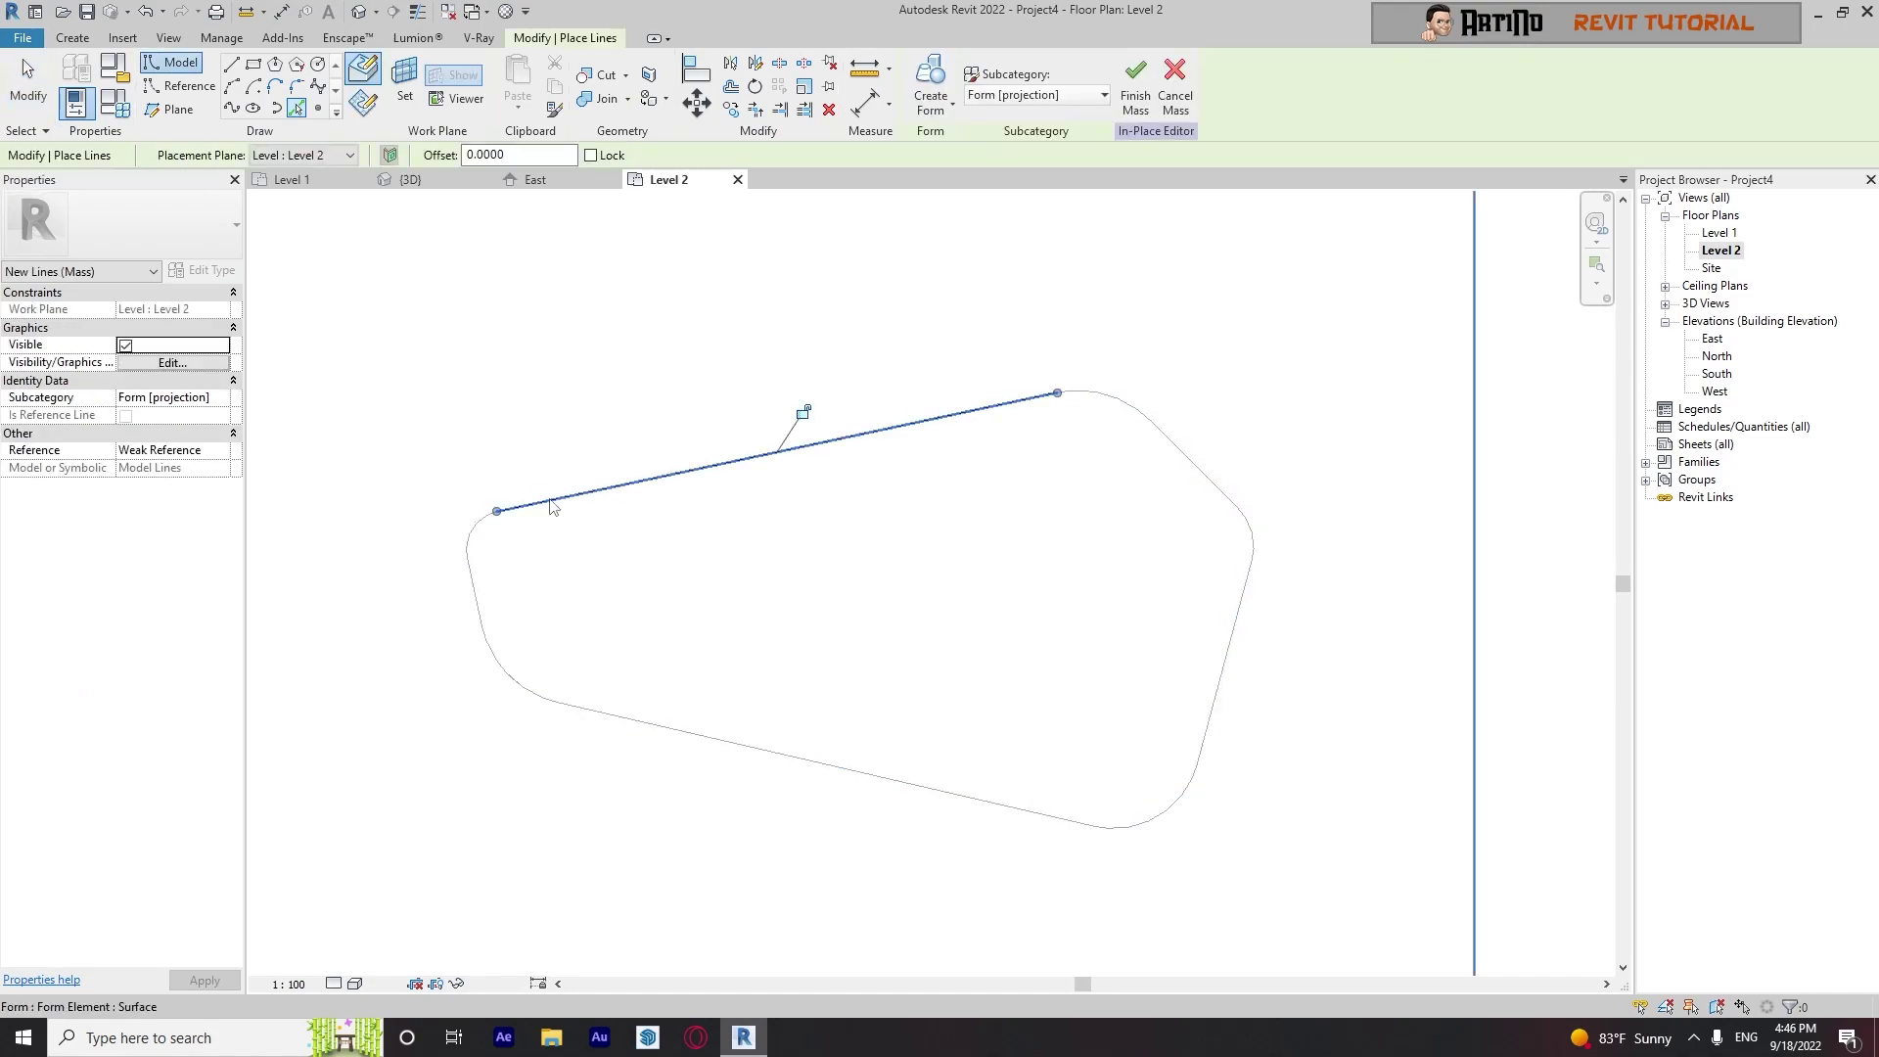
{"action": "left_click", "coordinate": [473, 533]}
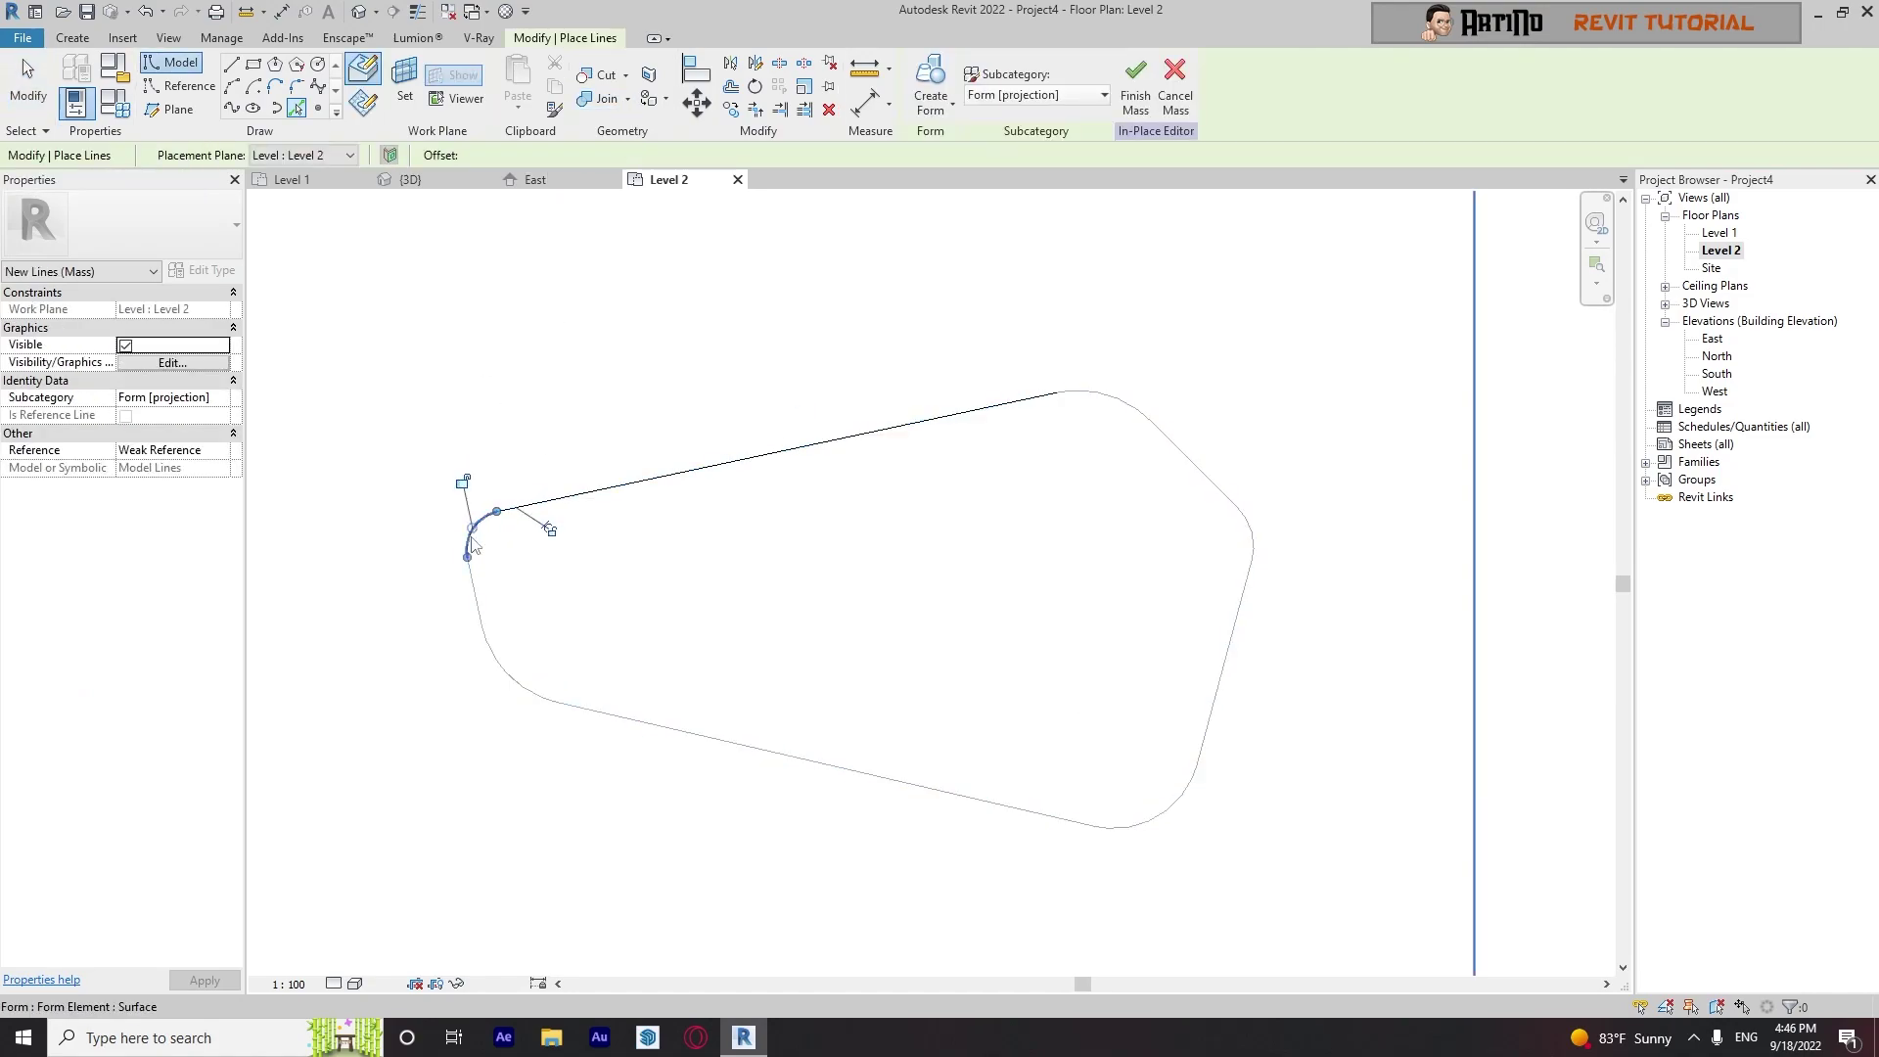
{"action": "left_click", "coordinate": [479, 607]}
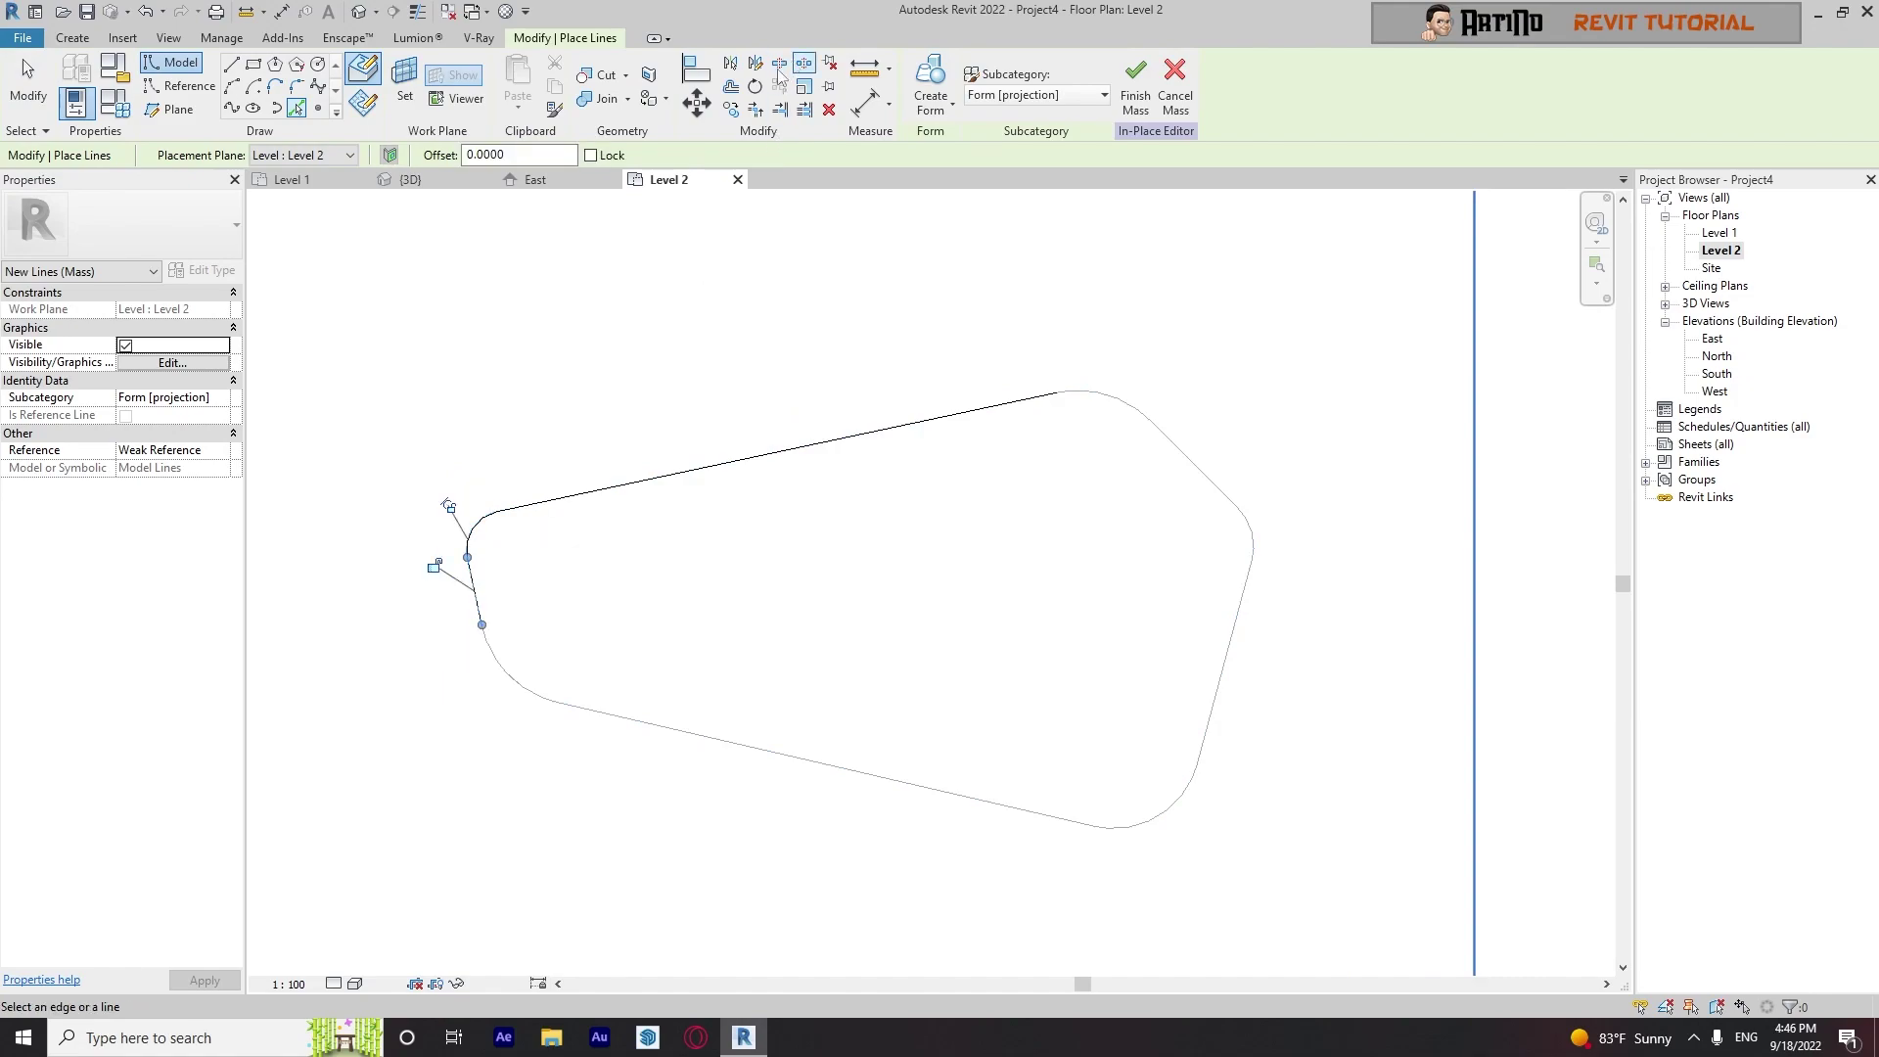
{"action": "key", "text": "Escape"}
{"action": "key", "text": "Escape"}
{"action": "left_click", "coordinate": [481, 617]}
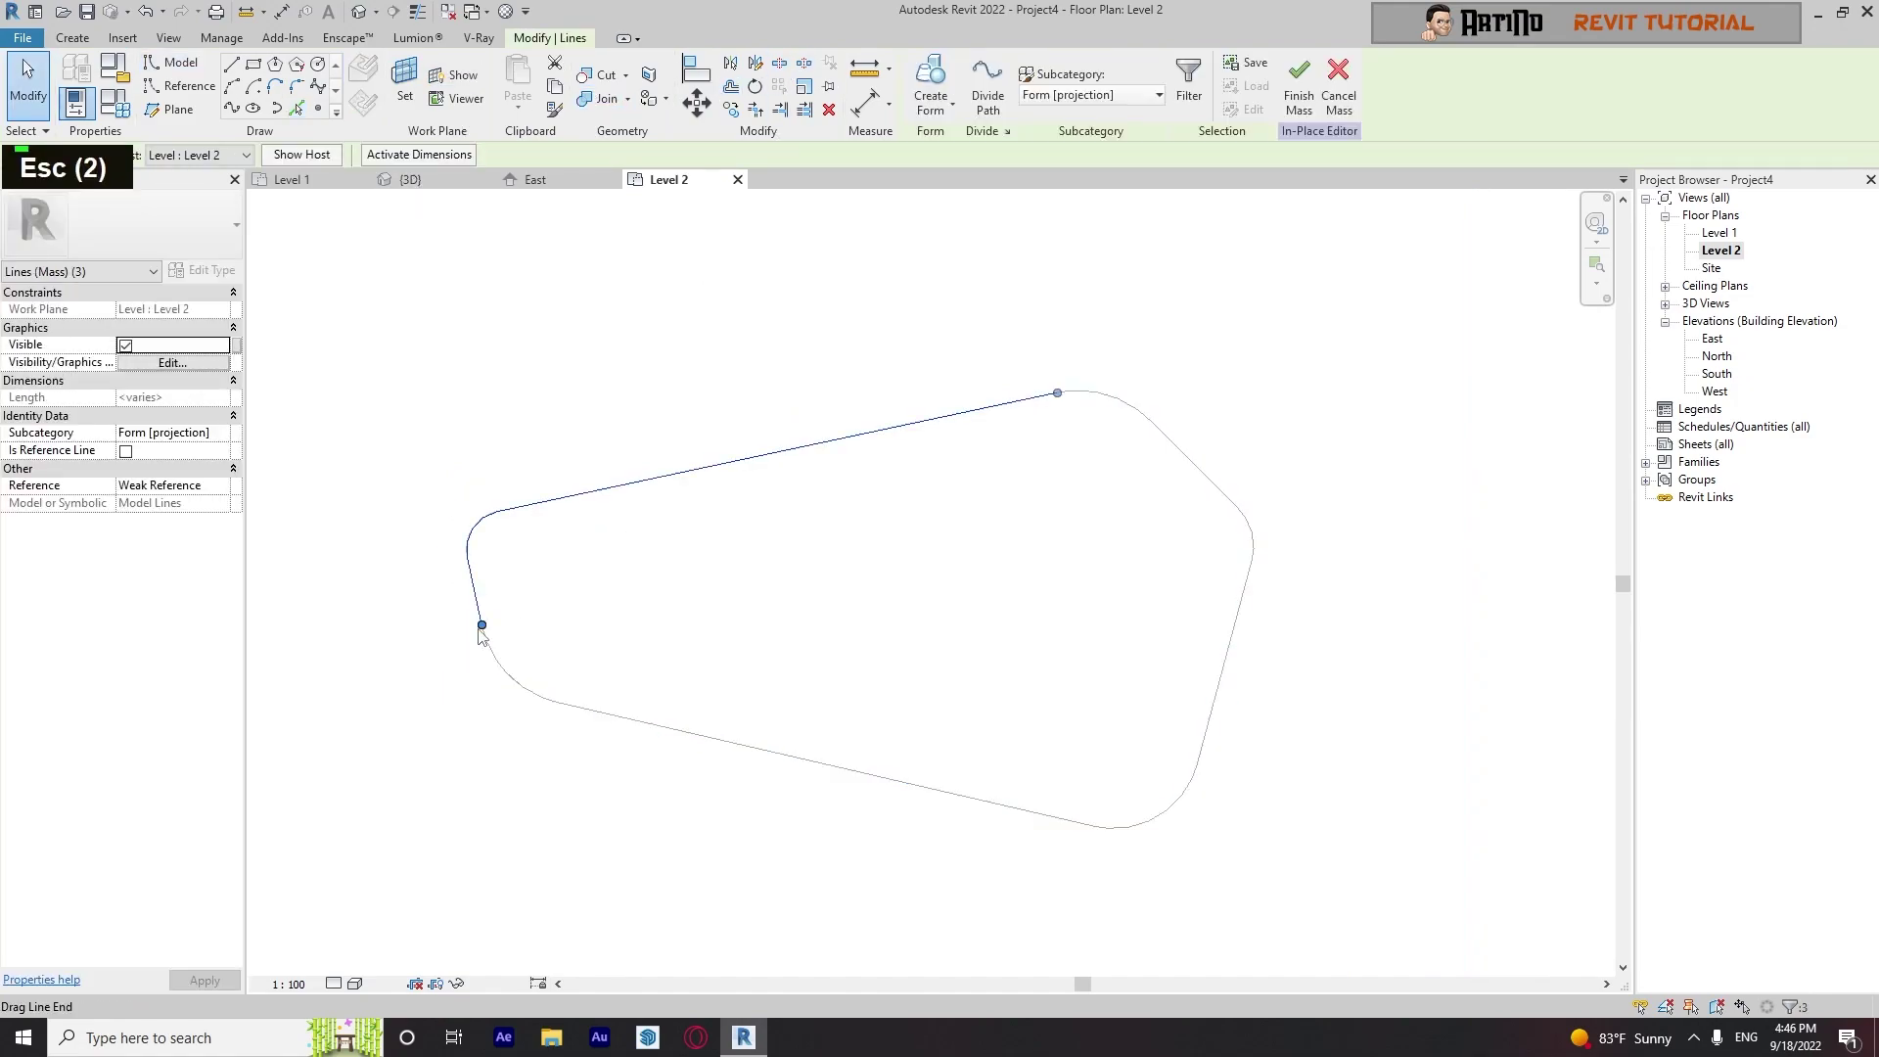
{"action": "left_click_drag", "start_coordinate": [511, 713], "coordinate": [513, 772]}
Draw chained lines from the stretched end: a lower edge about 13.8 m long, a right edge, and a short upper-right edge outside the mass
{"action": "left_click", "coordinate": [231, 63]}
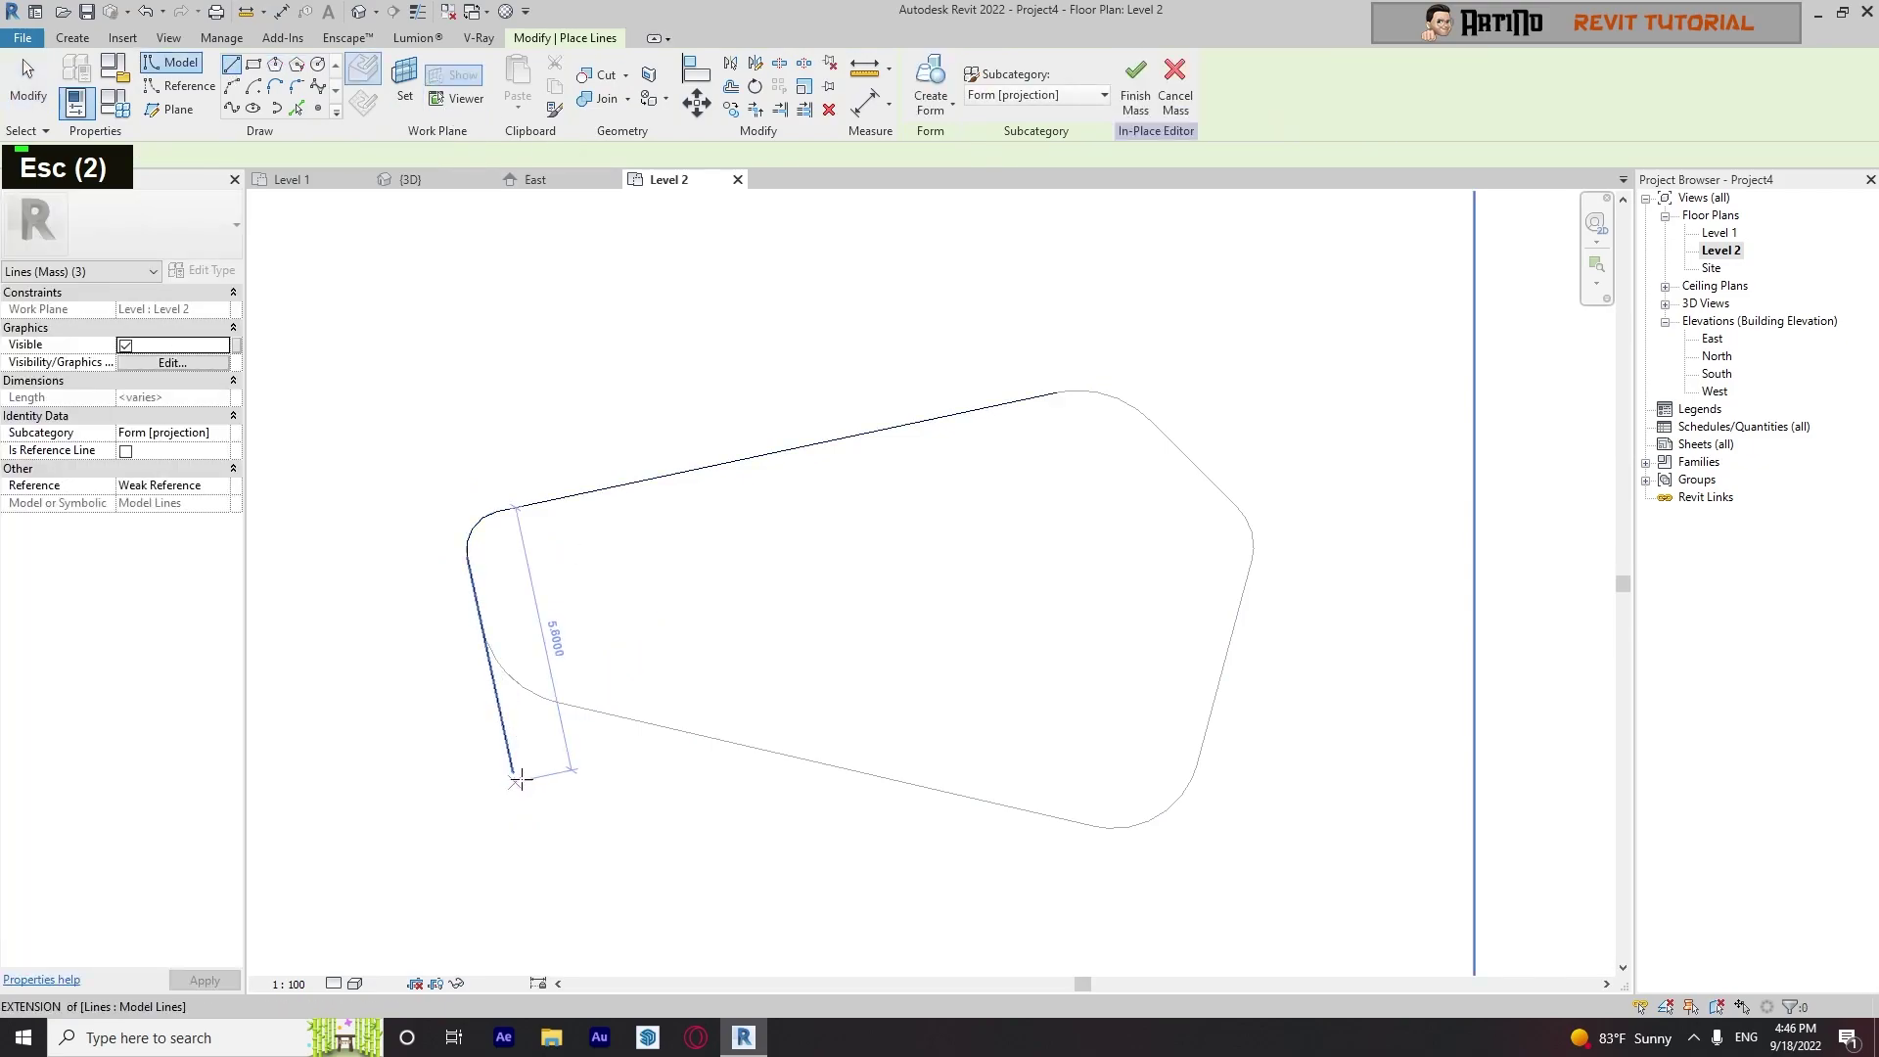
{"action": "left_click", "coordinate": [513, 772]}
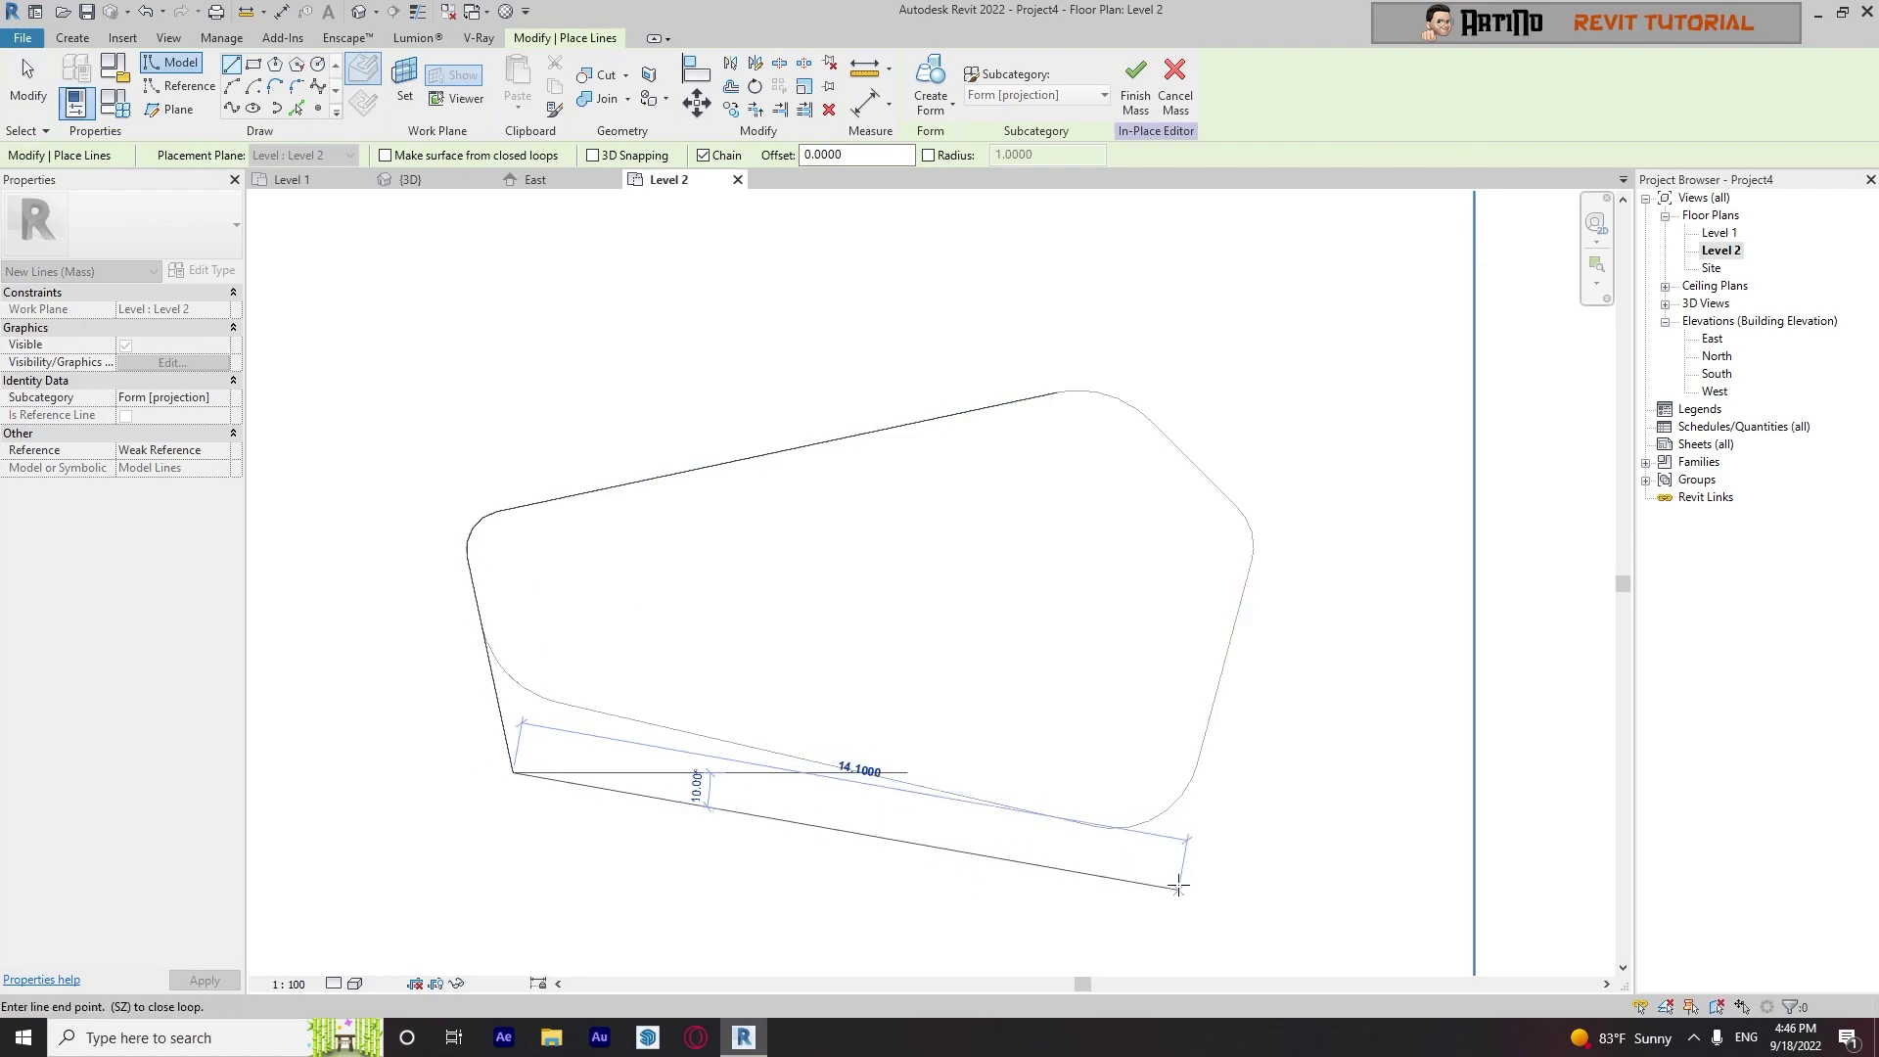
{"action": "left_click", "coordinate": [1168, 875]}
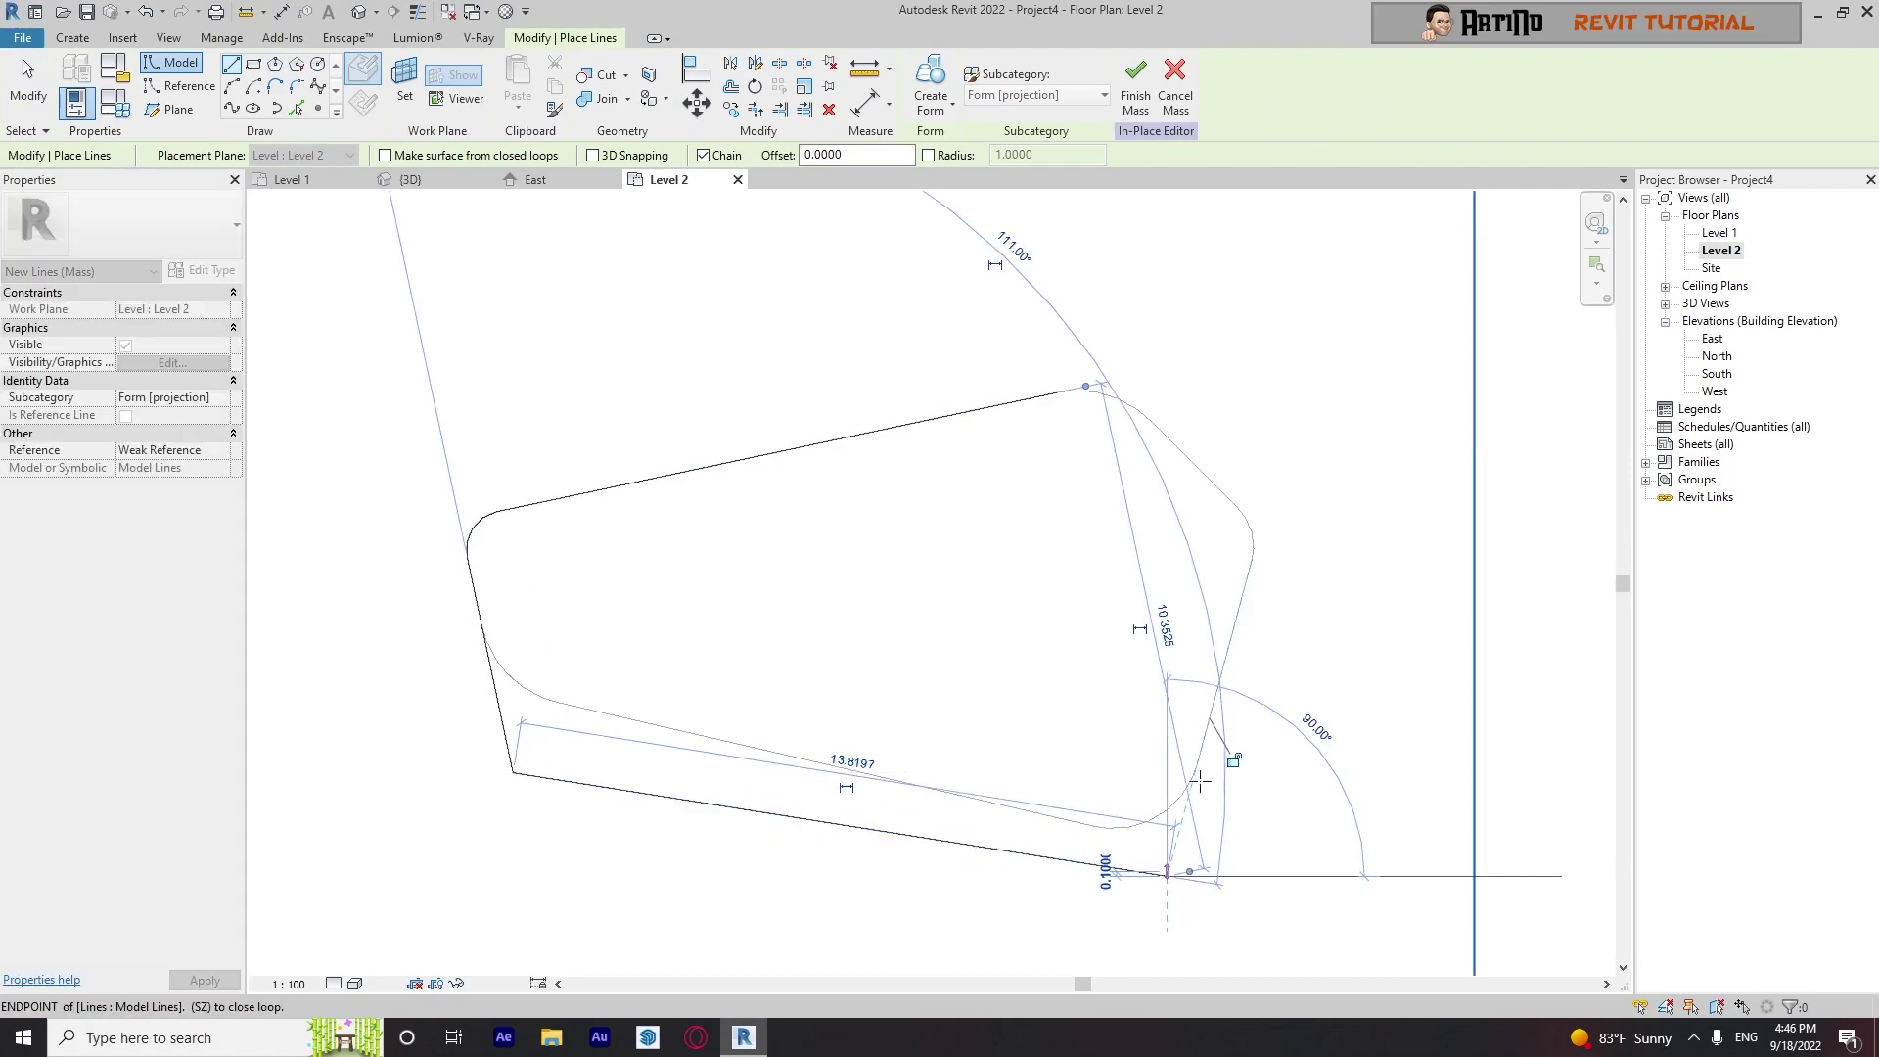
{"action": "left_click", "coordinate": [1276, 469]}
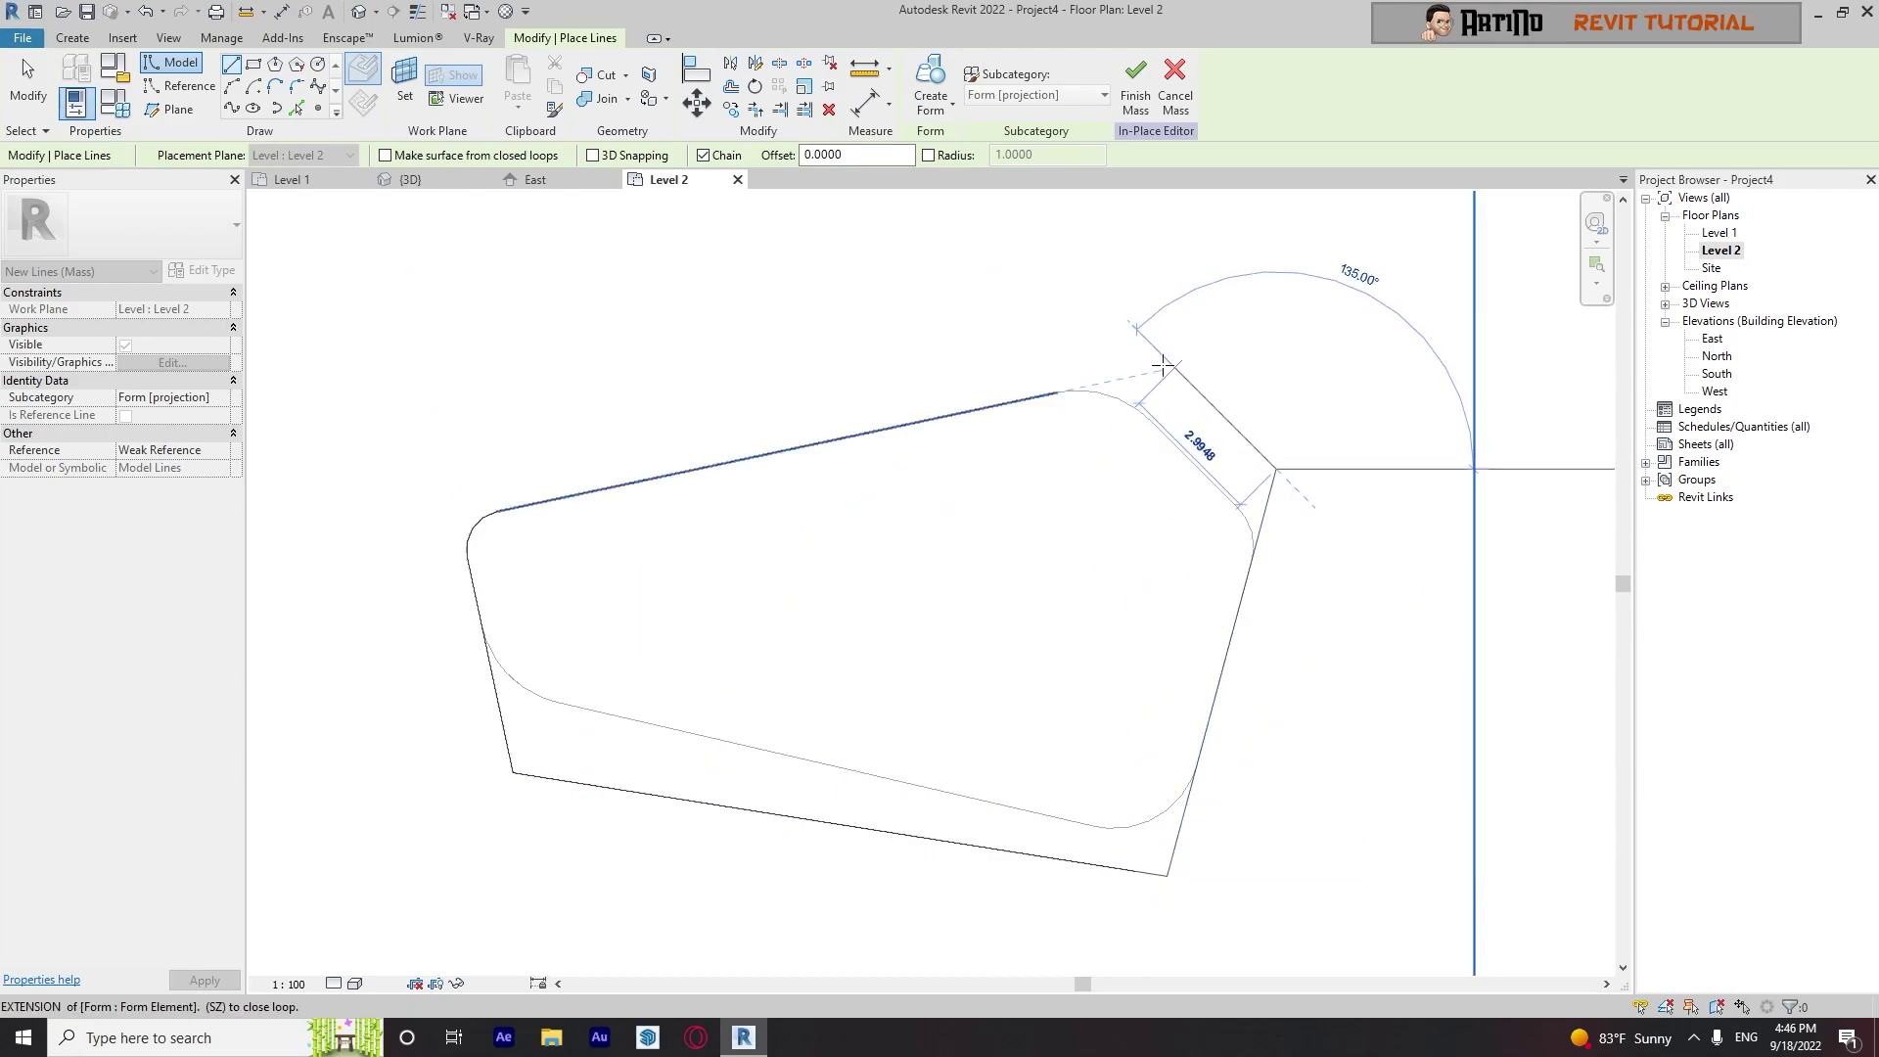
{"action": "left_click", "coordinate": [1164, 370]}
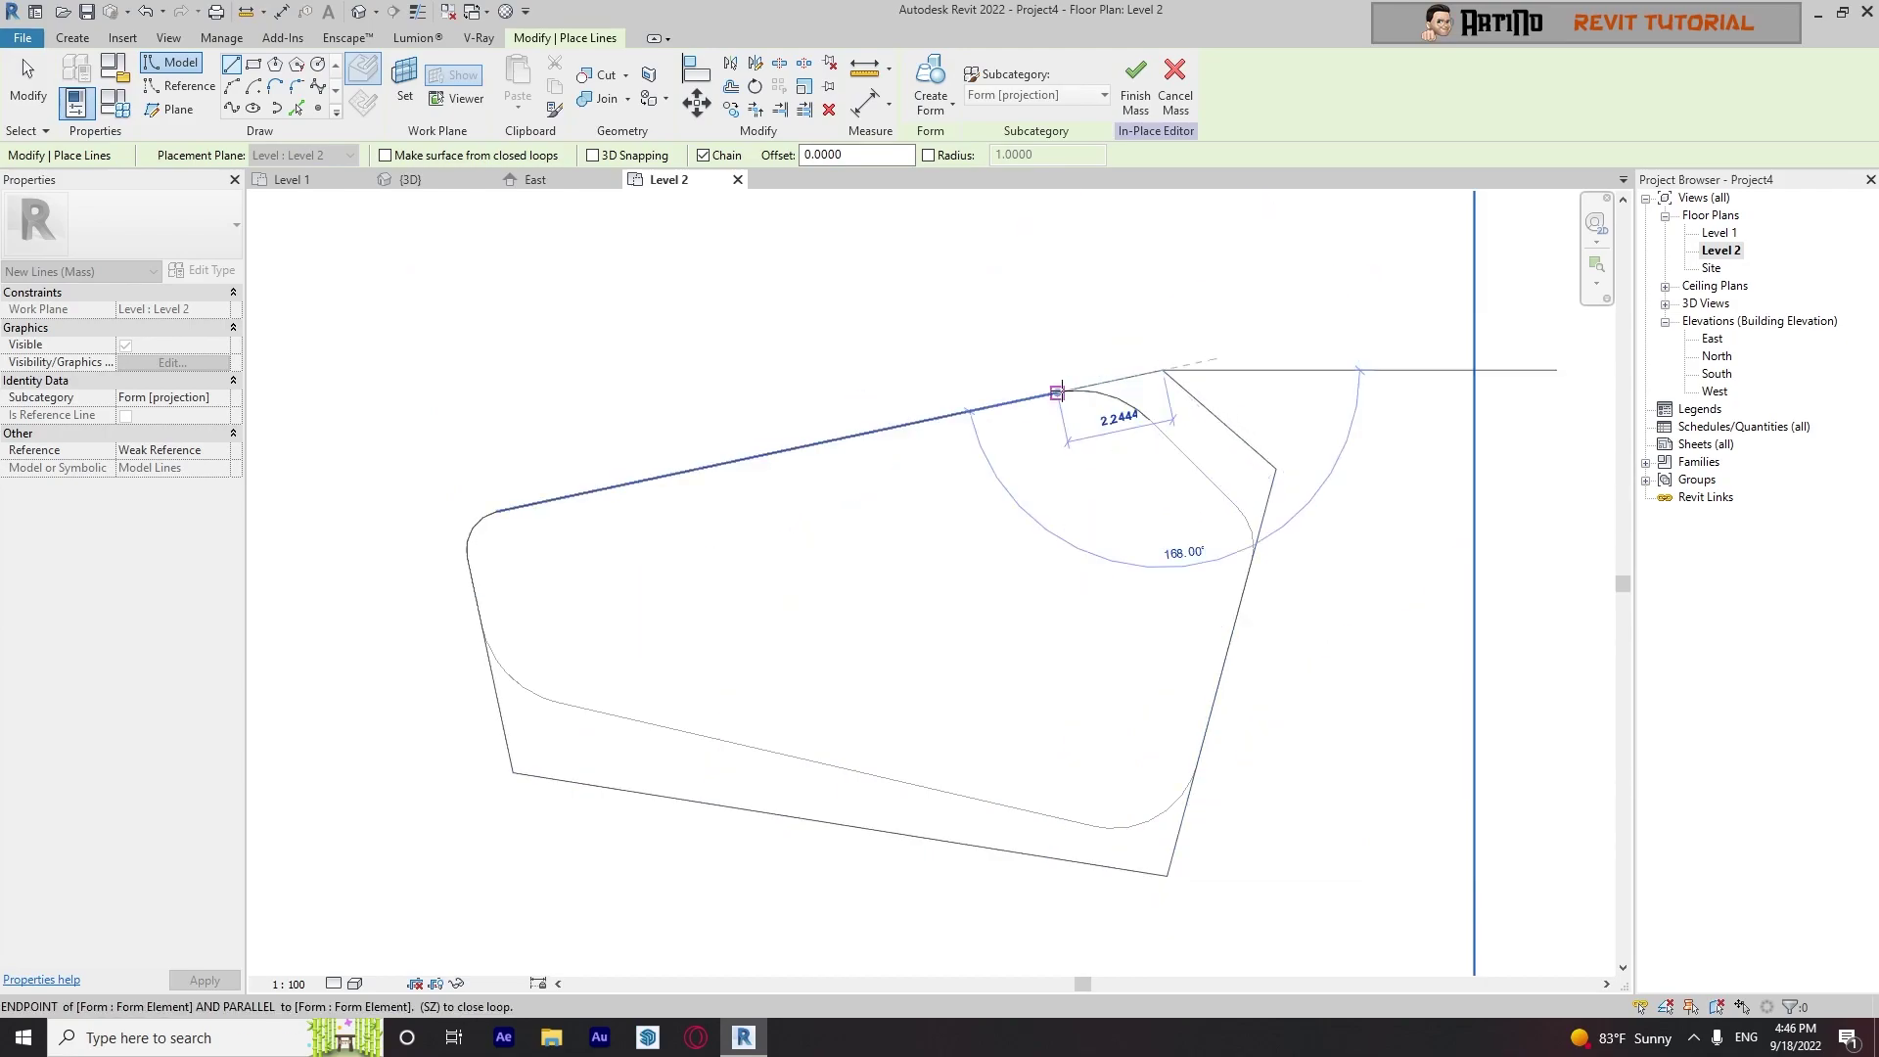
{"action": "key", "text": "Escape"}
{"action": "key", "text": "Escape"}
{"action": "key", "text": "Escape"}
{"action": "key", "text": "Escape"}
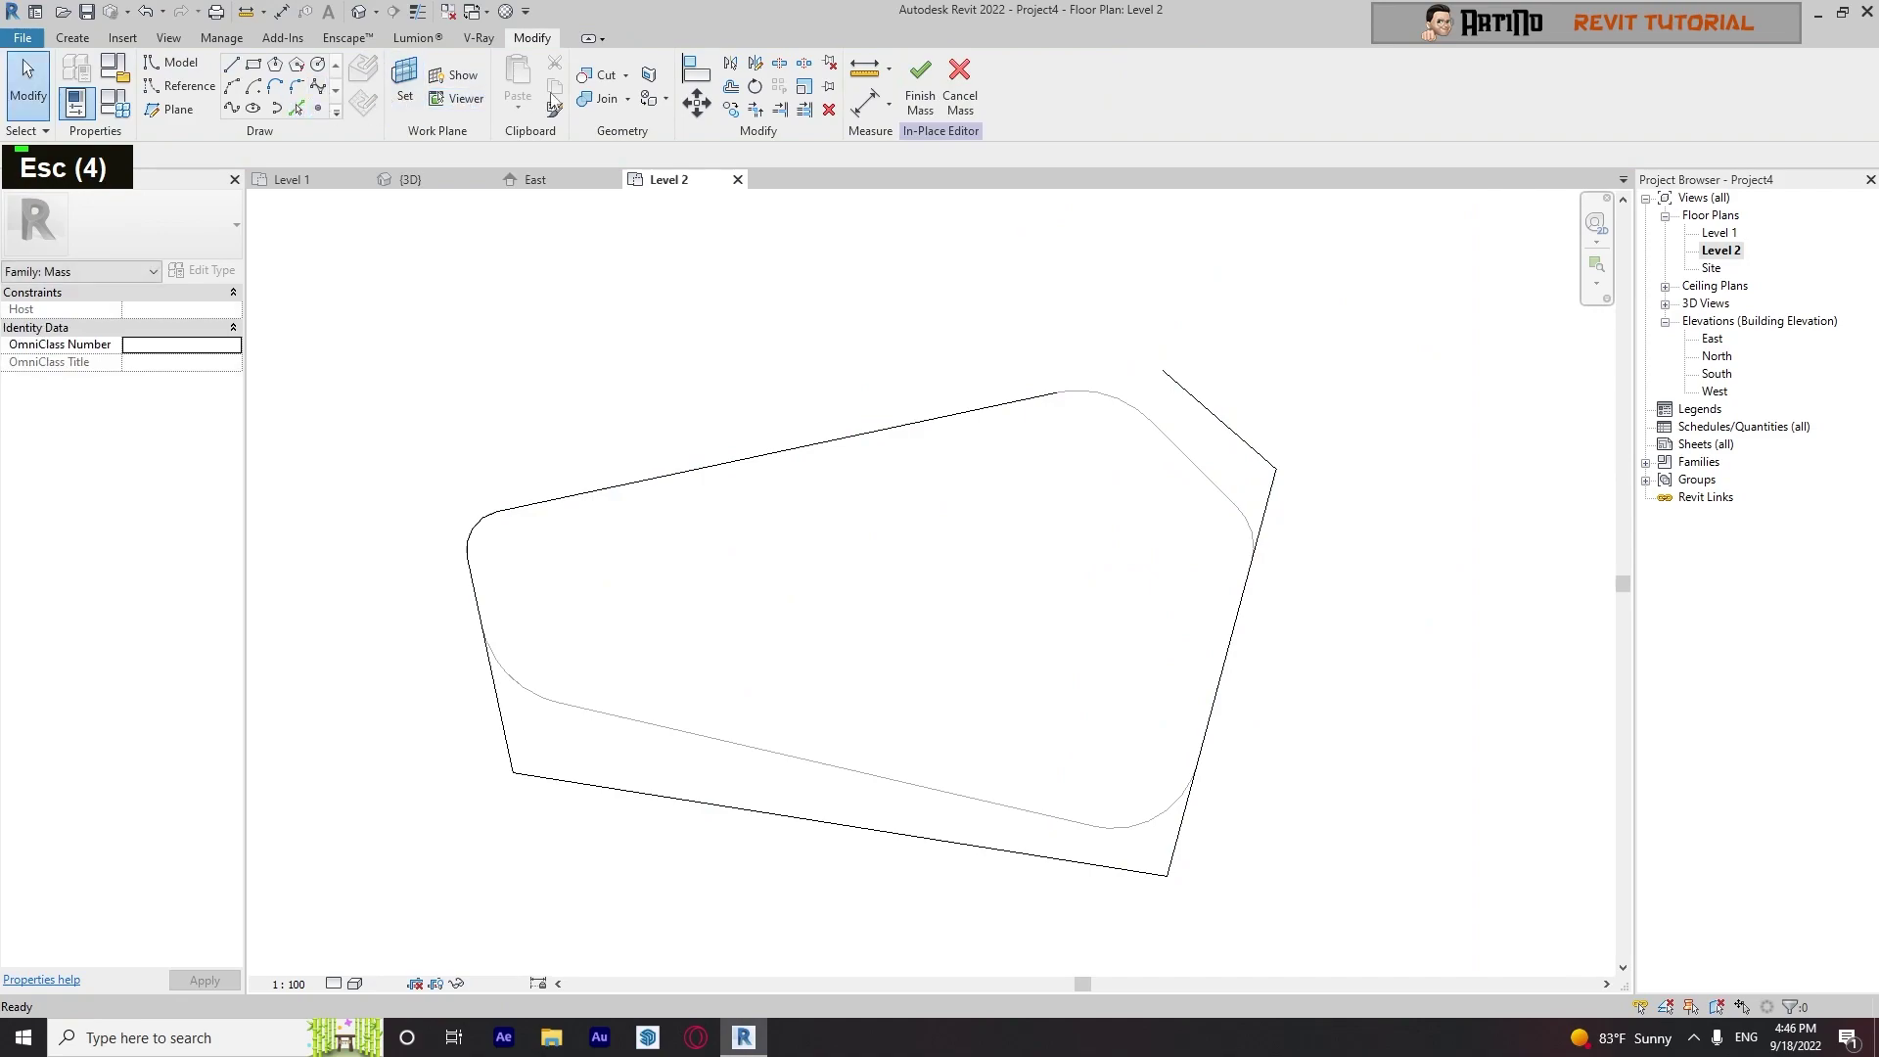
Trim the long upper line and the short upper-right line to meet in a corner, closing the Level 2 outline
{"action": "left_click", "coordinate": [757, 111]}
{"action": "left_click", "coordinate": [1016, 403]}
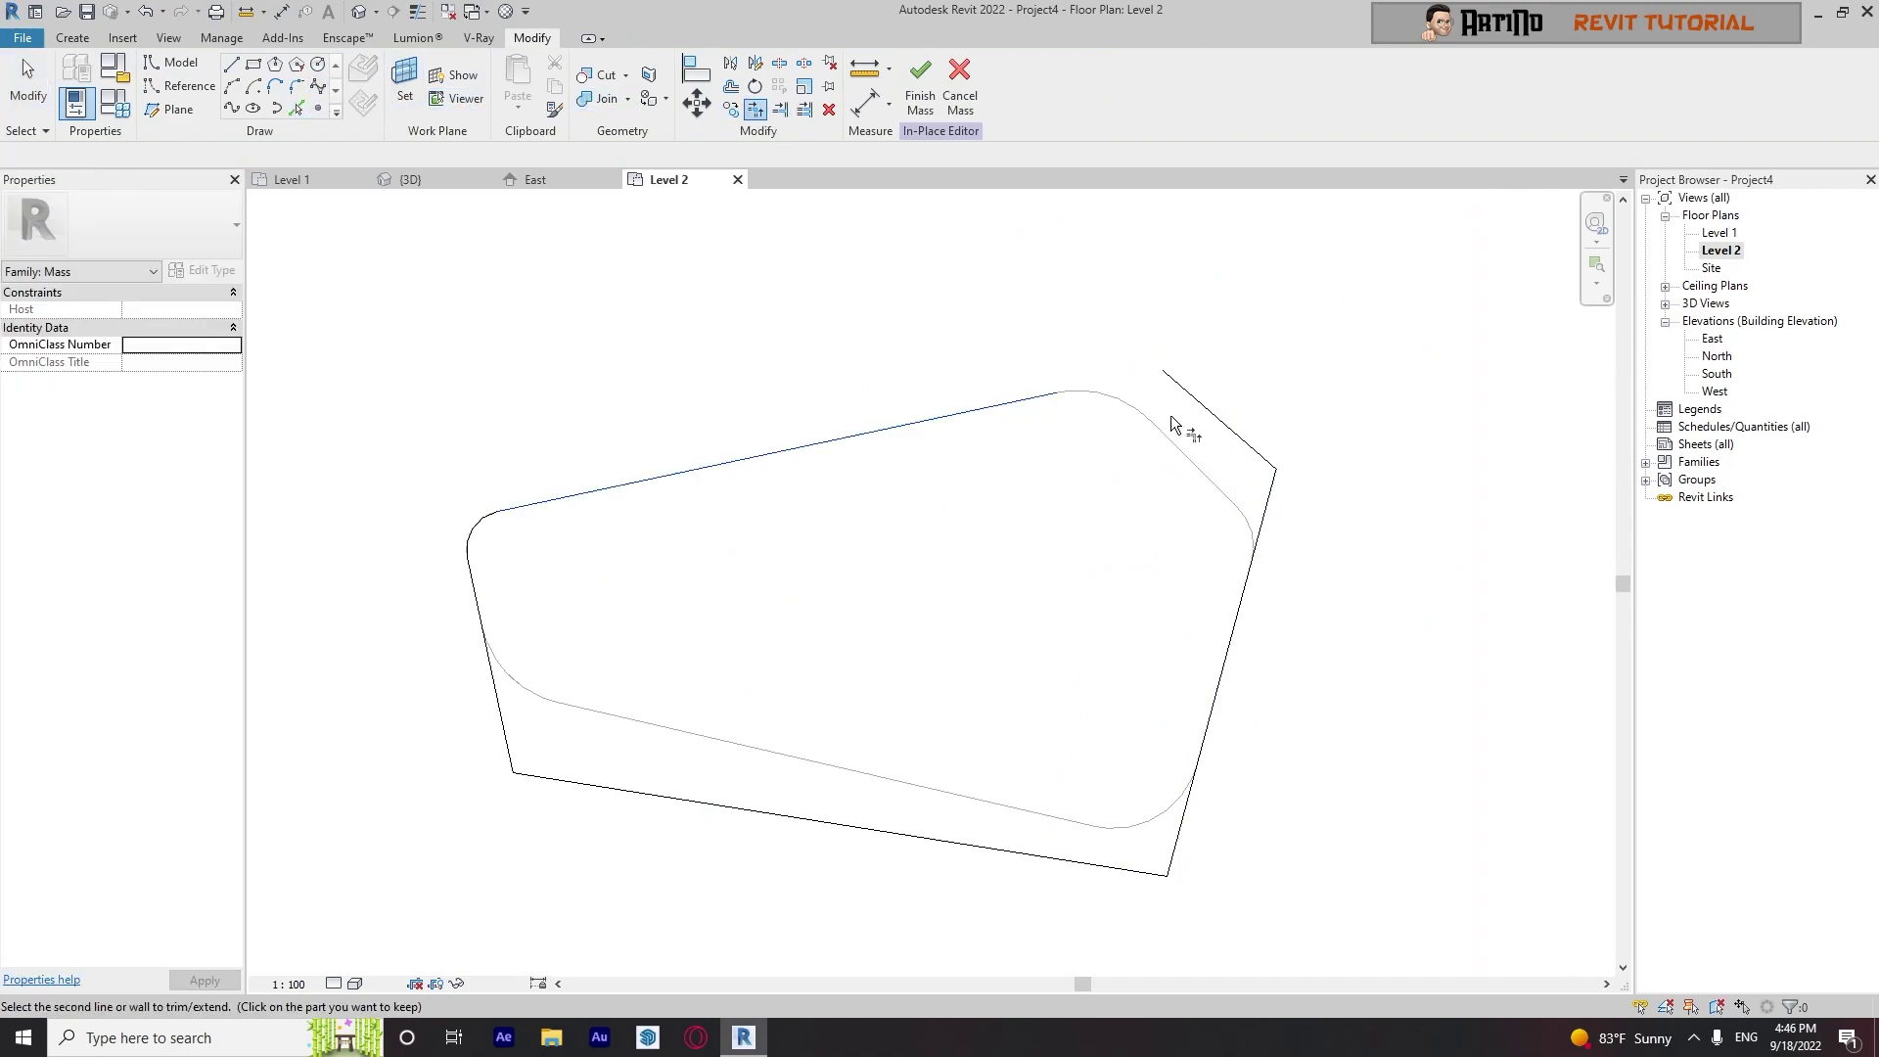
{"action": "left_click", "coordinate": [1213, 414]}
{"action": "key", "text": "Escape"}
{"action": "key", "text": "Escape"}
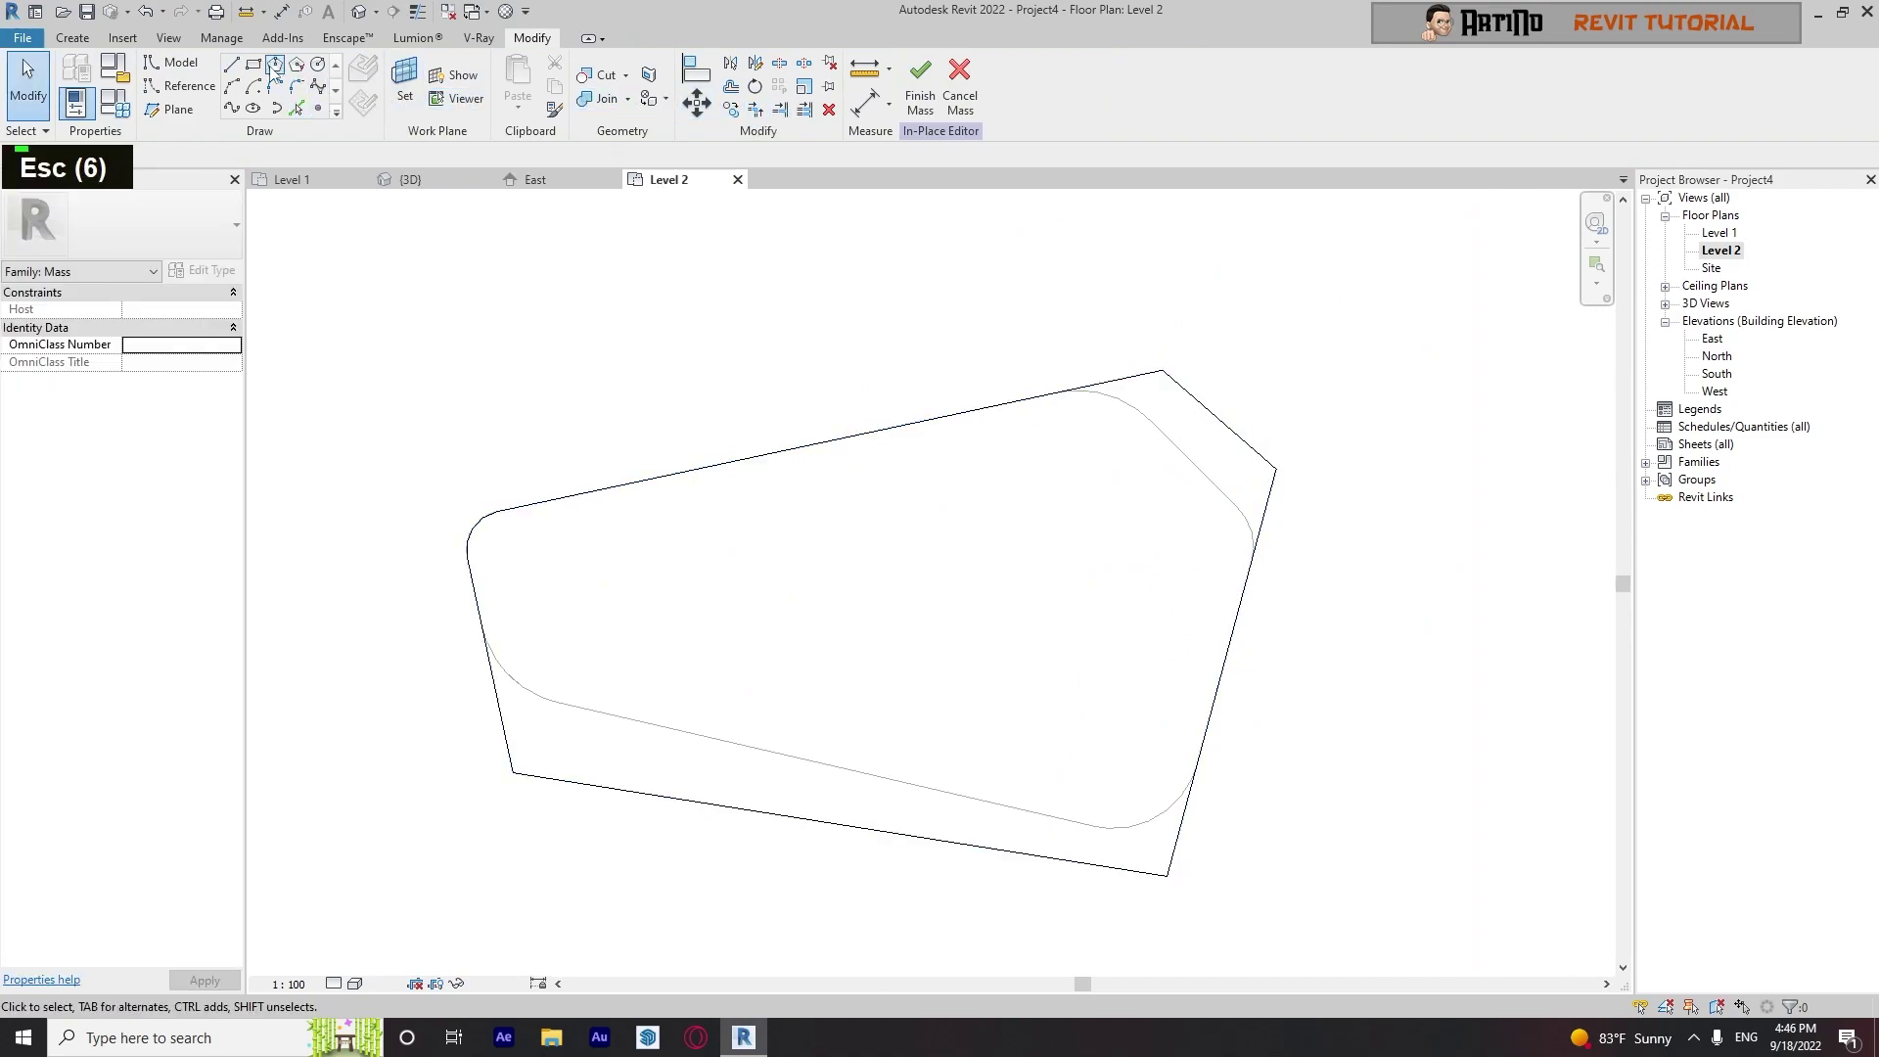
Fillet the Level 2 outline's lower-left corner with a radius of about 2.1 m and its lower-right corner with 1.3 m
{"action": "left_click", "coordinate": [296, 86]}
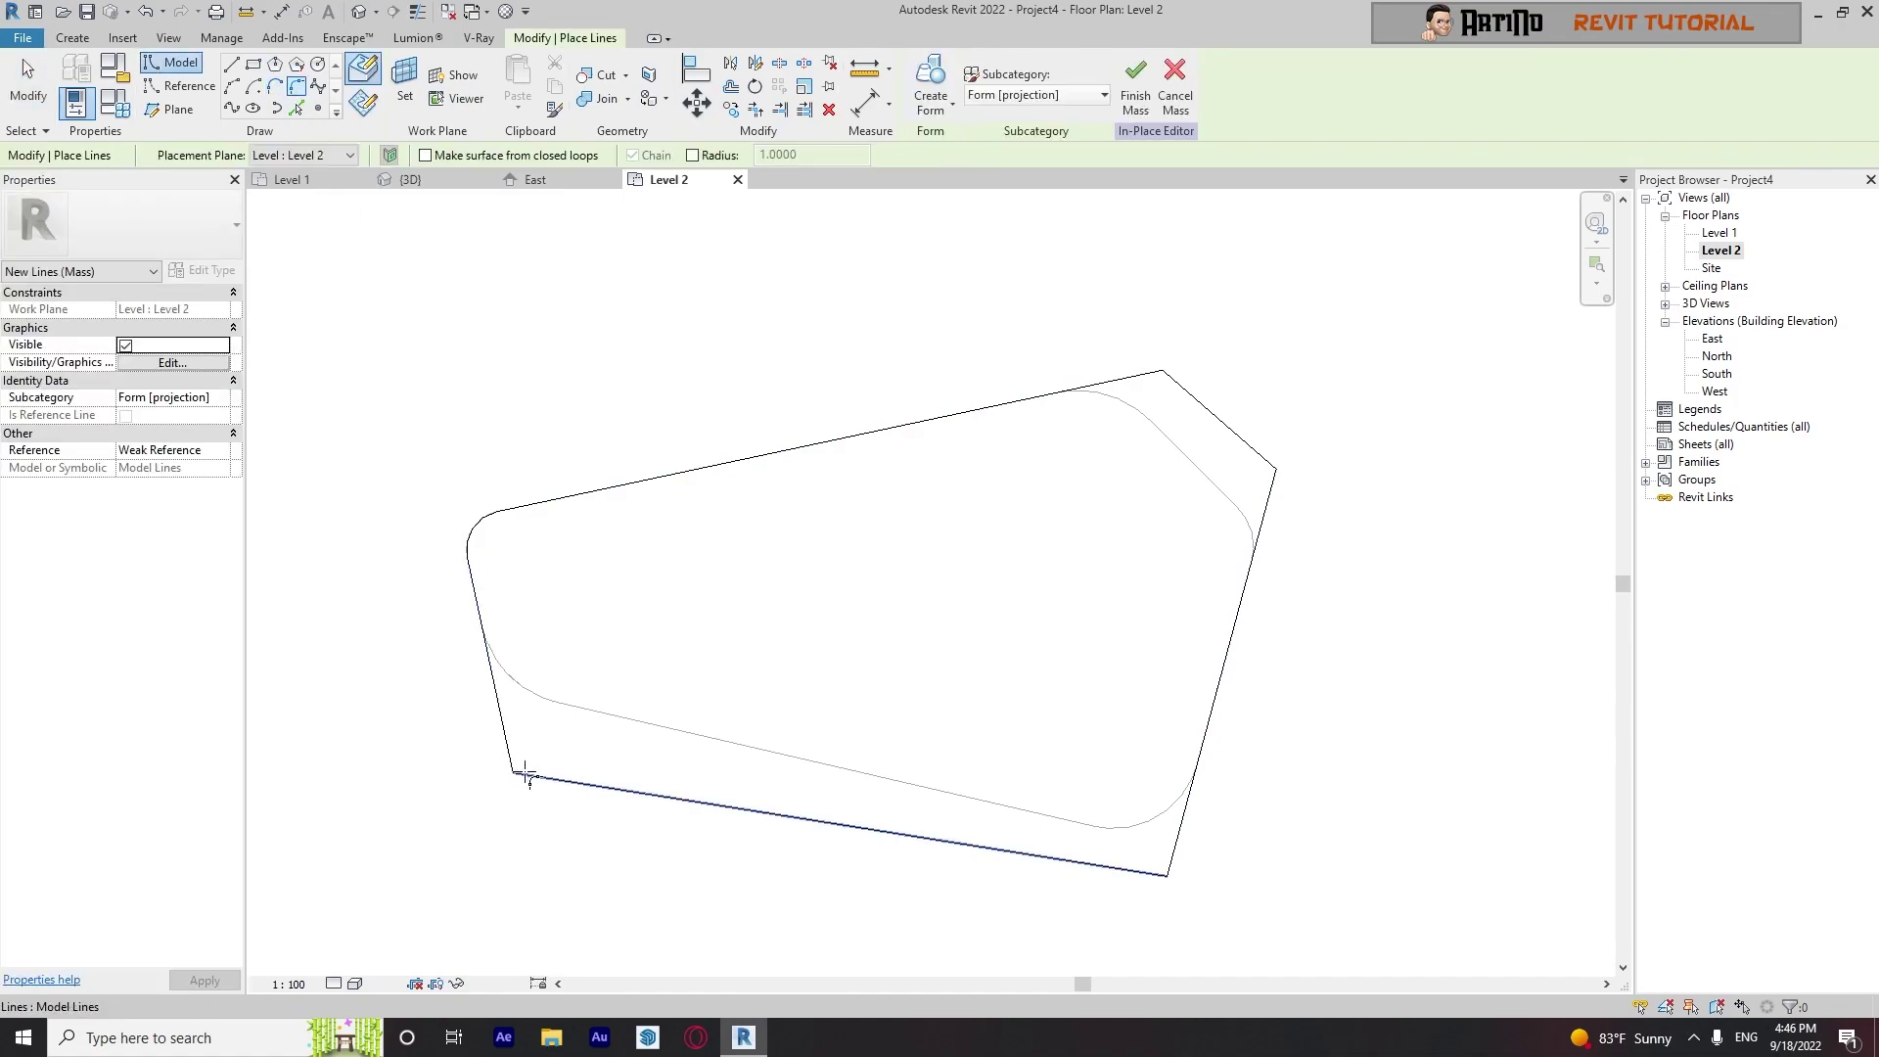
{"action": "double_click", "coordinate": [510, 763]}
{"action": "left_click", "coordinate": [523, 746]}
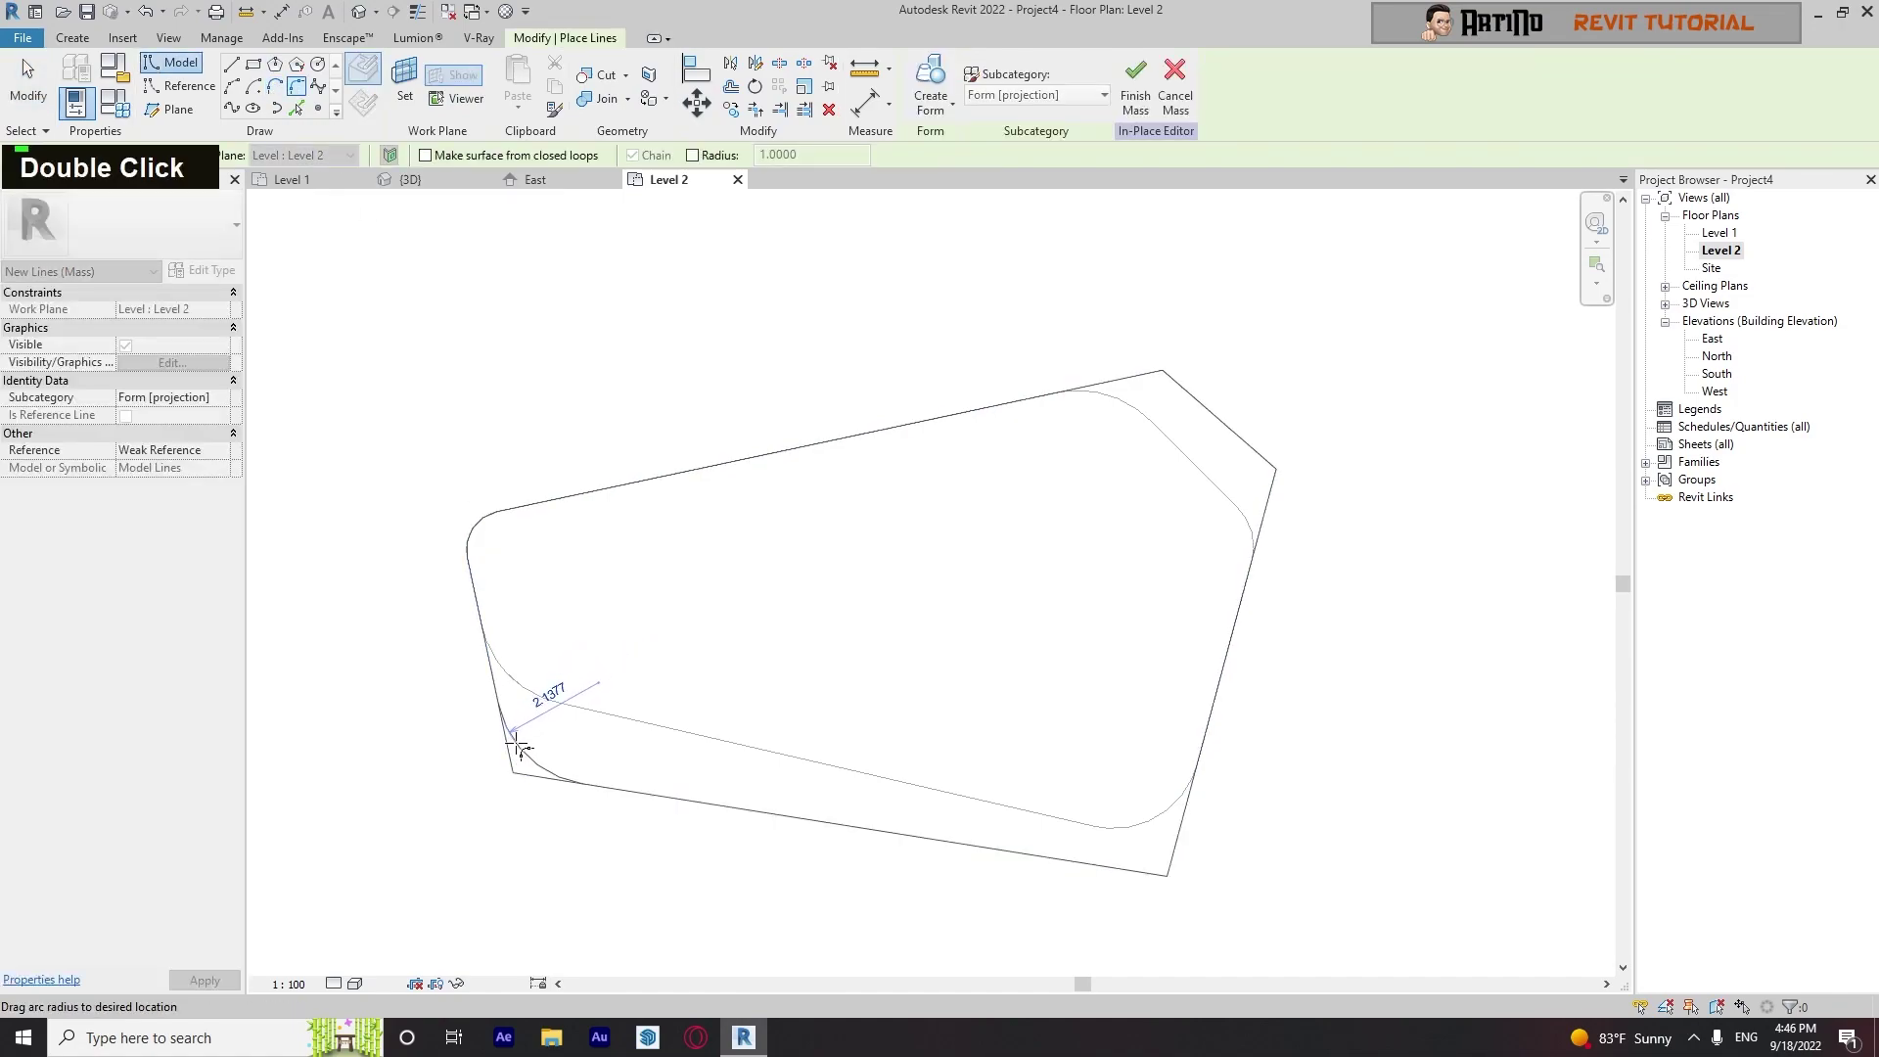
{"action": "double_click", "coordinate": [1164, 864]}
{"action": "left_click", "coordinate": [1150, 852]}
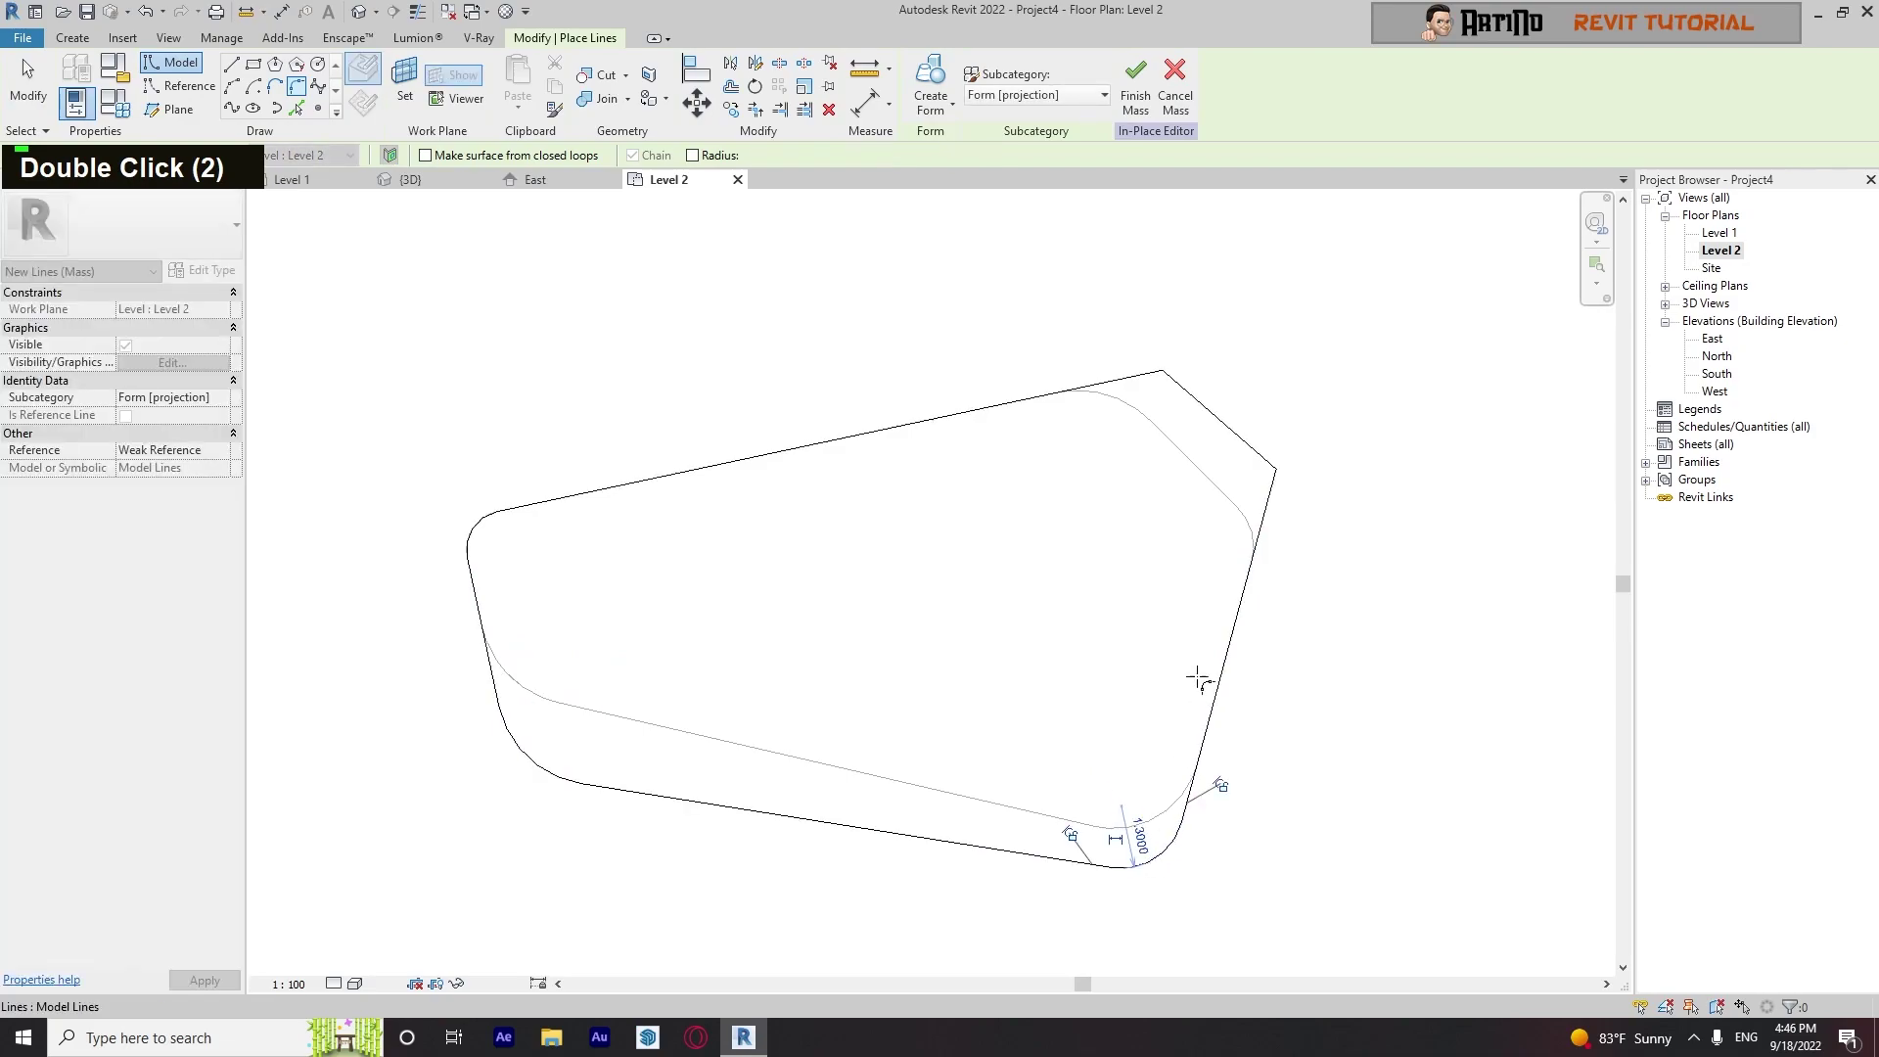
Fillet the outline's two upper-right corners, giving the topmost one a radius of 3.5 m
{"action": "double_click", "coordinate": [1262, 478]}
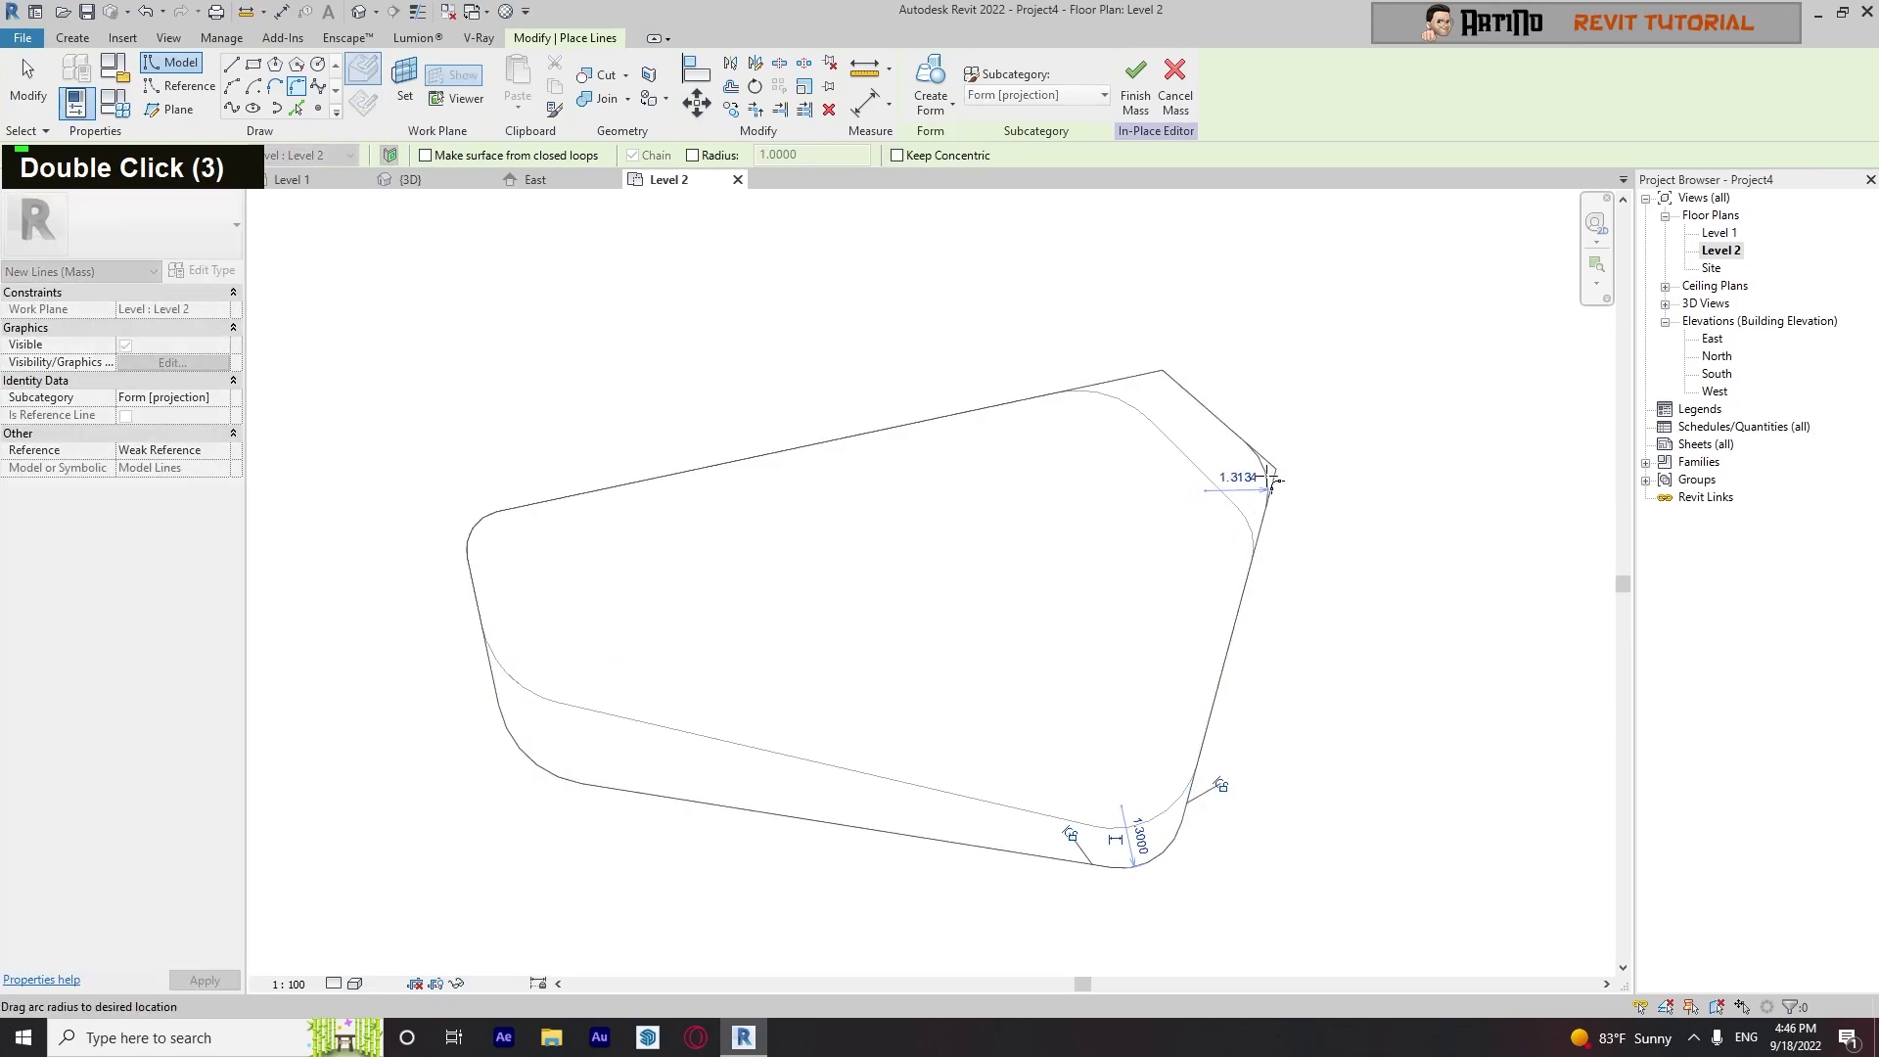
{"action": "left_click", "coordinate": [1209, 410]}
{"action": "left_click", "coordinate": [1142, 375]}
{"action": "left_click", "coordinate": [1161, 391]}
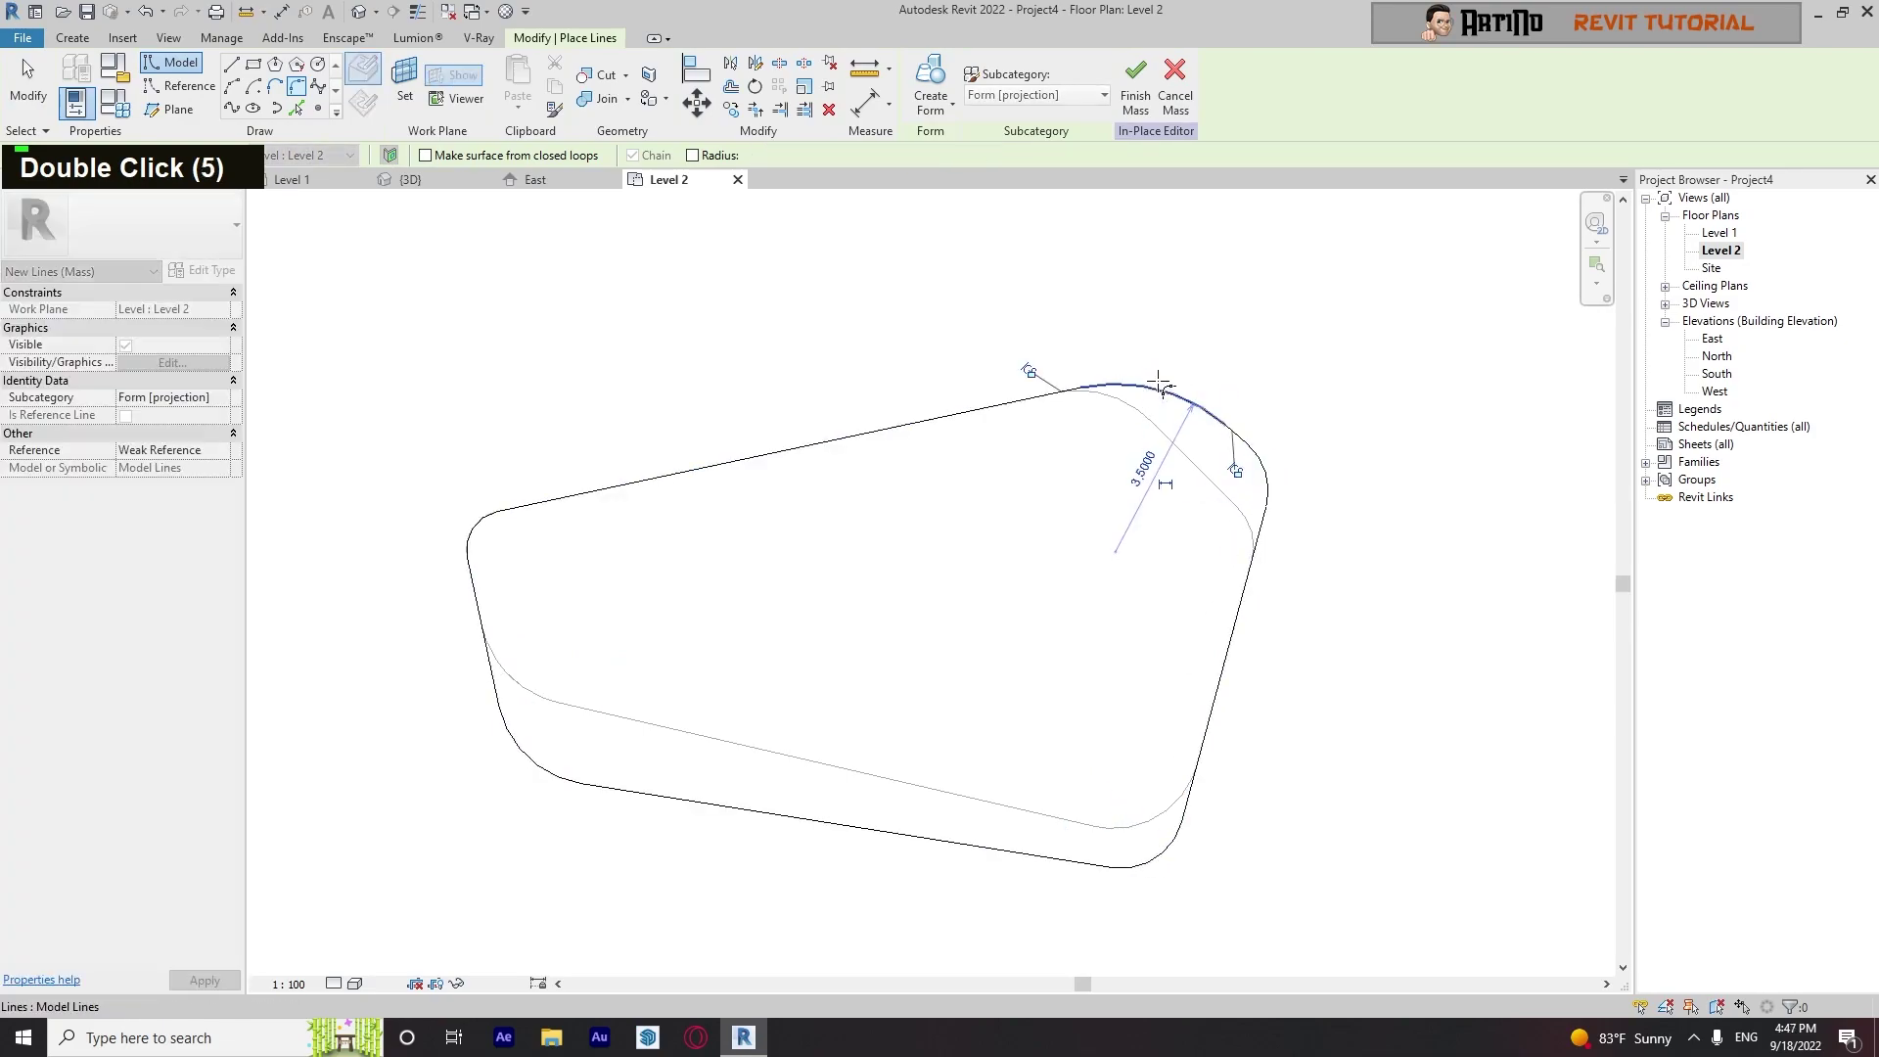
{"action": "key", "text": "Escape"}
{"action": "key", "text": "Escape"}
Finish the mass, open the default 3D view and reopen the mass for in-place editing
{"action": "scroll", "coordinate": [1162, 474], "scroll_direction": "down", "scroll_amount": 4}
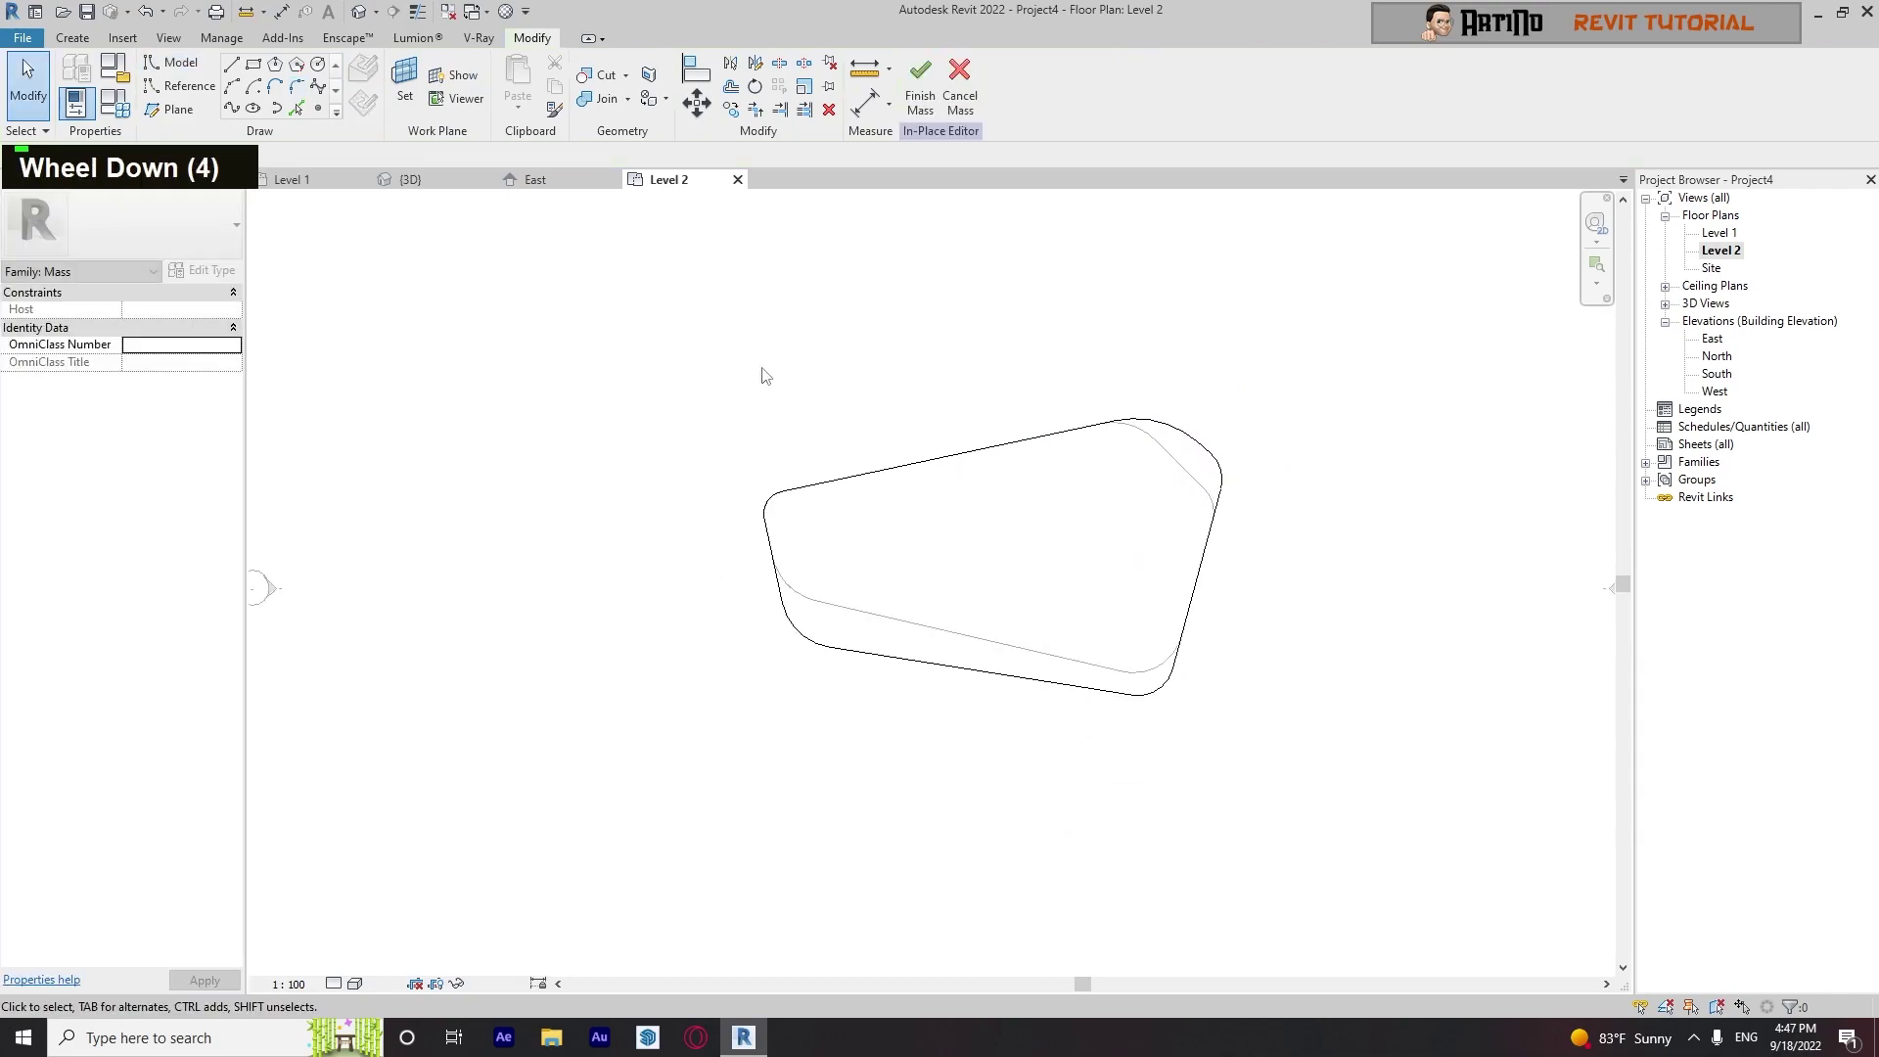
{"action": "left_click", "coordinate": [918, 100]}
{"action": "left_click", "coordinate": [361, 13]}
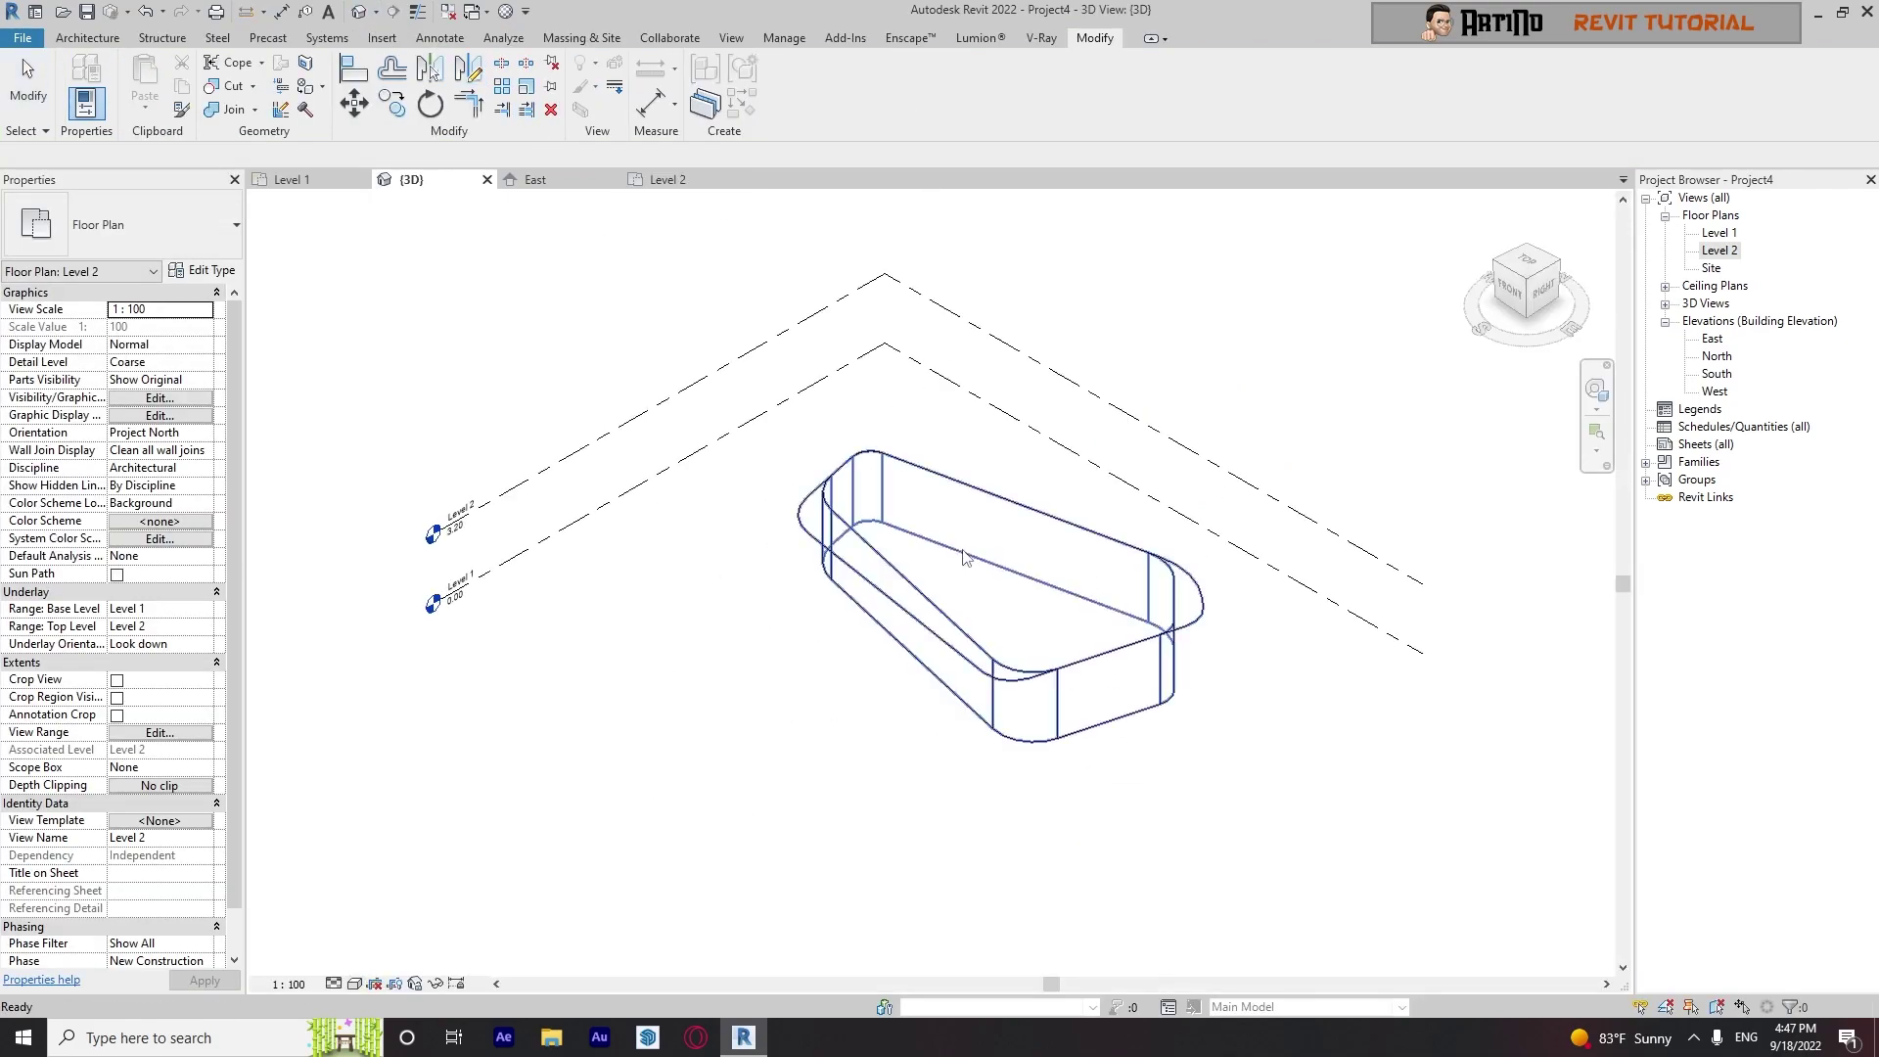
{"action": "left_click", "coordinate": [801, 530]}
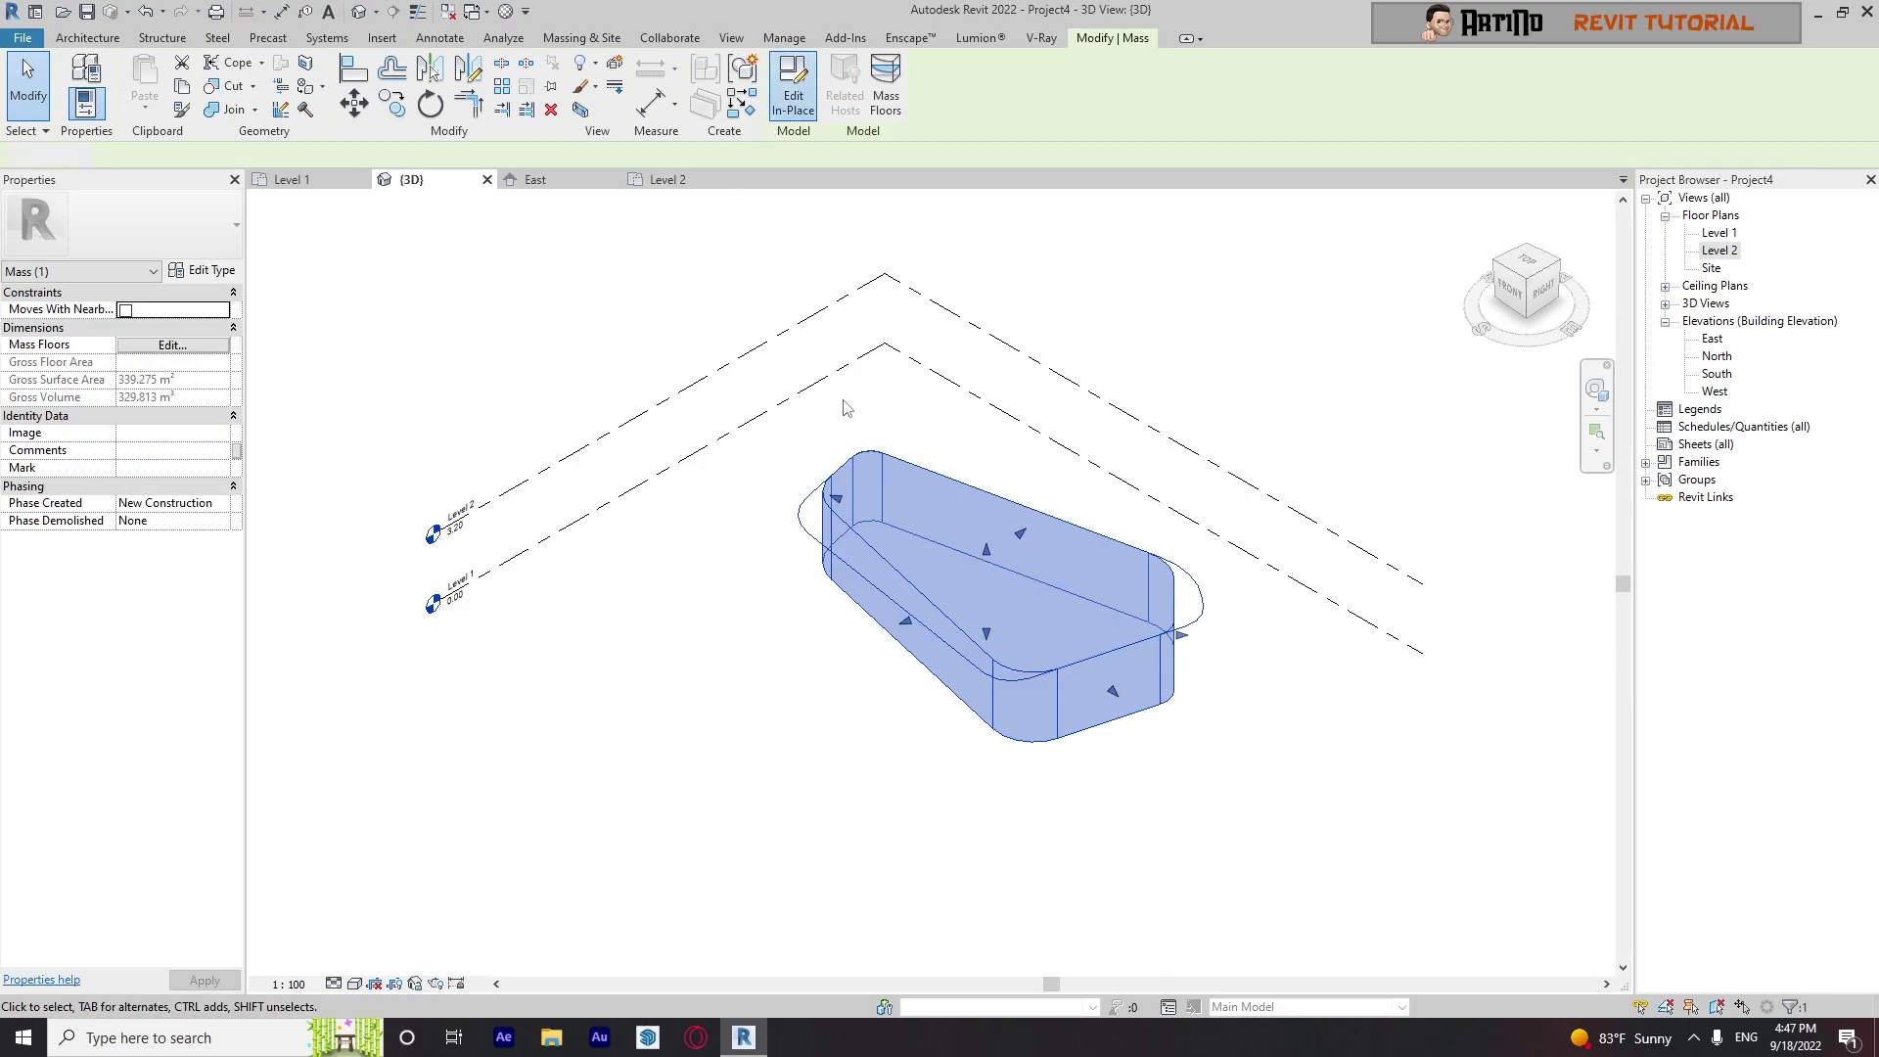
{"action": "left_click", "coordinate": [793, 95]}
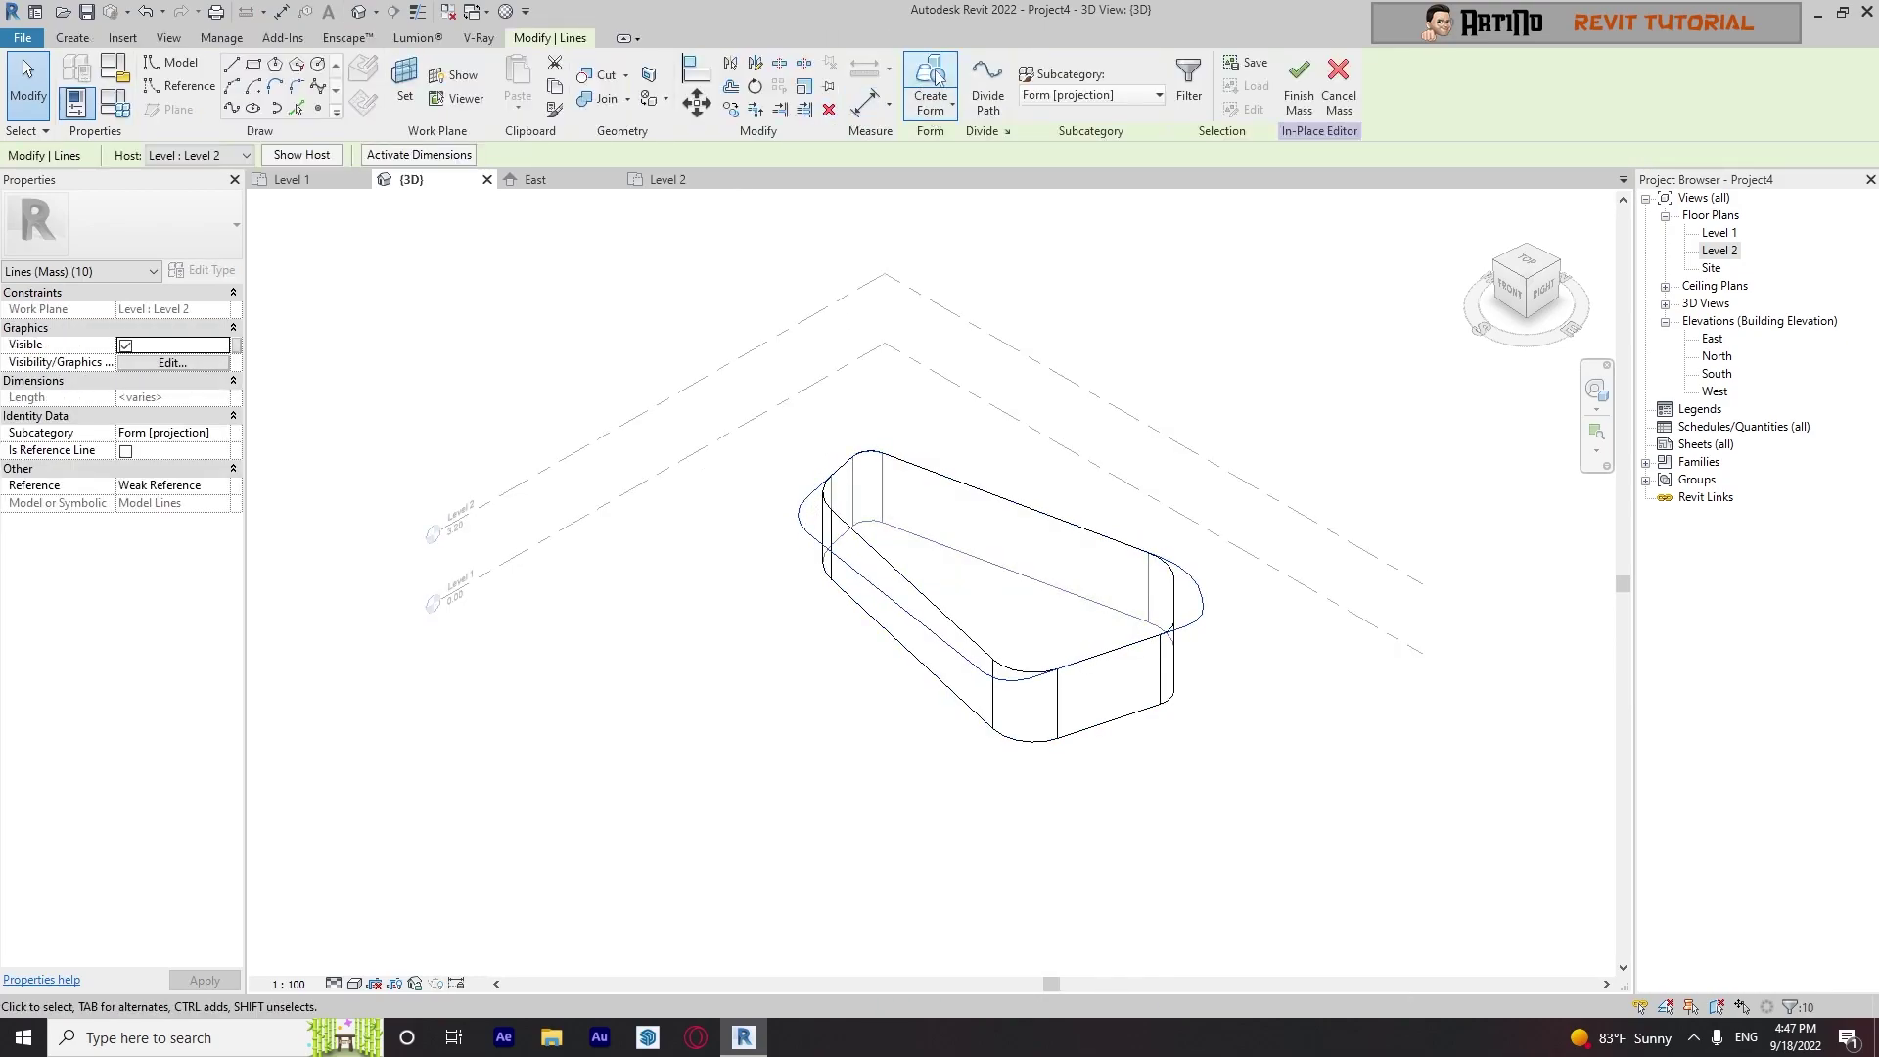
Create a solid form 3.2 m high from the rounded Level 2 outline and finish the in-place mass
{"action": "left_click", "coordinate": [932, 78]}
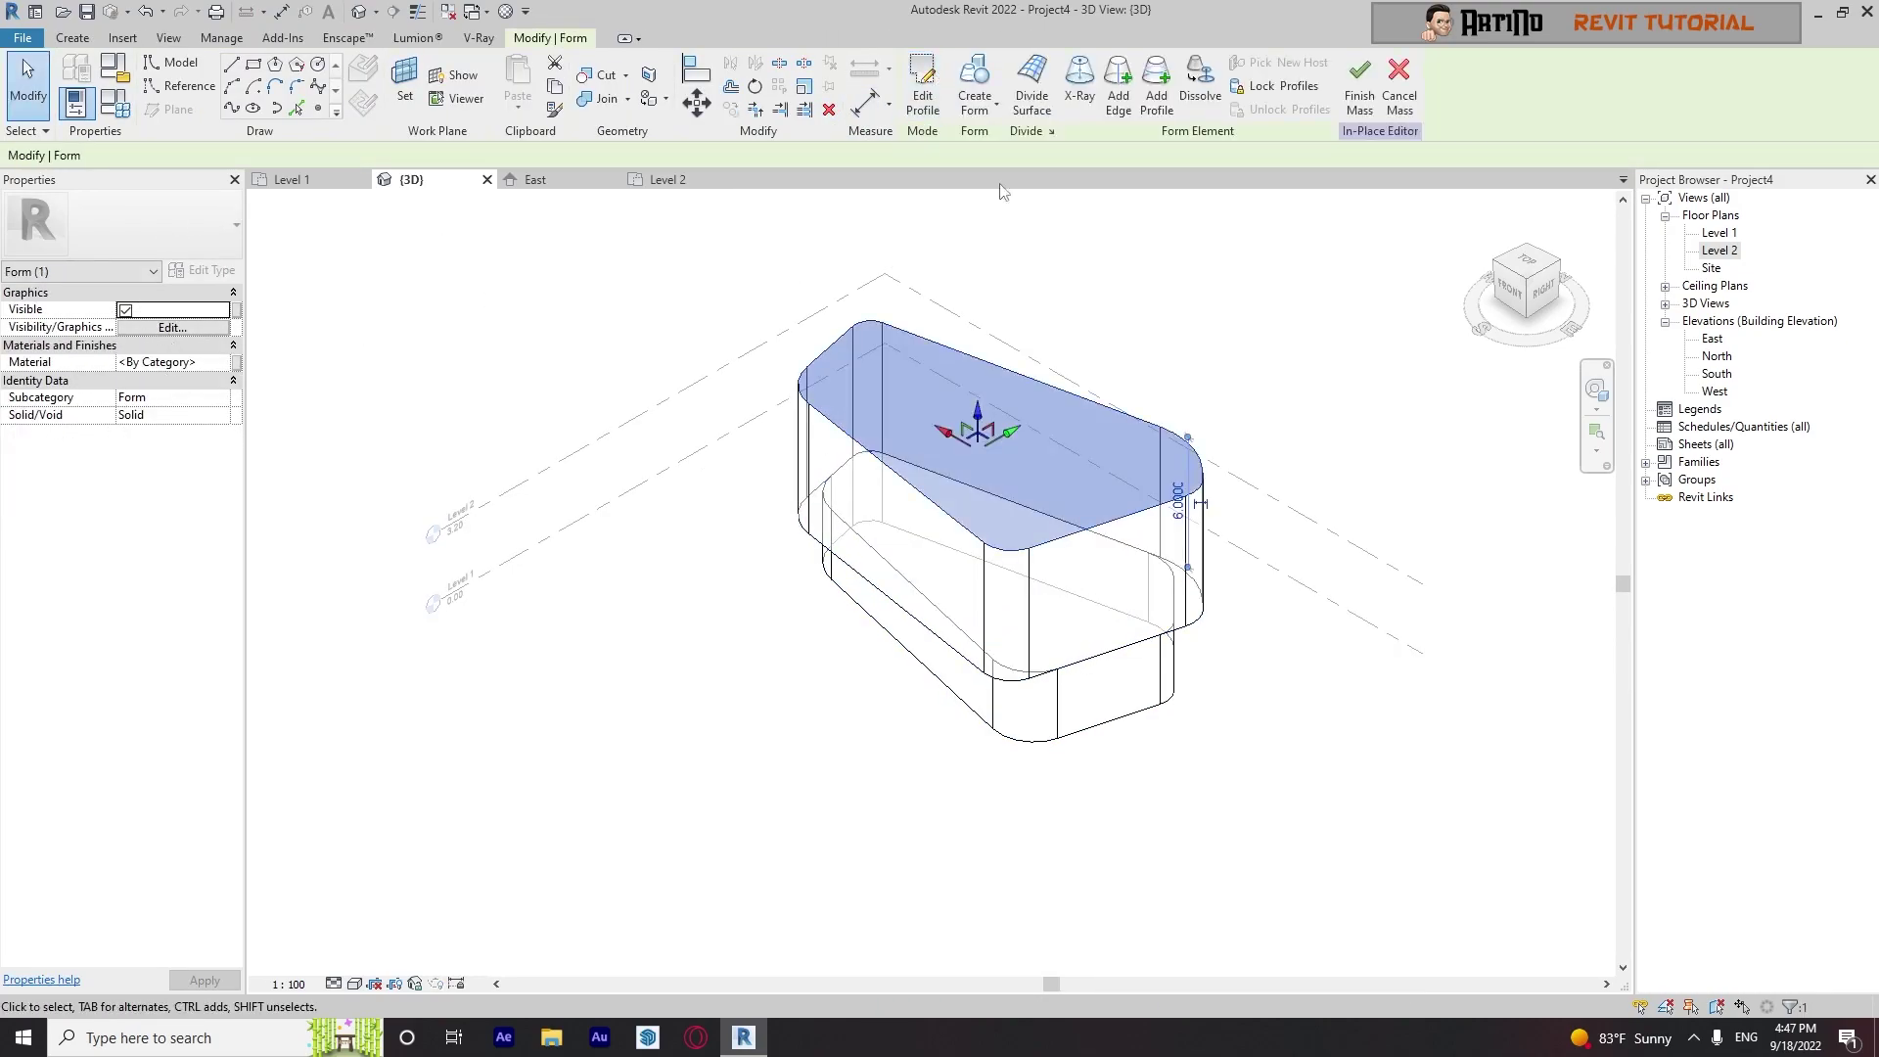
{"action": "type", "text": "3.2"}
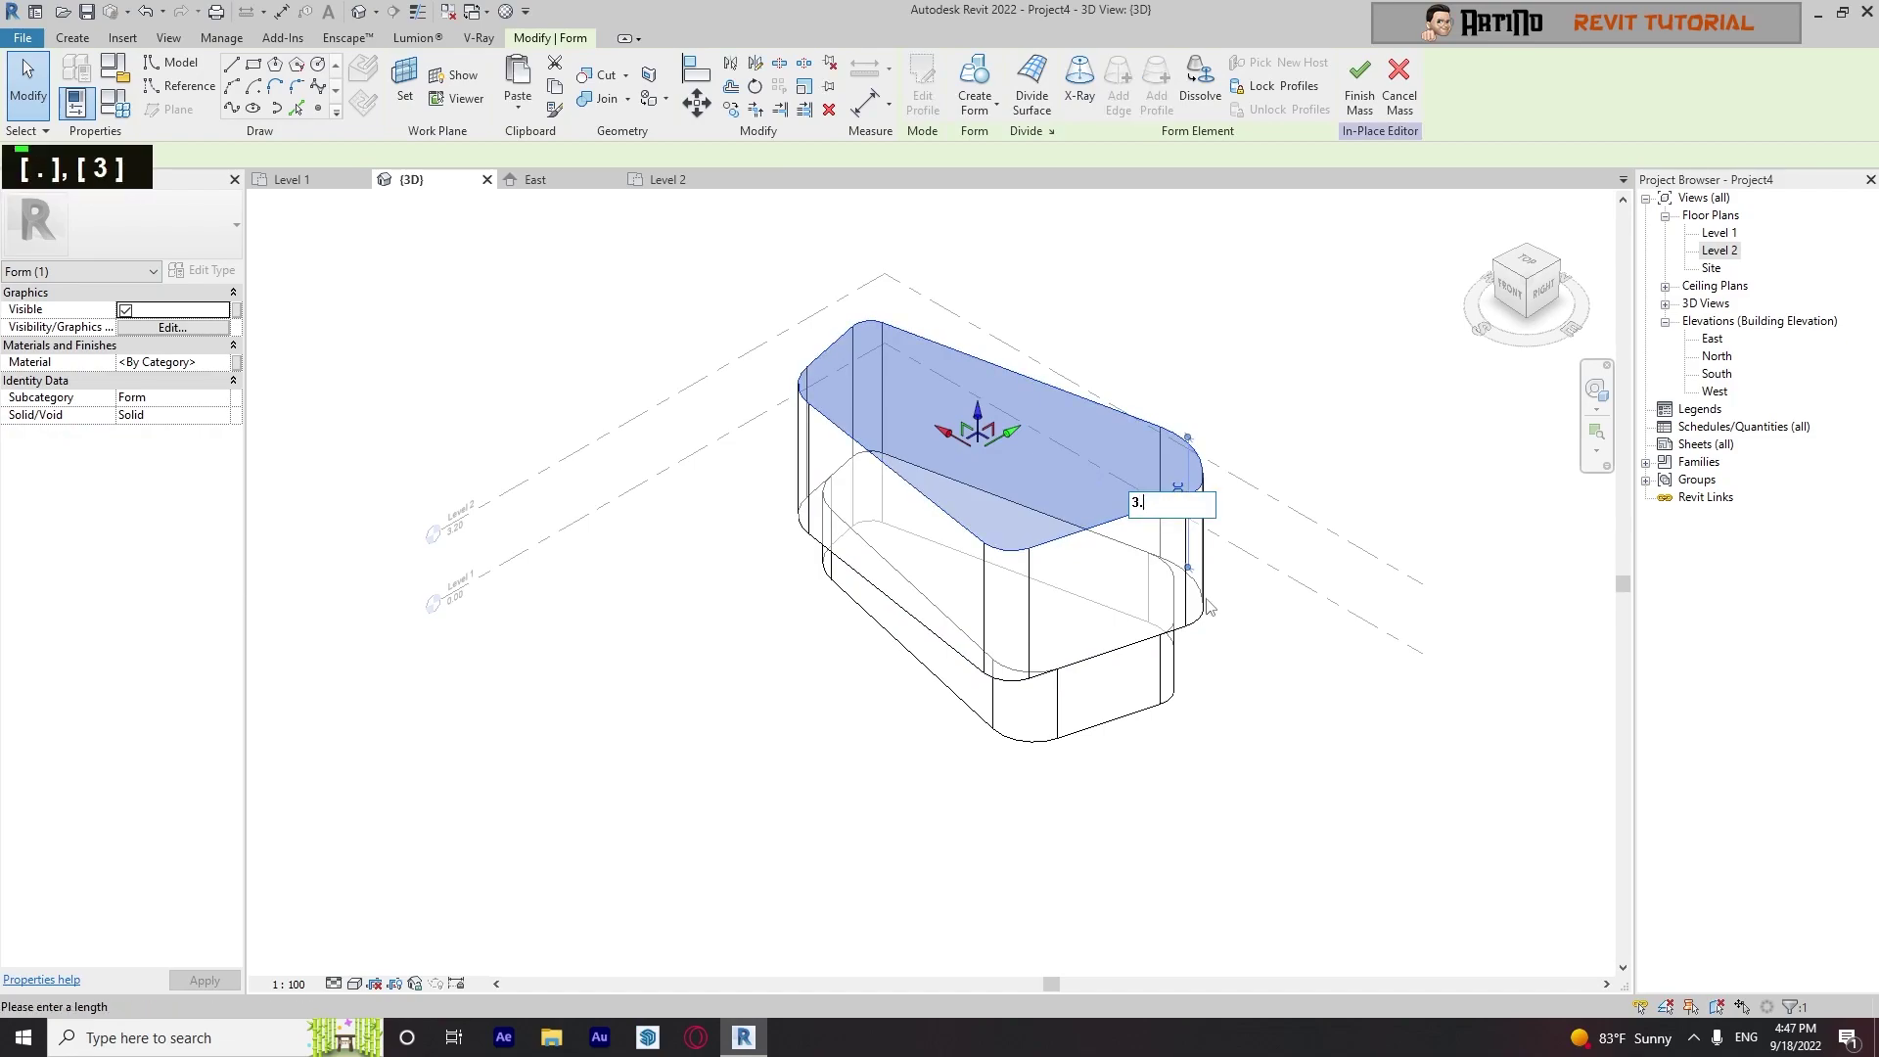
{"action": "key", "text": "Return"}
{"action": "left_click", "coordinate": [719, 802]}
{"action": "middle_click_drag", "start_coordinate": [720, 803], "coordinate": [747, 703], "text": "shift"}
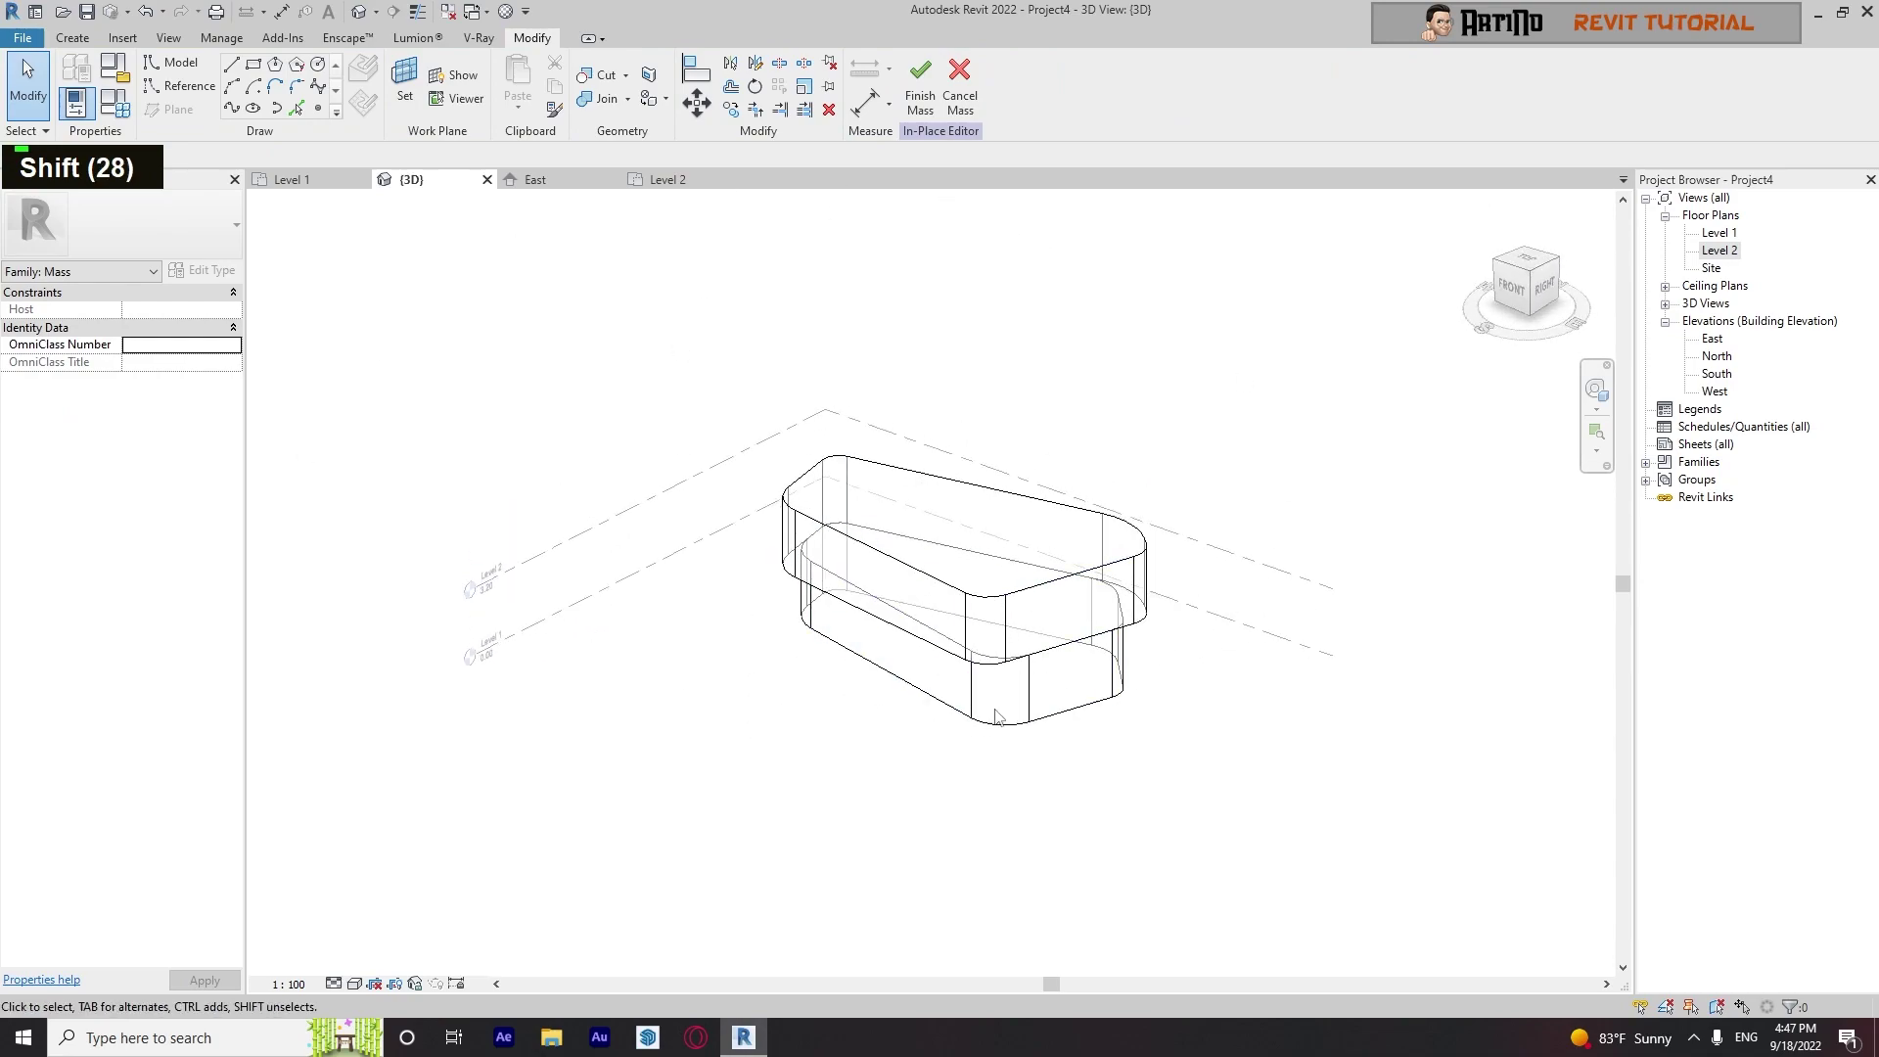
{"action": "left_click", "coordinate": [914, 75]}
{"action": "middle_click_drag", "start_coordinate": [840, 540], "coordinate": [871, 574], "text": "shift"}
Create Basic Wall Generic - 200mm walls by face on the straight and rounded side faces of the lower mass volume
{"action": "left_click", "coordinate": [592, 38]}
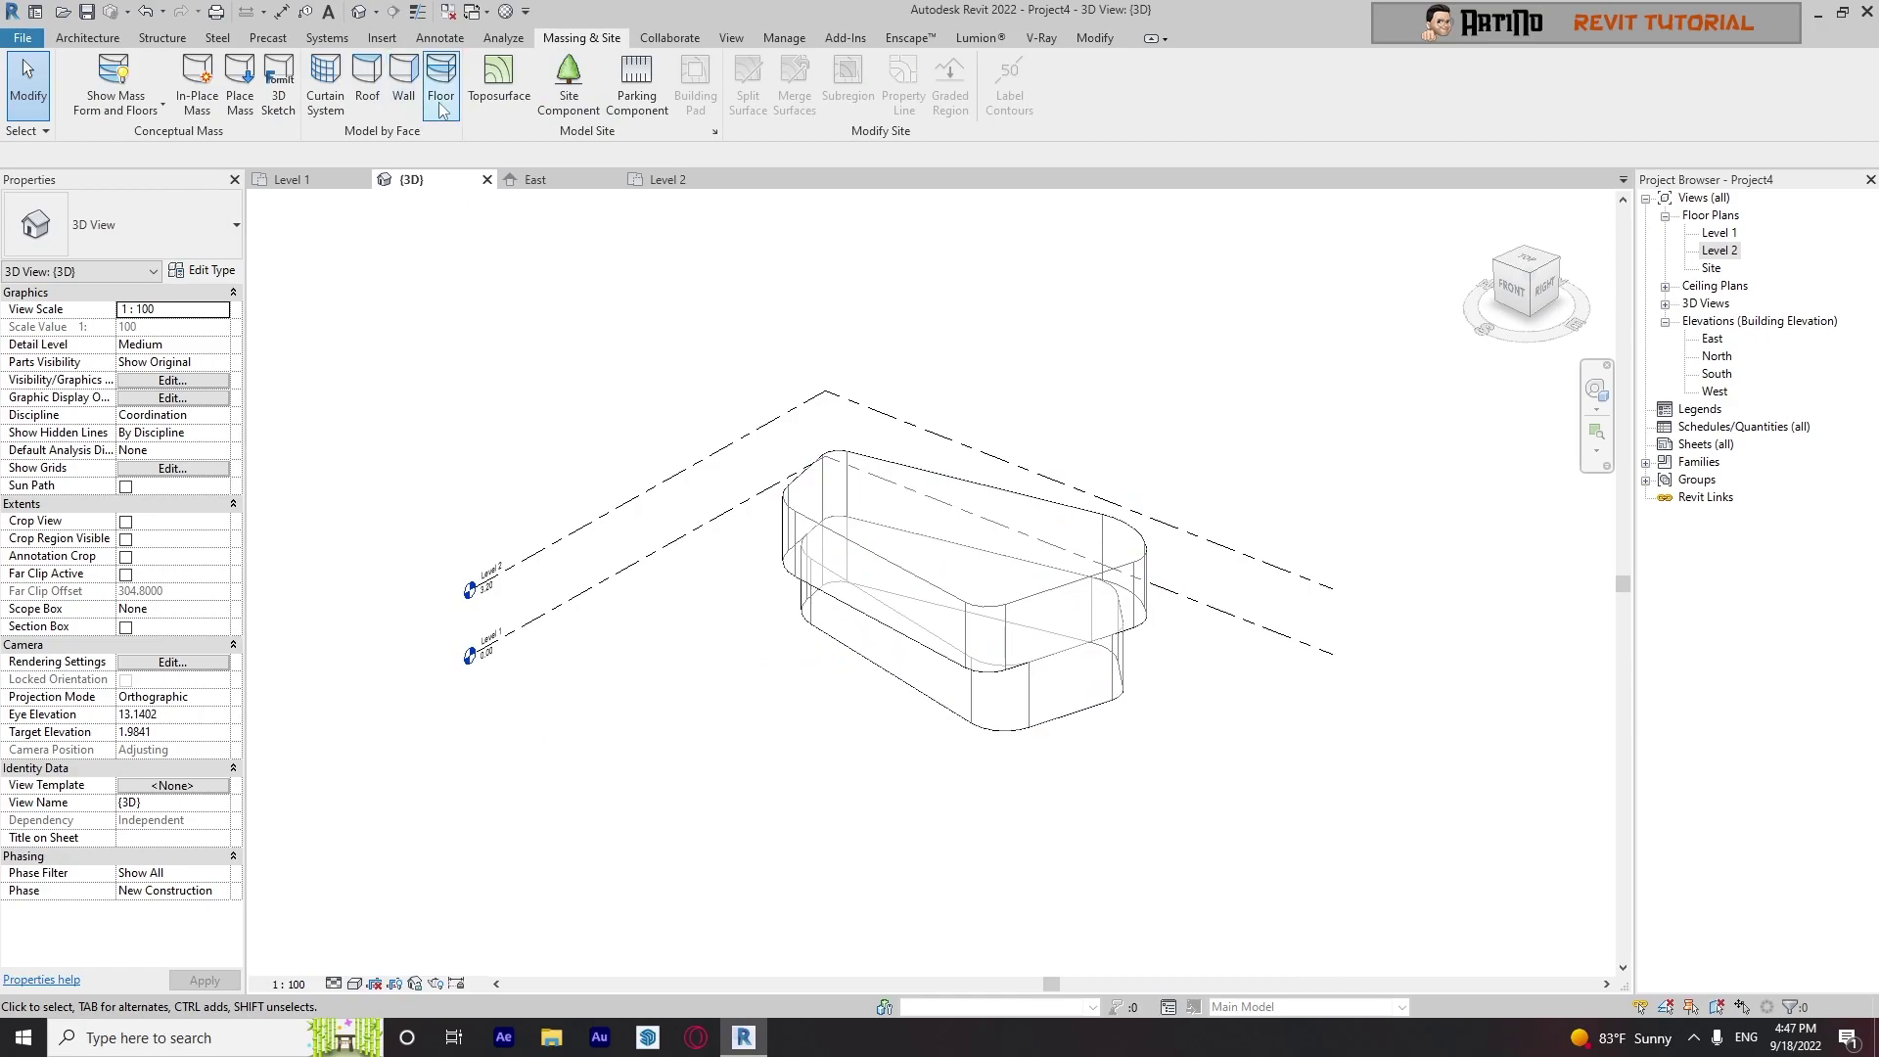
{"action": "left_click", "coordinate": [404, 98]}
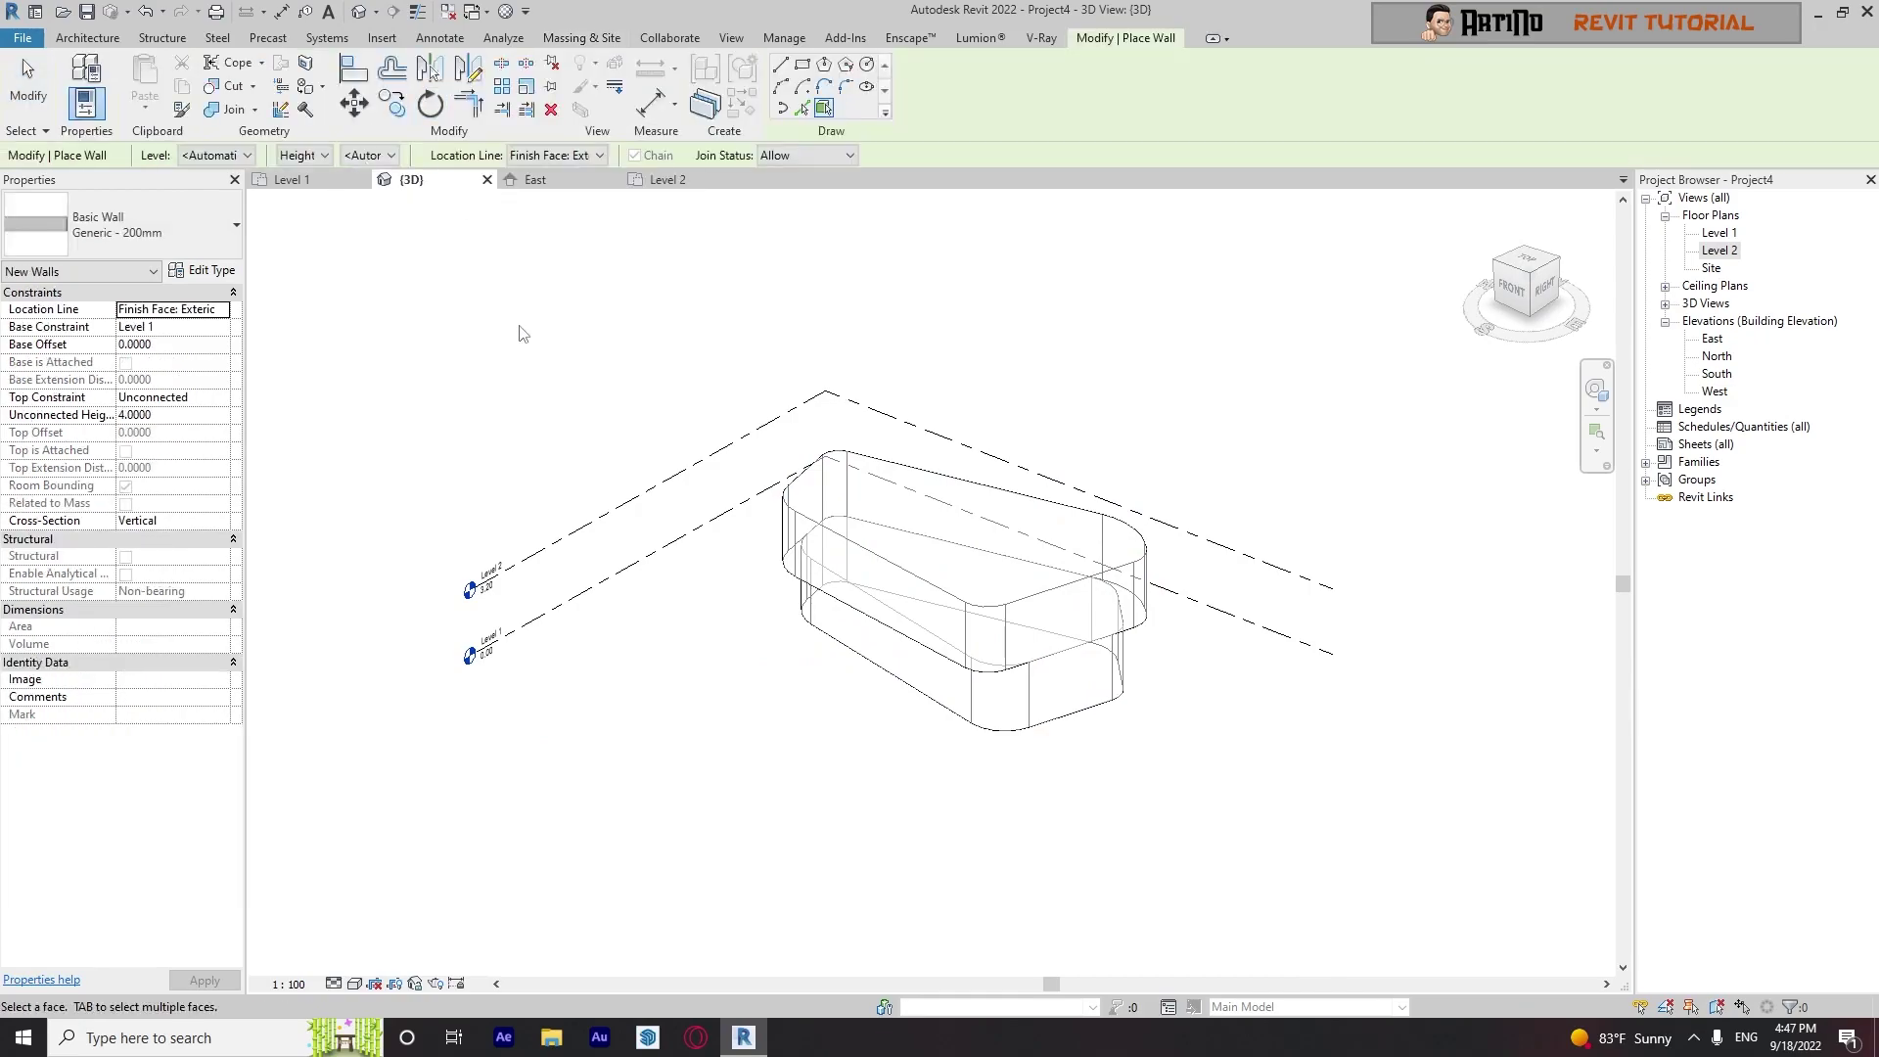
{"action": "scroll", "coordinate": [954, 646], "scroll_direction": "up", "scroll_amount": 1}
{"action": "scroll", "coordinate": [954, 646], "scroll_direction": "up", "scroll_amount": 4}
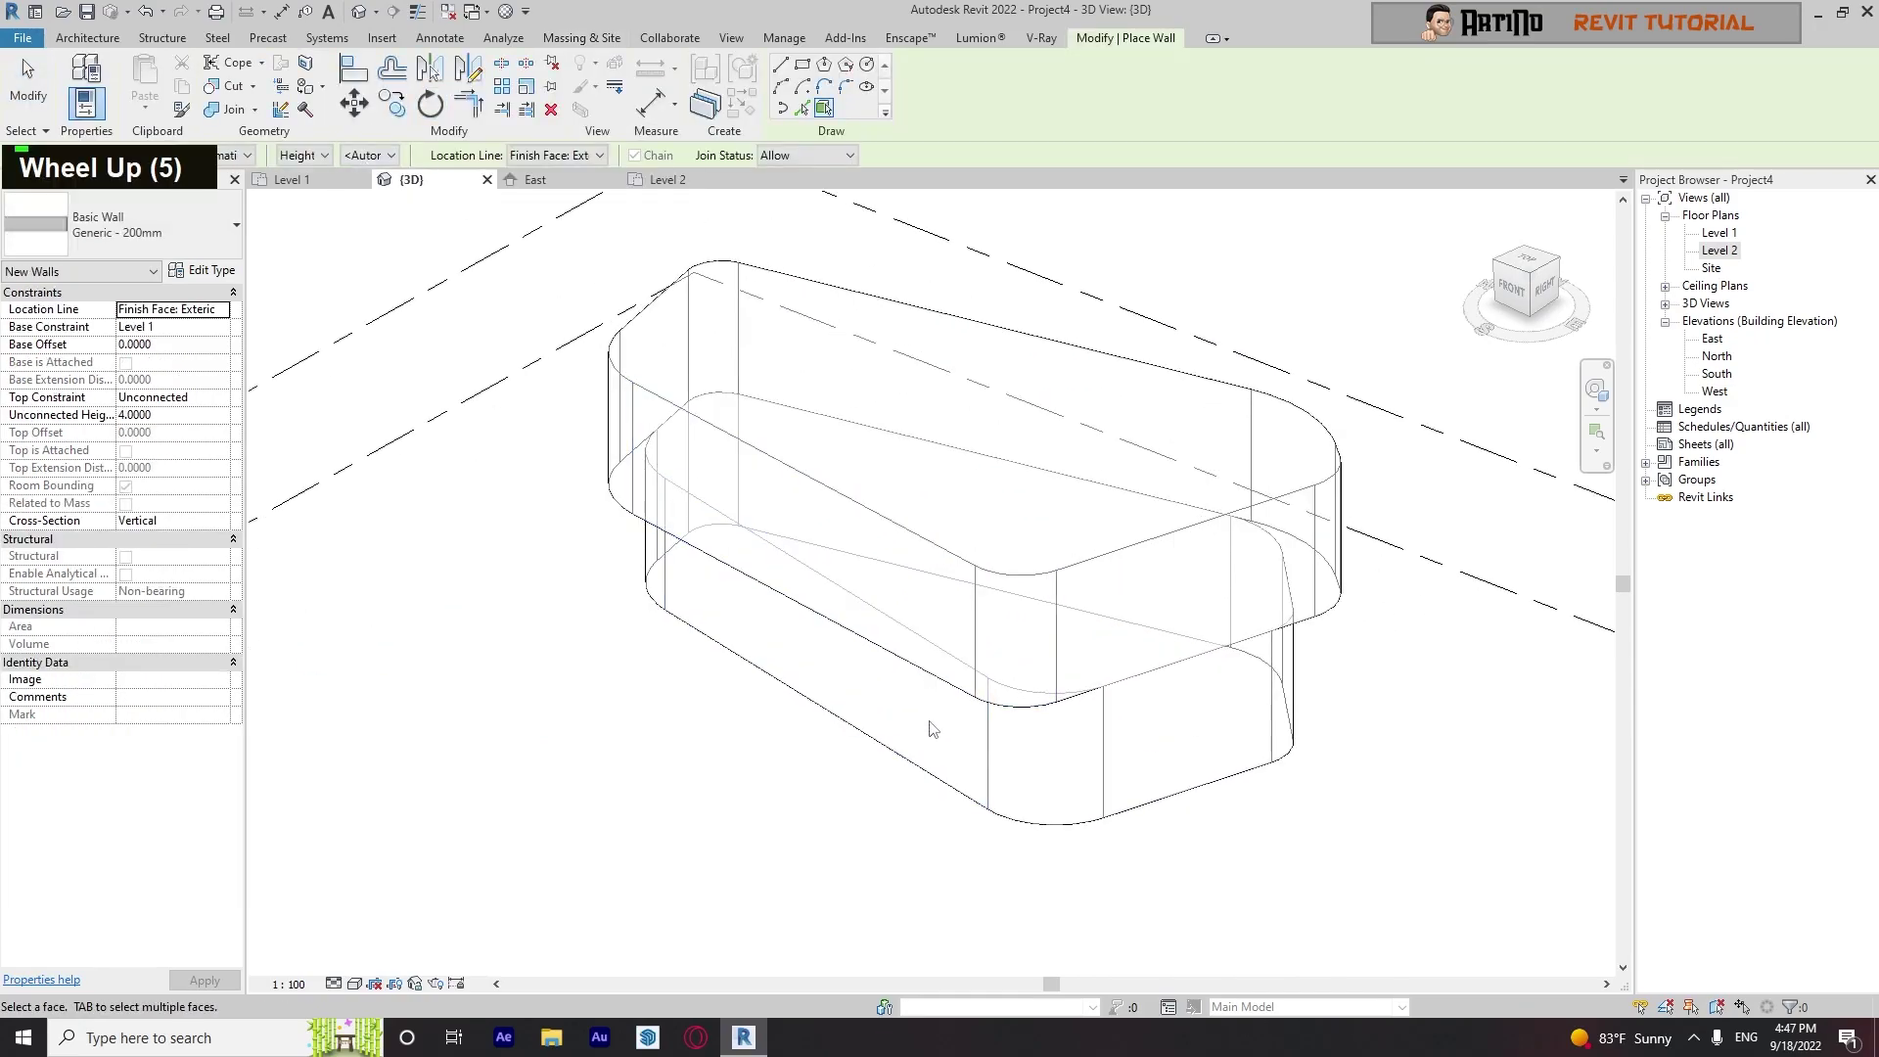
{"action": "left_click", "coordinate": [935, 780]}
{"action": "middle_click_drag", "start_coordinate": [747, 789], "coordinate": [734, 637]}
{"action": "left_click", "coordinate": [1090, 669]}
{"action": "middle_click_drag", "start_coordinate": [1024, 795], "coordinate": [572, 577], "text": "shift"}
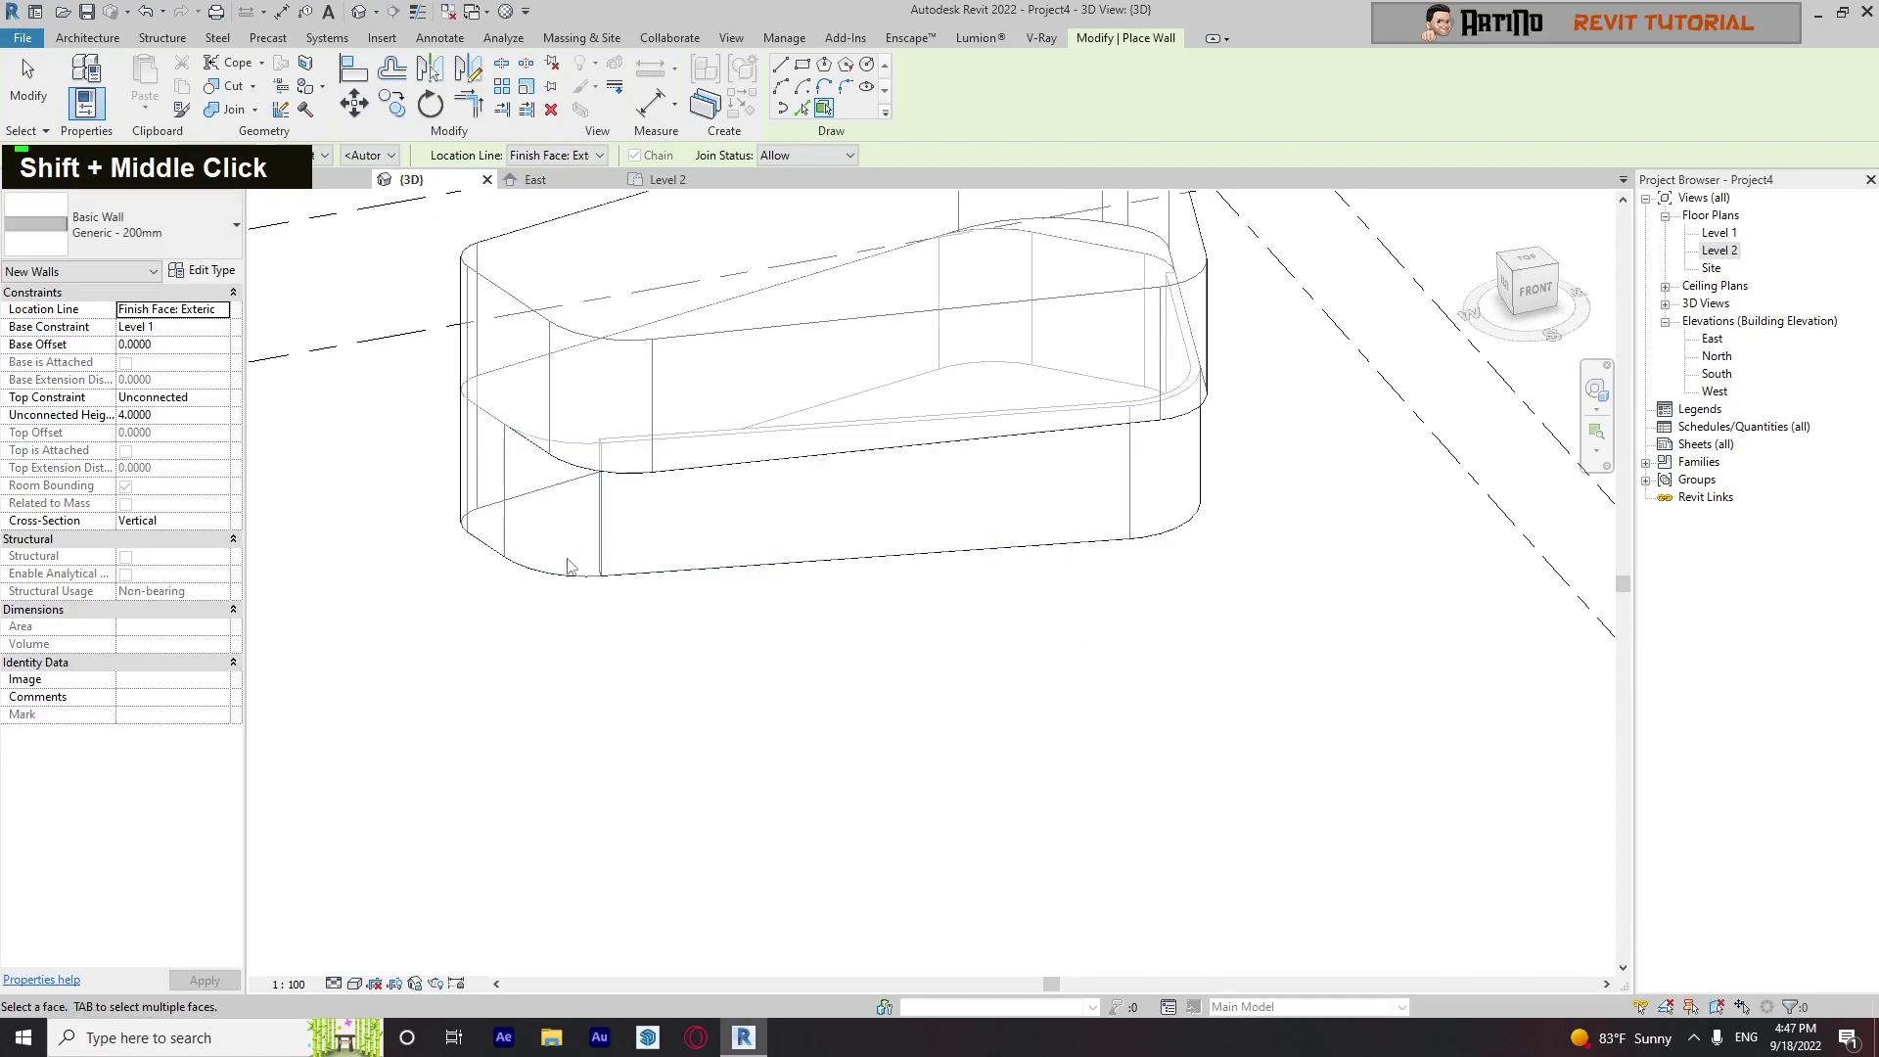
{"action": "middle_click_drag", "start_coordinate": [587, 641], "coordinate": [1018, 572], "text": "shift"}
{"action": "middle_click_drag", "start_coordinate": [940, 622], "coordinate": [849, 715], "text": "shift"}
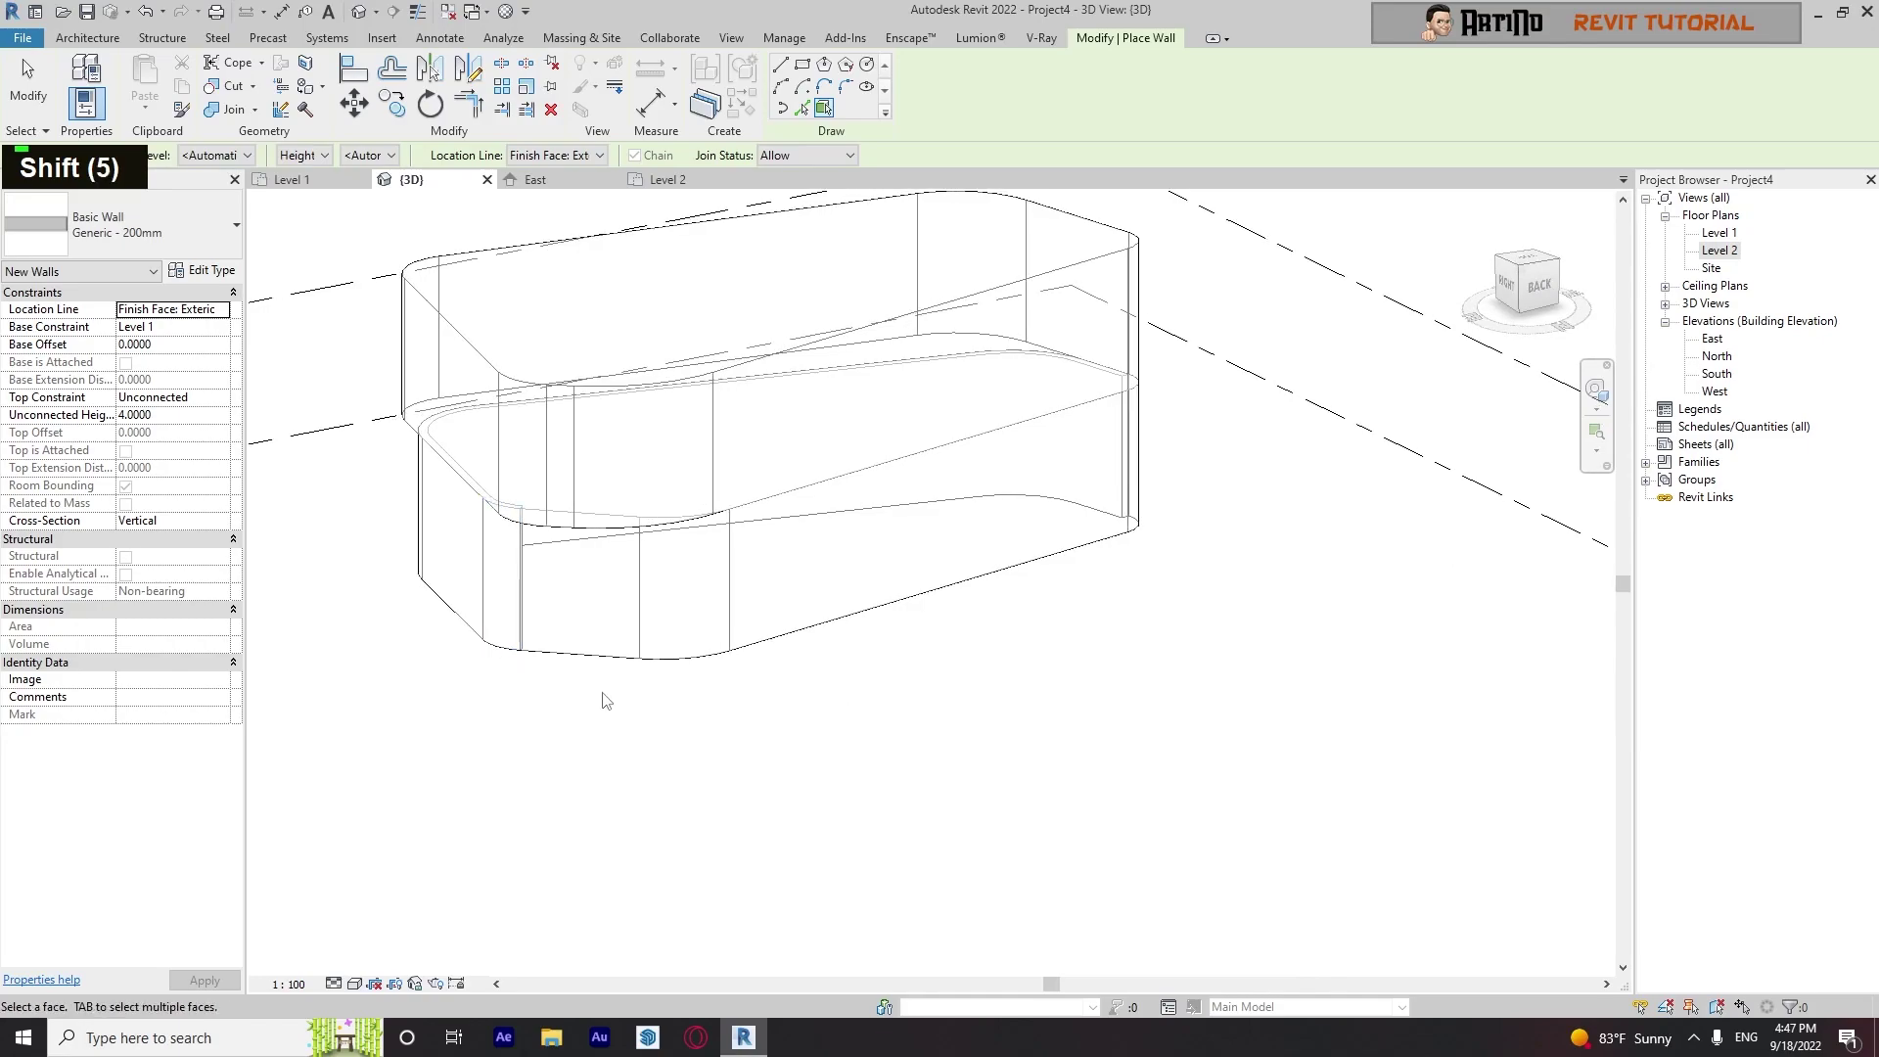
{"action": "middle_click_drag", "start_coordinate": [872, 766], "coordinate": [780, 780], "text": "shift"}
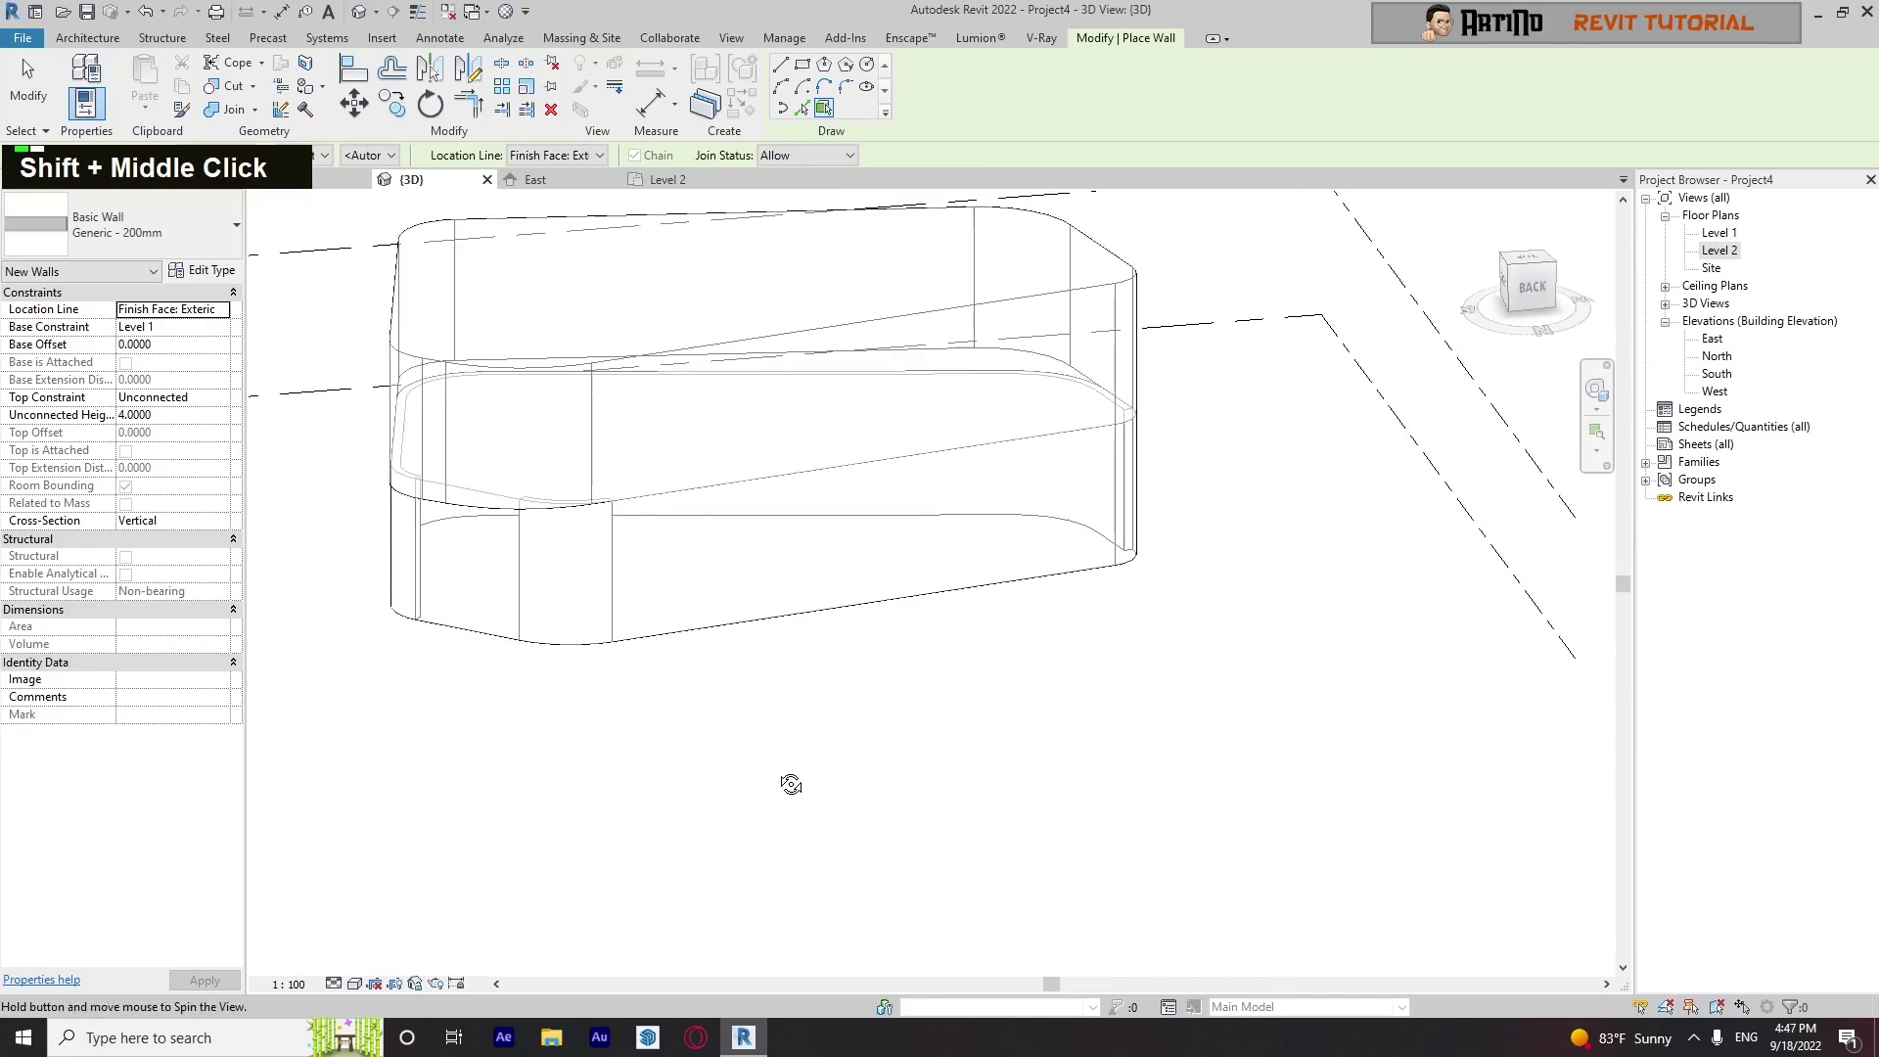
Create Curtain Wall Storefront walls by face on the lower mass volume's long back face and its short adjoining face
{"action": "left_click", "coordinate": [147, 227]}
{"action": "scroll", "coordinate": [98, 568], "scroll_direction": "down", "scroll_amount": 9}
{"action": "left_click", "coordinate": [102, 697]}
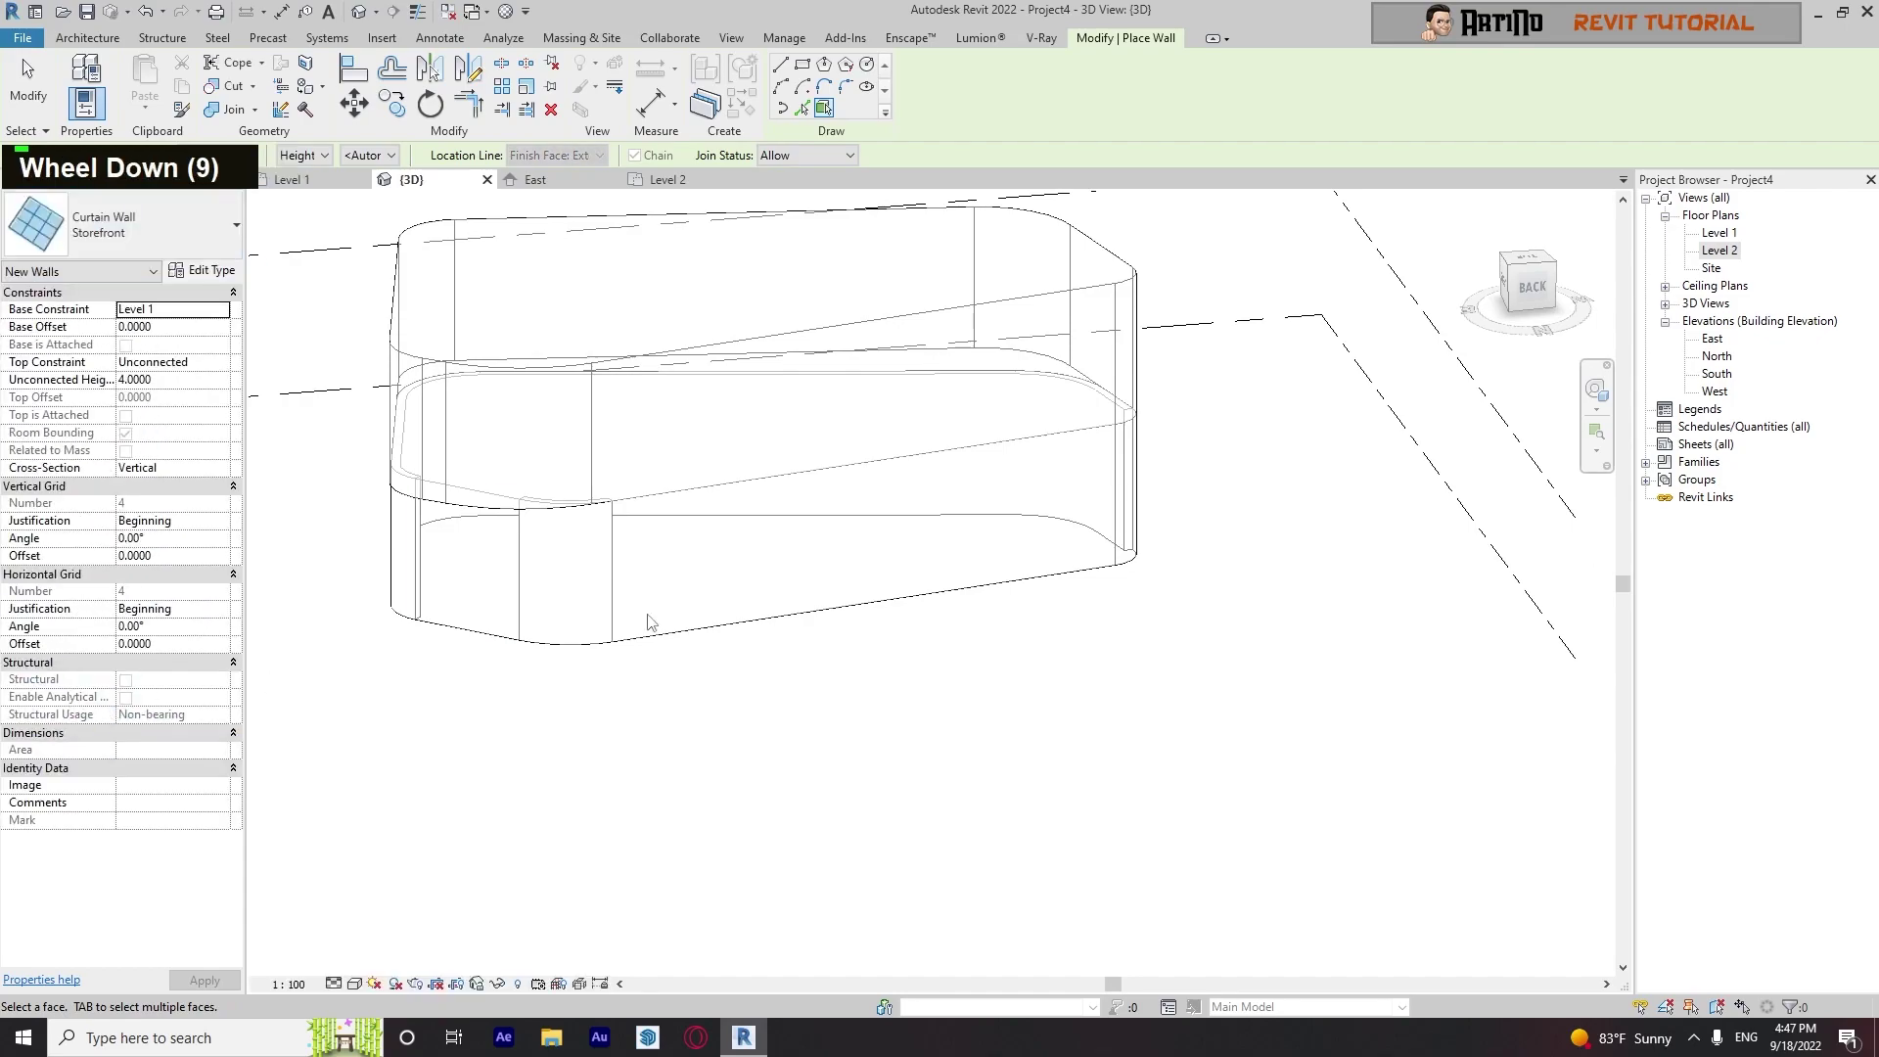
{"action": "left_click", "coordinate": [674, 637]}
{"action": "middle_click_drag", "start_coordinate": [583, 740], "coordinate": [500, 760], "text": "shift"}
{"action": "scroll", "coordinate": [790, 685], "scroll_direction": "up", "scroll_amount": 6}
{"action": "middle_click_drag", "start_coordinate": [791, 684], "coordinate": [960, 738], "text": "shift"}
{"action": "scroll", "coordinate": [923, 602], "scroll_direction": "down", "scroll_amount": 4}
{"action": "scroll", "coordinate": [923, 602], "scroll_direction": "down", "scroll_amount": 2}
{"action": "middle_click_drag", "start_coordinate": [923, 602], "coordinate": [773, 498], "text": "shift"}
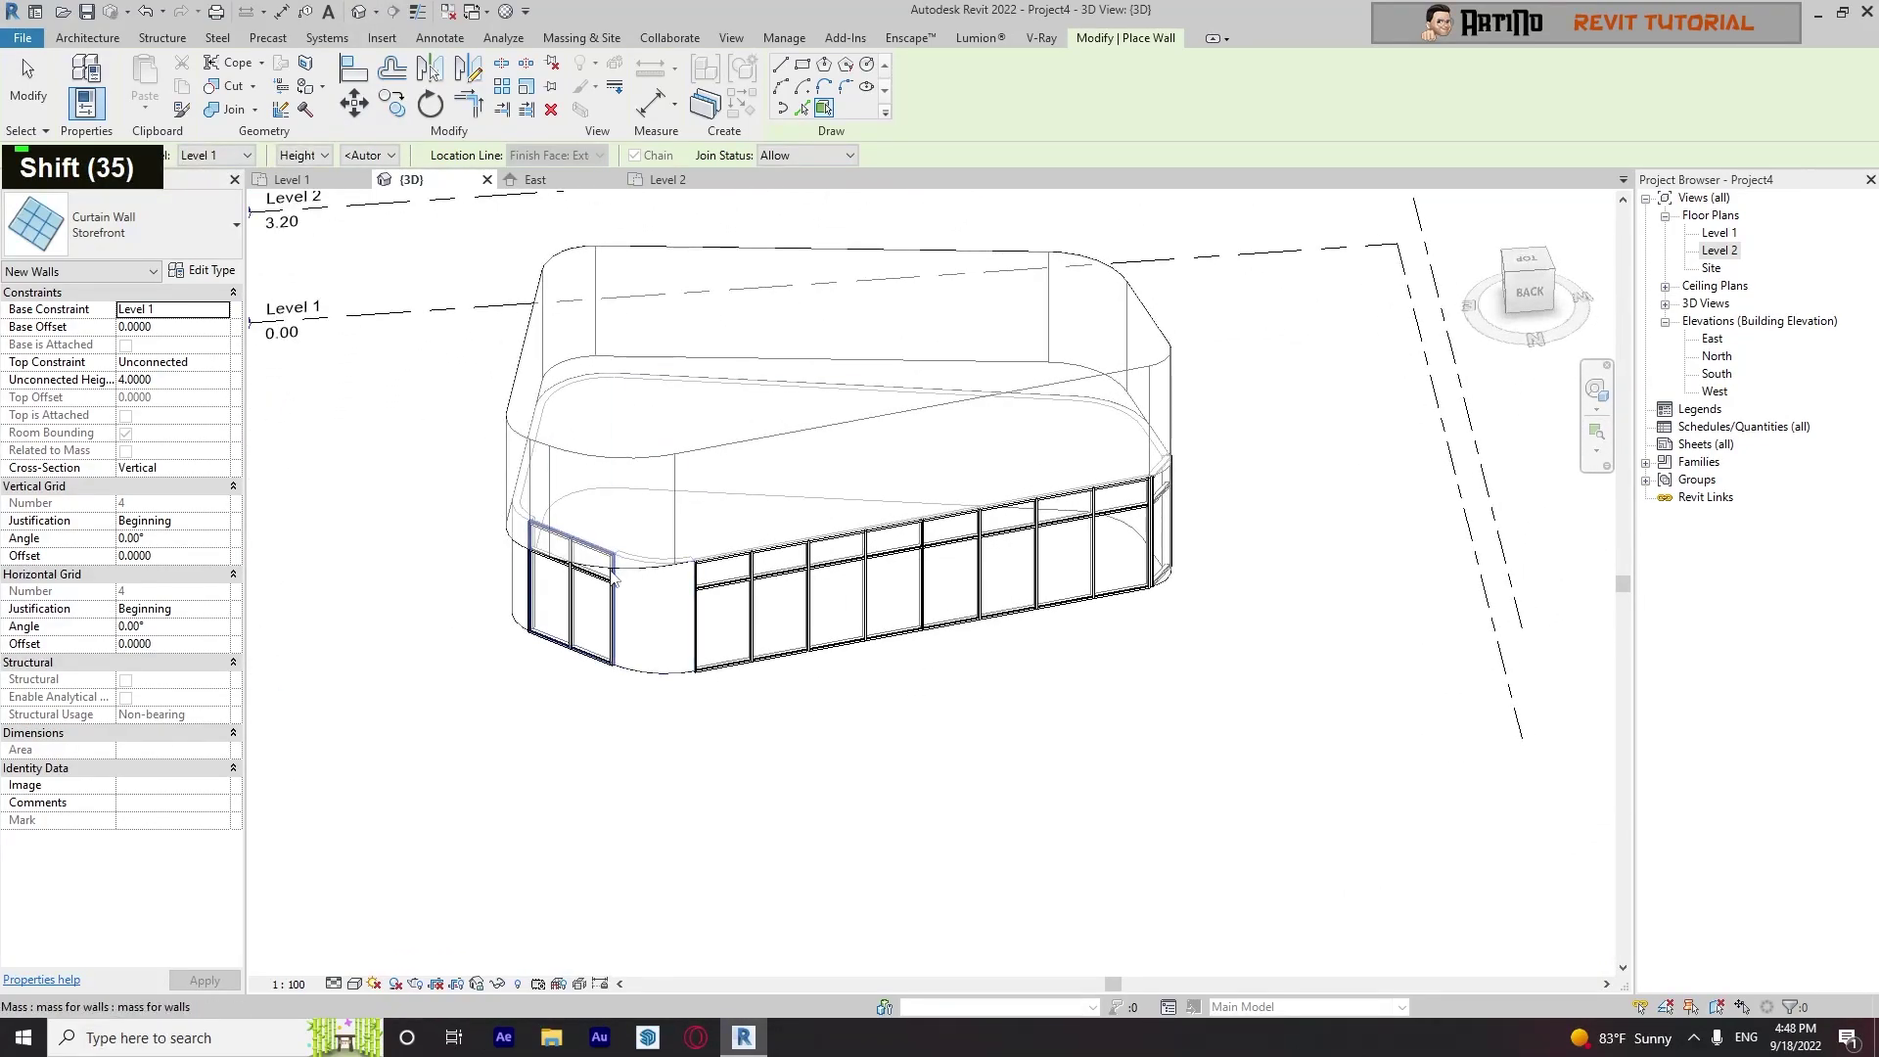
Create Curtain Wall Storefront walls by face on the upper mass volume's rounded back corner and its long side faces
{"action": "scroll", "coordinate": [620, 575], "scroll_direction": "up", "scroll_amount": 6}
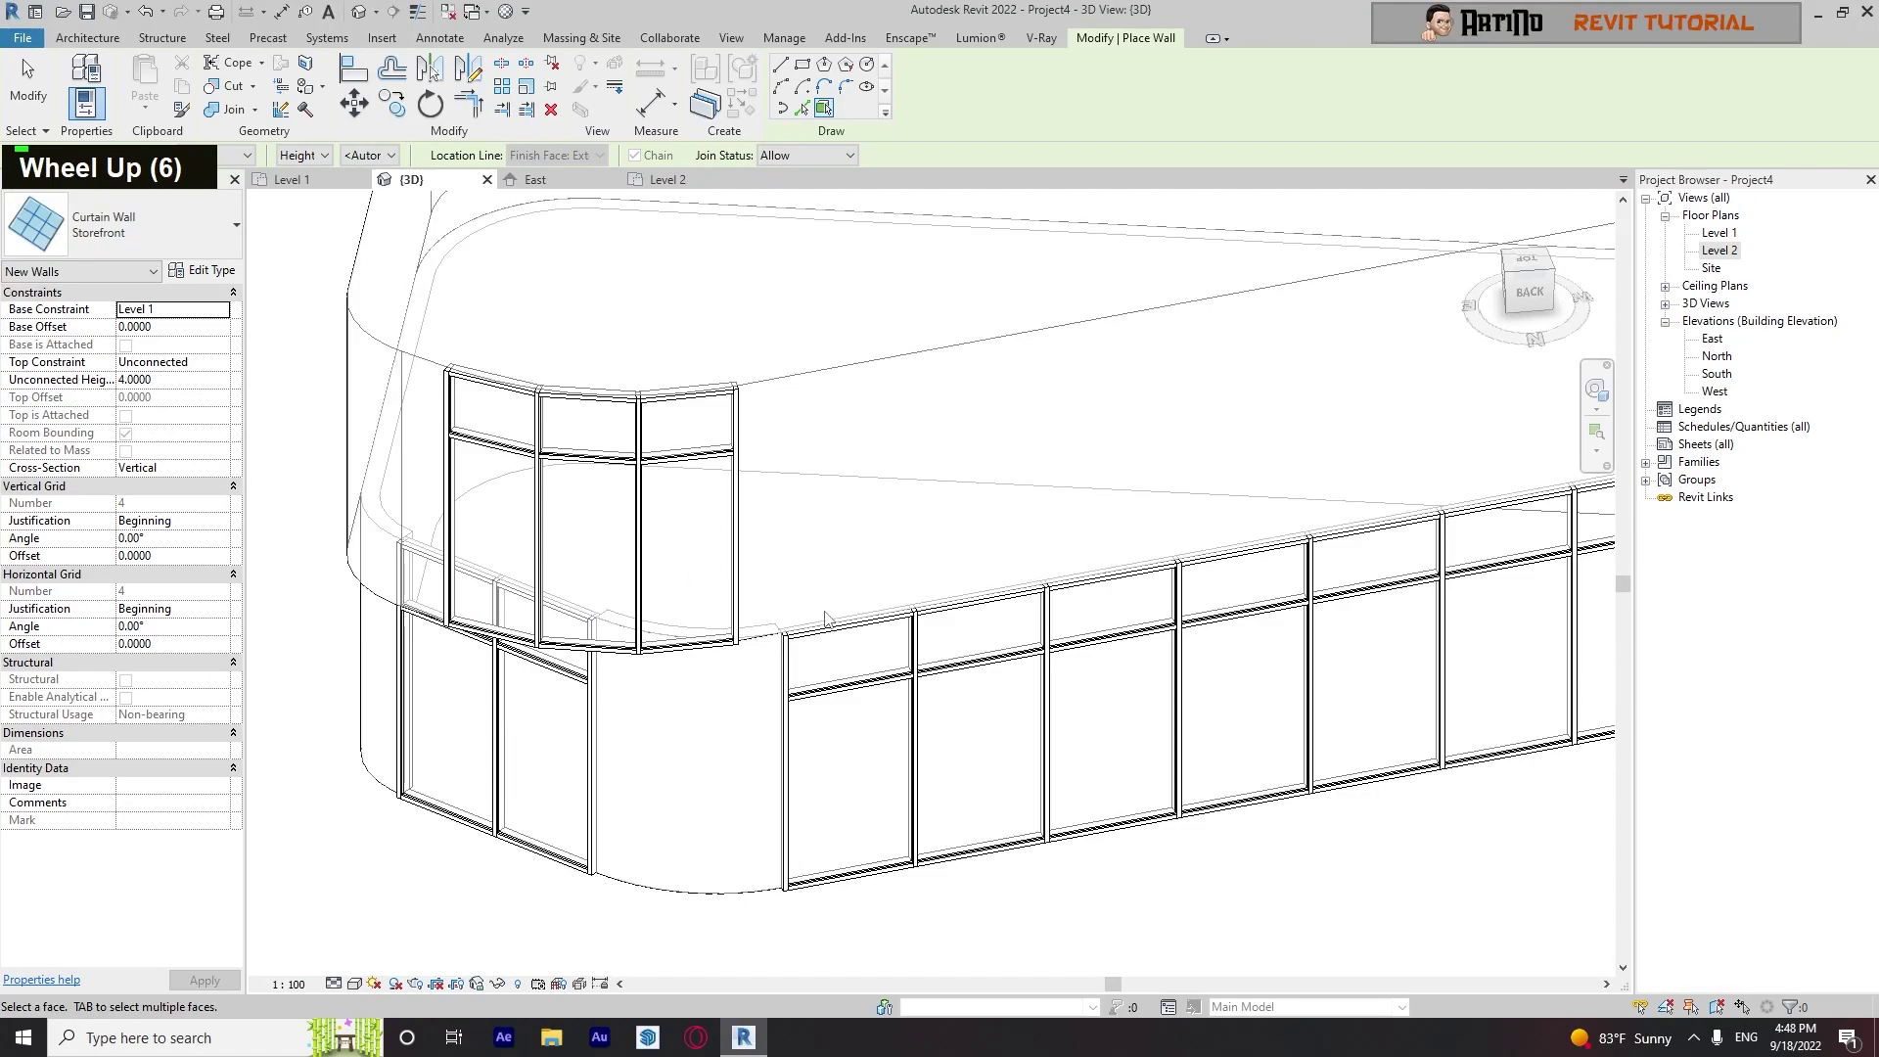
{"action": "scroll", "coordinate": [827, 621], "scroll_direction": "down", "scroll_amount": 3}
{"action": "middle_click_drag", "start_coordinate": [1214, 680], "coordinate": [810, 668], "text": "shift"}
{"action": "middle_click_drag", "start_coordinate": [923, 724], "coordinate": [773, 627], "text": "shift"}
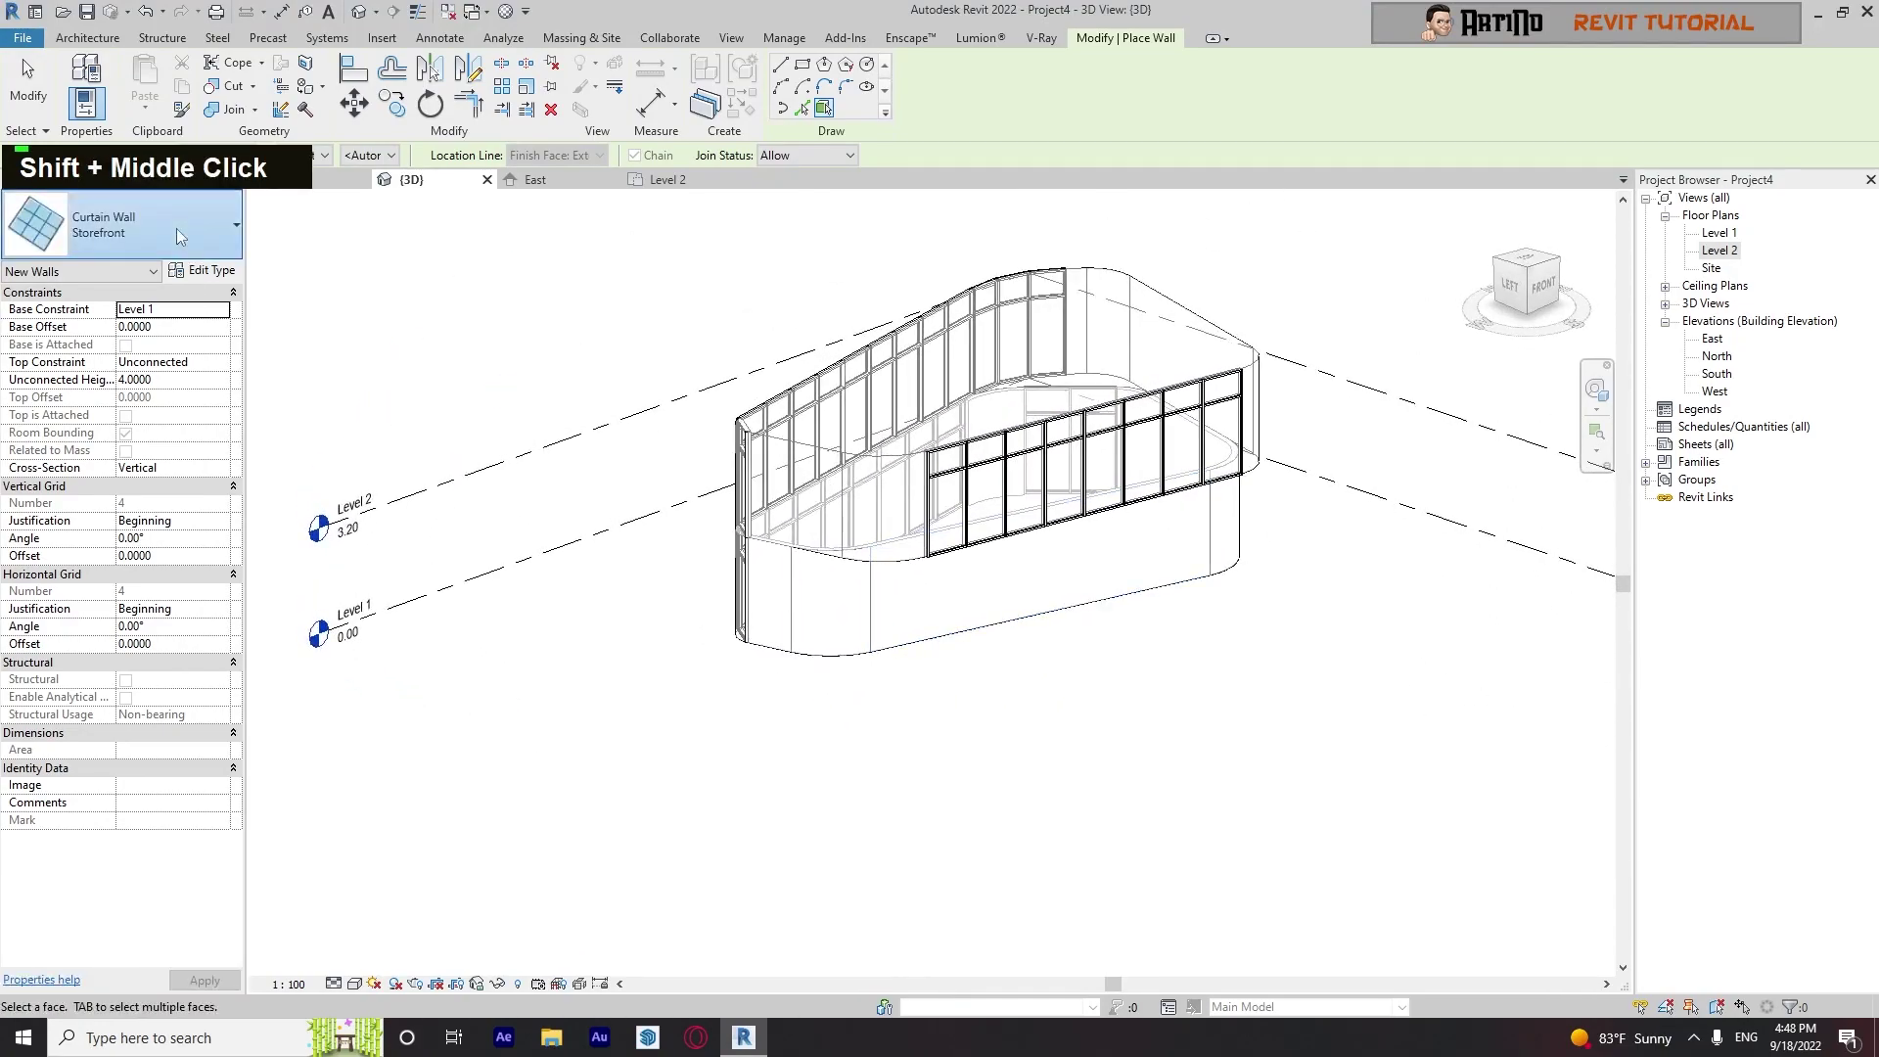
Create Basic Wall Generic - 200mm - Filled walls by face on the remaining straight and rounded side faces of the mass
{"action": "left_click", "coordinate": [147, 225]}
{"action": "scroll", "coordinate": [147, 440], "scroll_direction": "up", "scroll_amount": 2}
{"action": "left_click", "coordinate": [103, 289]}
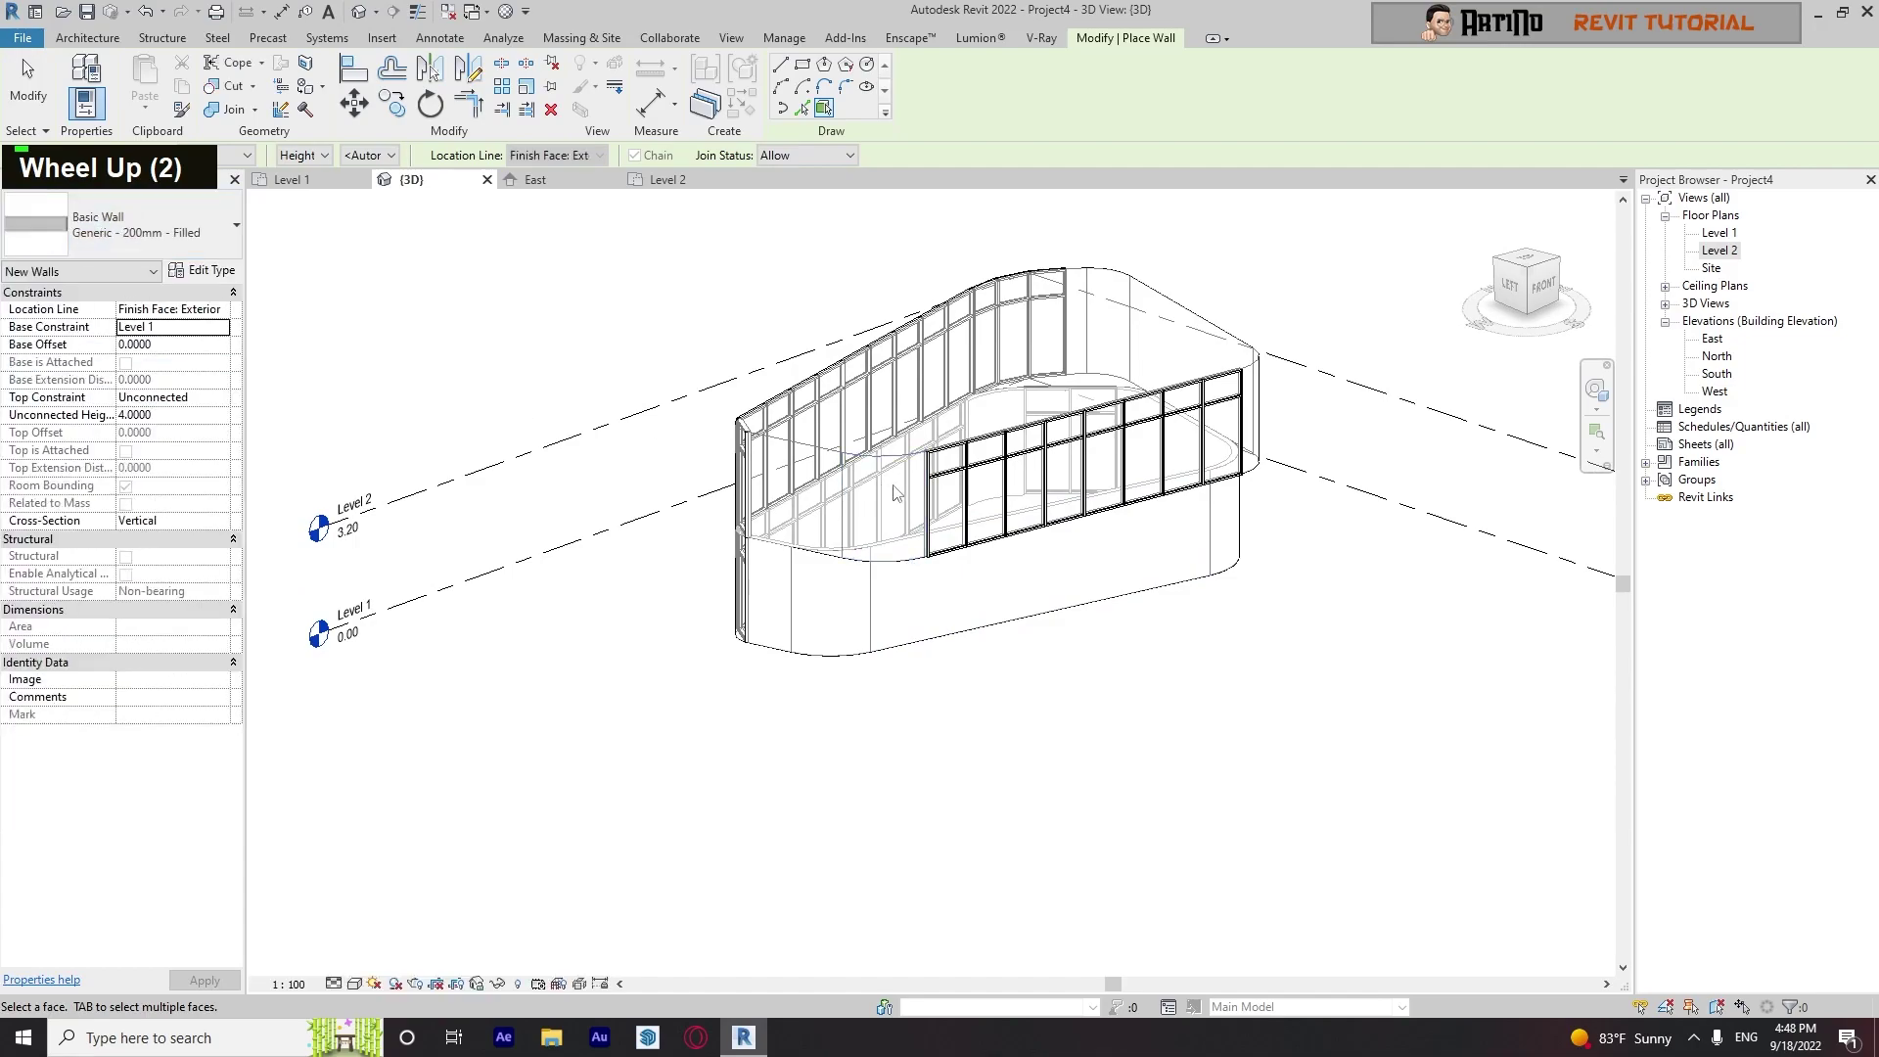
{"action": "scroll", "coordinate": [891, 604], "scroll_direction": "up", "scroll_amount": 3}
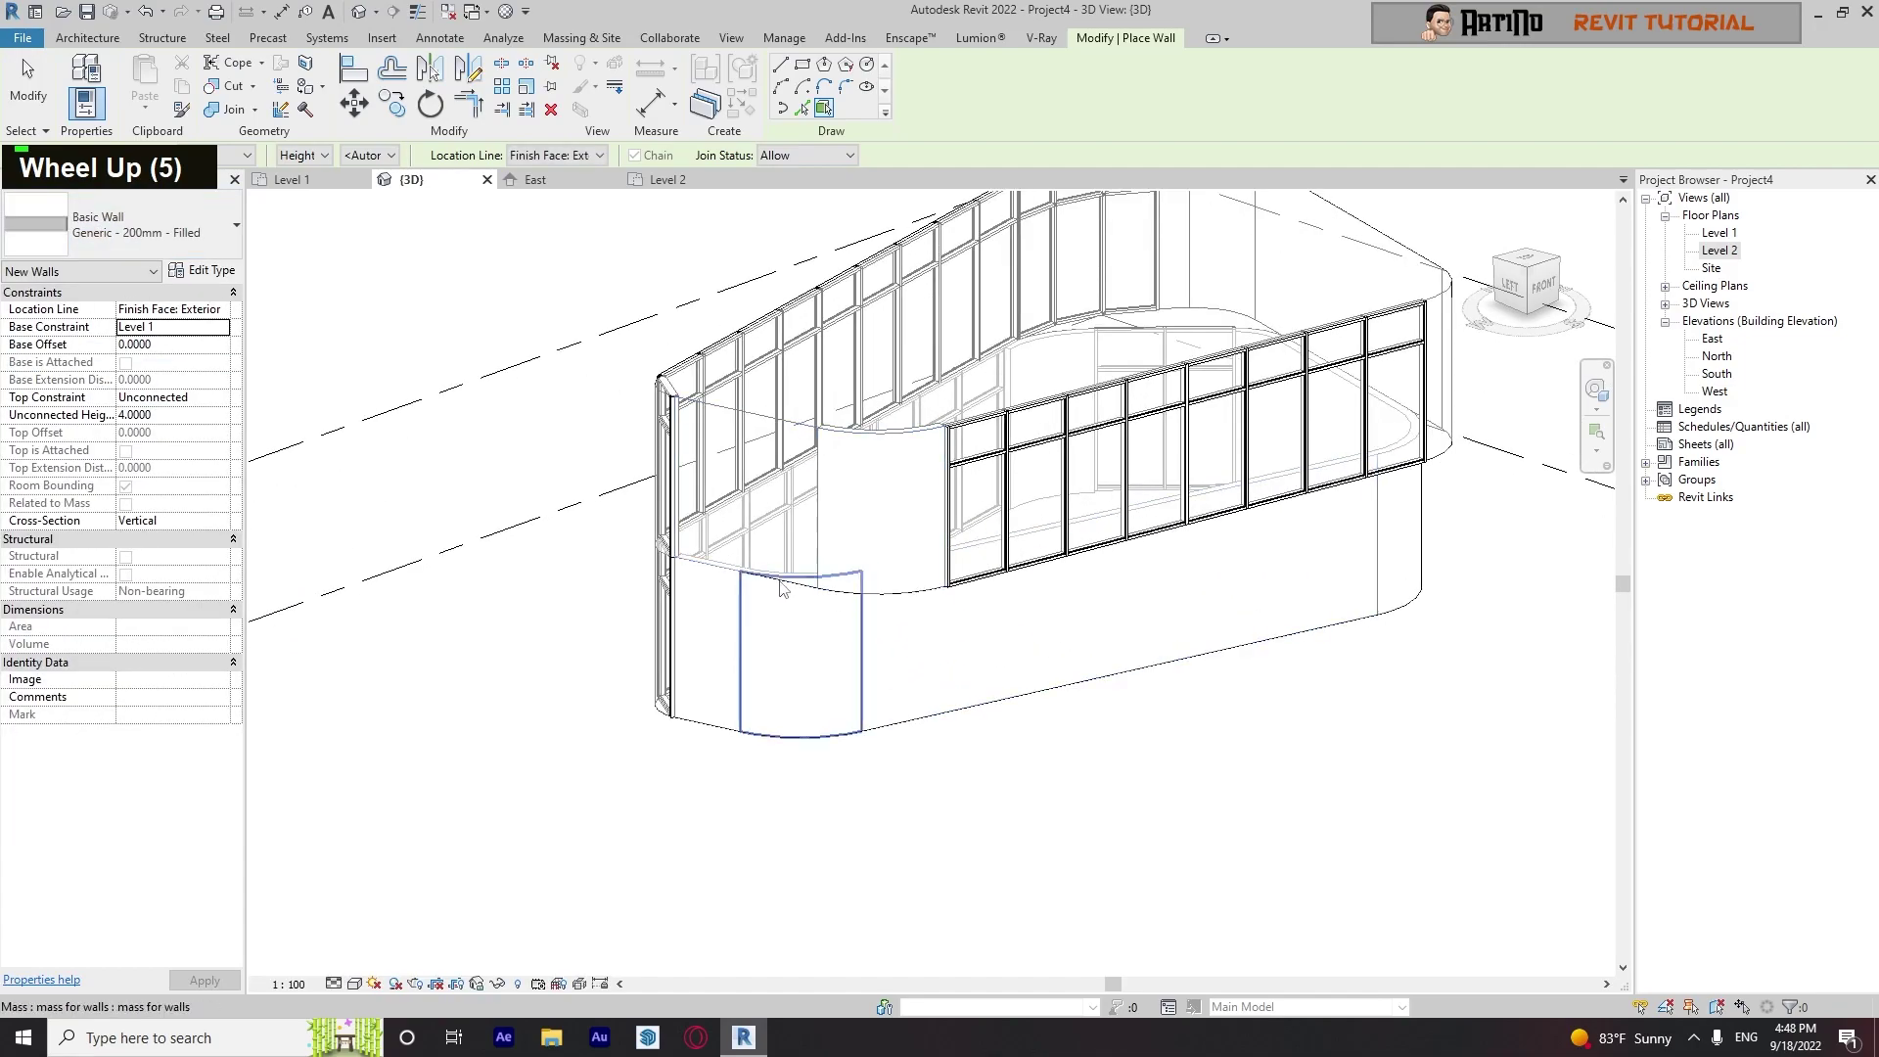
{"action": "middle_click_drag", "start_coordinate": [1269, 661], "coordinate": [1093, 750], "text": "shift"}
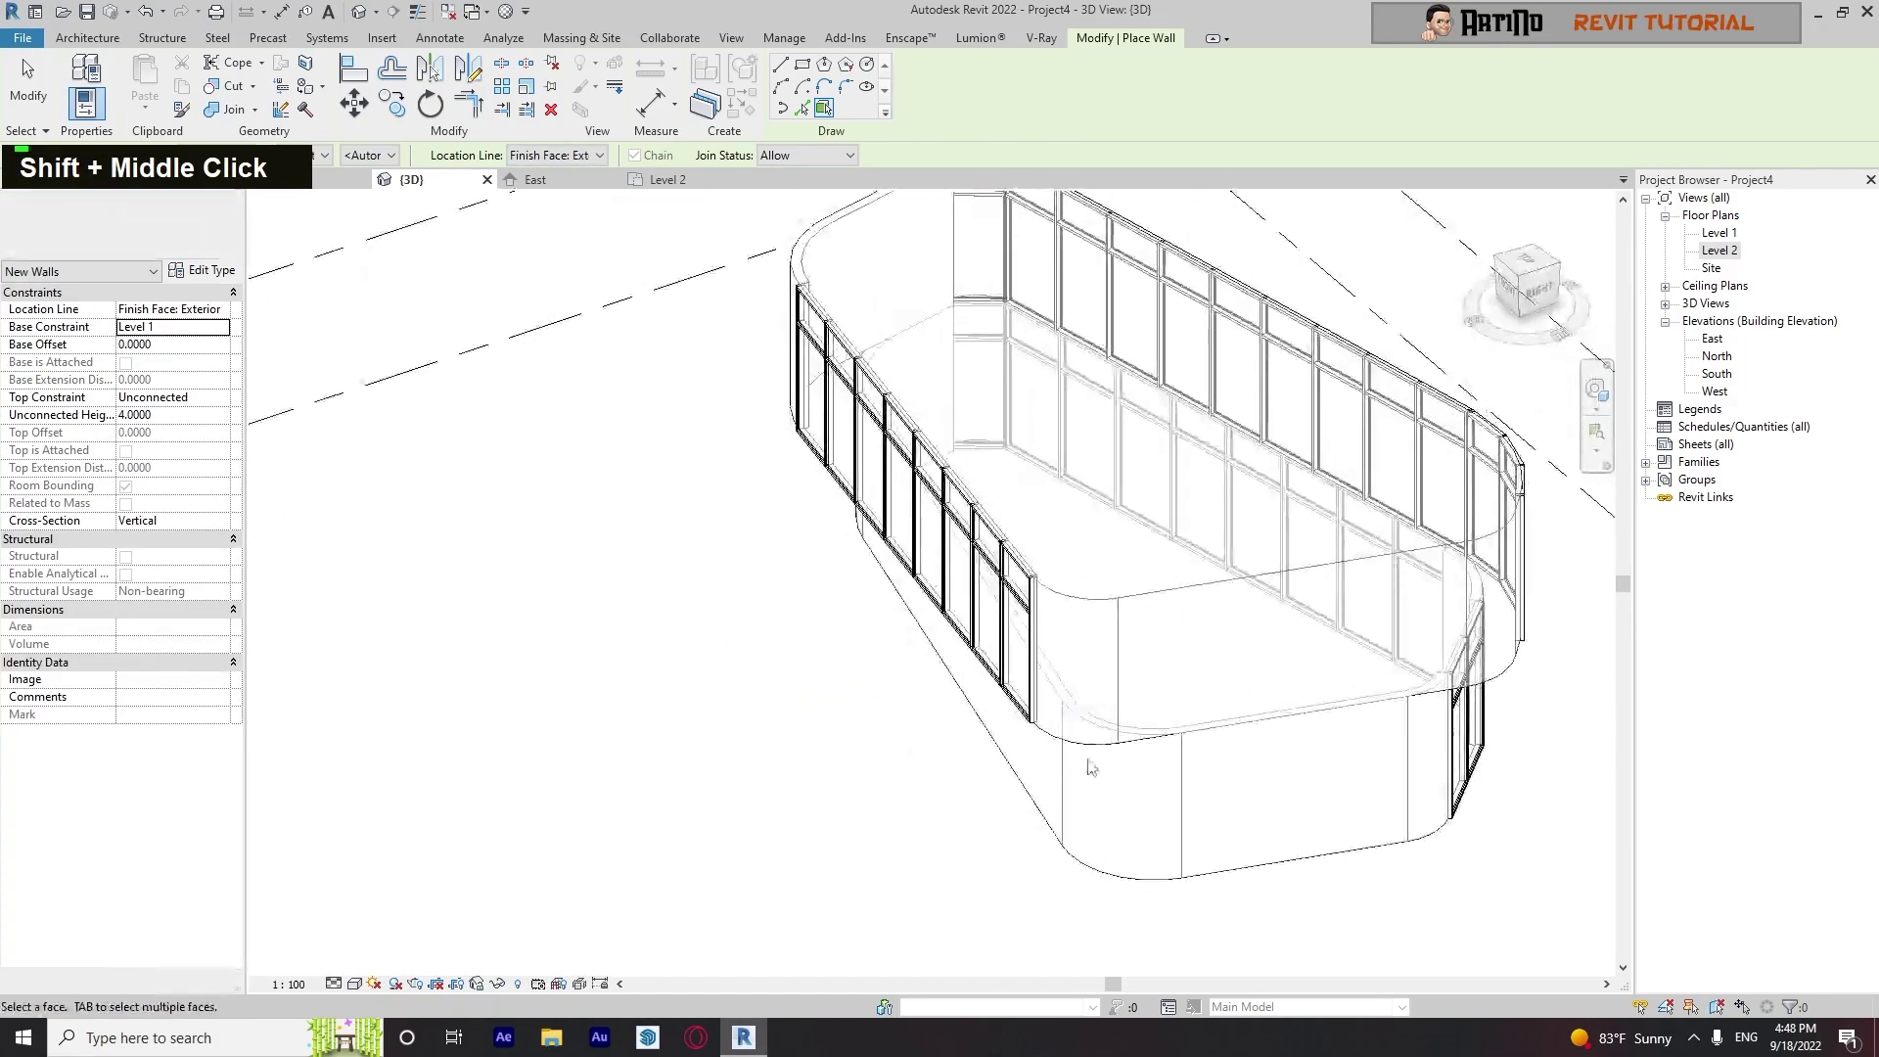
{"action": "scroll", "coordinate": [1230, 729], "scroll_direction": "down", "scroll_amount": 4}
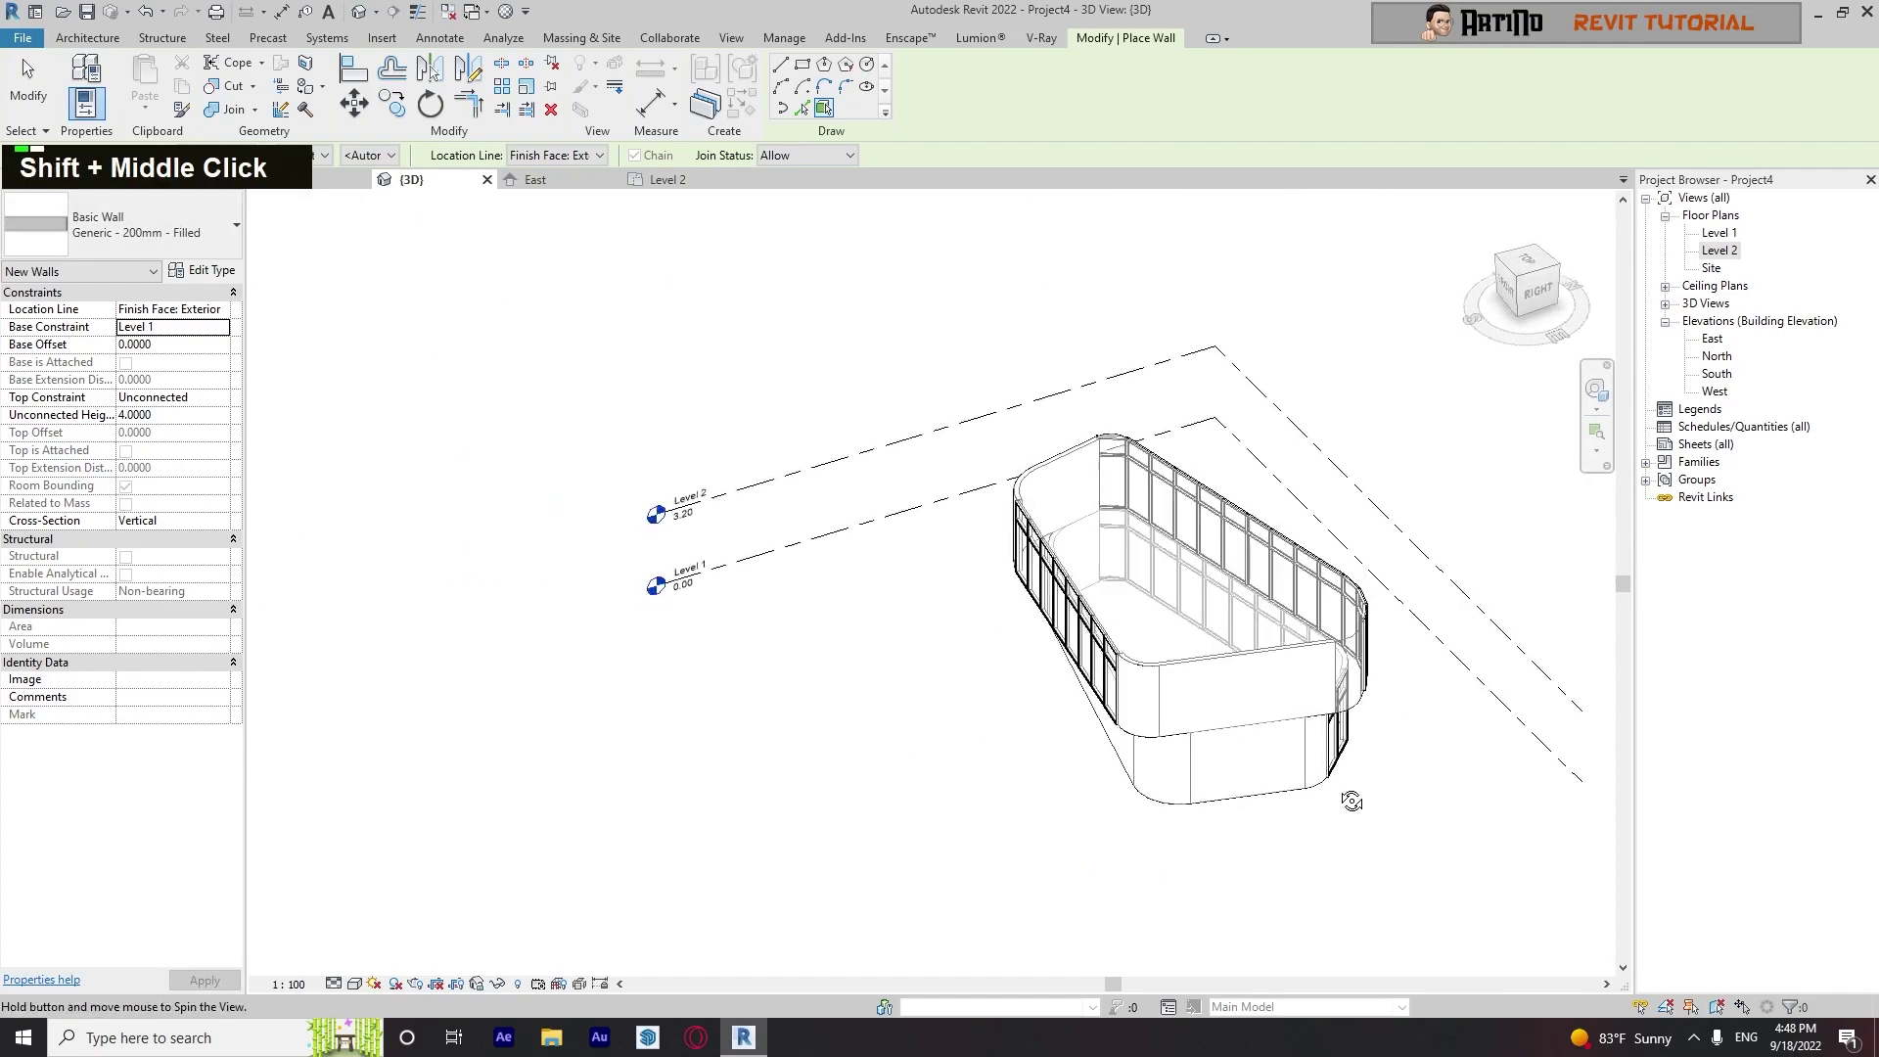
{"action": "middle_click_drag", "start_coordinate": [1230, 744], "coordinate": [1210, 780], "text": "shift"}
{"action": "scroll", "coordinate": [1214, 780], "scroll_direction": "up", "scroll_amount": 3}
{"action": "scroll", "coordinate": [1272, 832], "scroll_direction": "down", "scroll_amount": 5}
{"action": "middle_click_drag", "start_coordinate": [1313, 889], "coordinate": [1013, 549], "text": "shift"}
{"action": "scroll", "coordinate": [1012, 550], "scroll_direction": "up", "scroll_amount": 1, "text": "shift"}
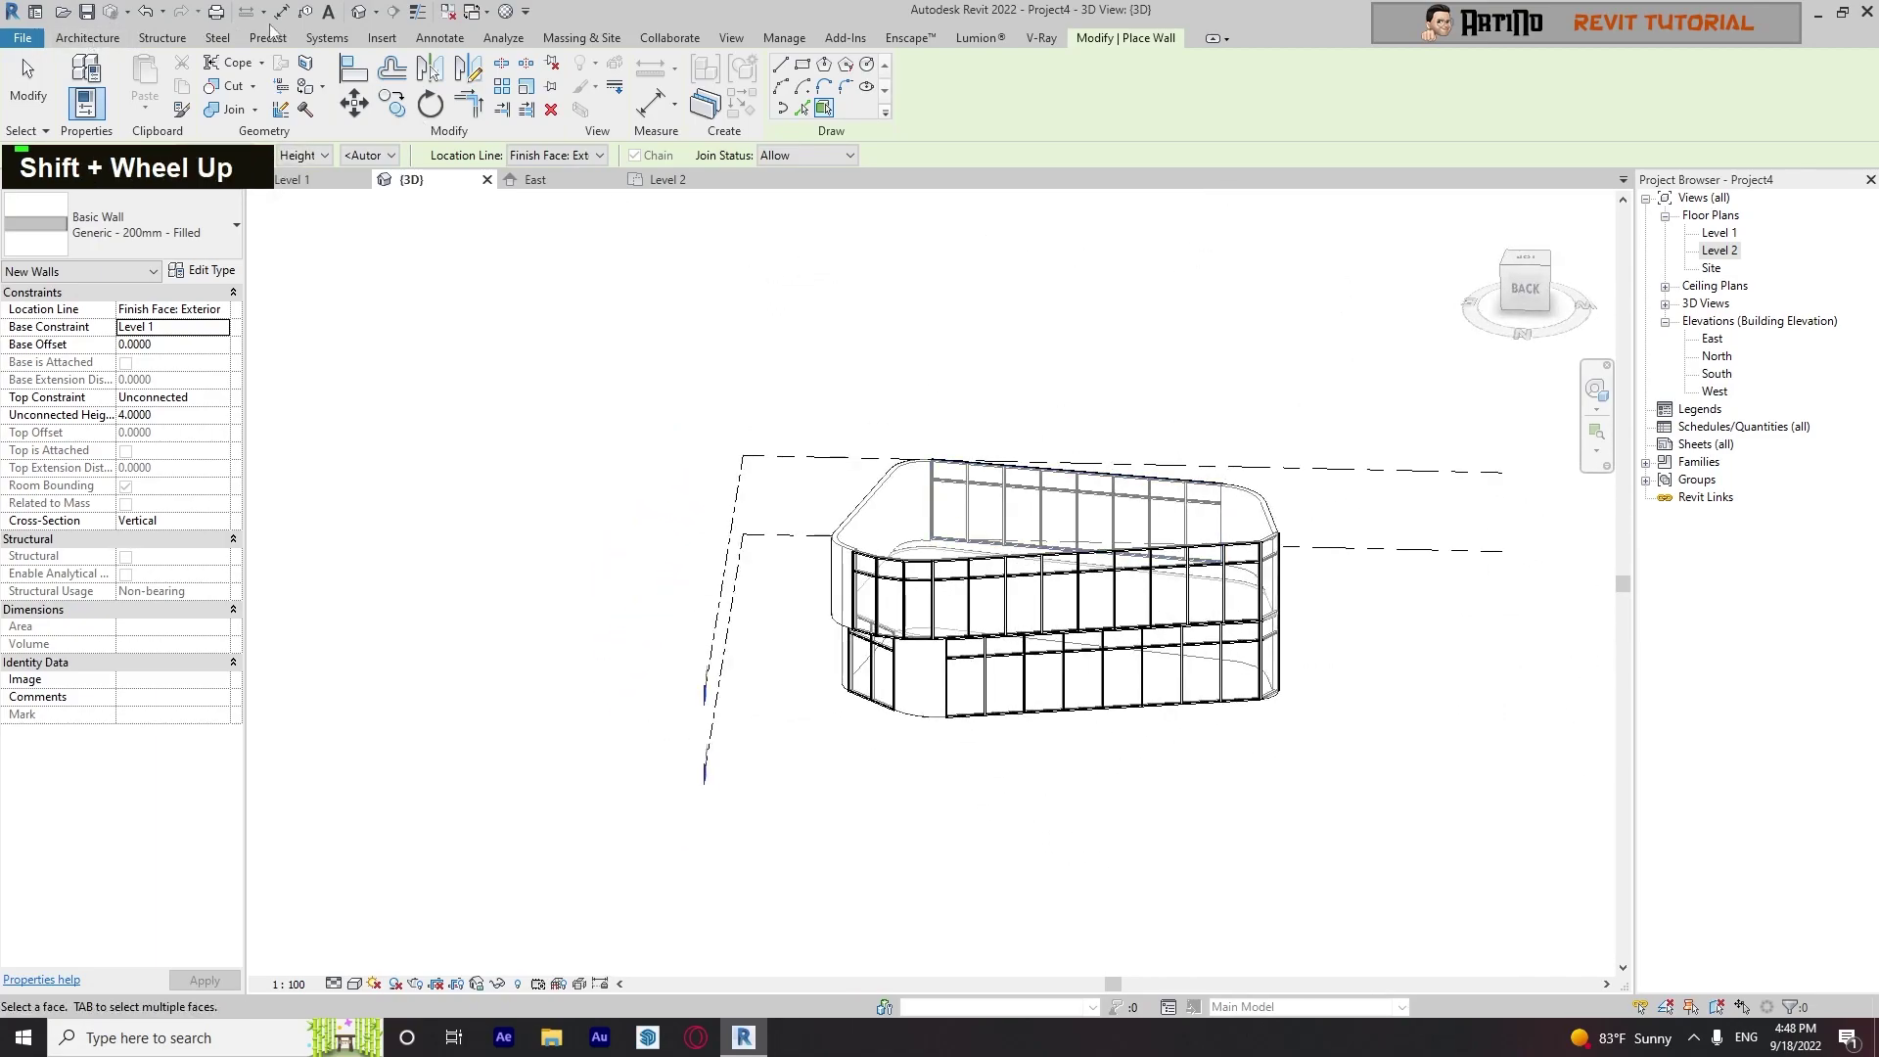
{"action": "left_click", "coordinate": [581, 38]}
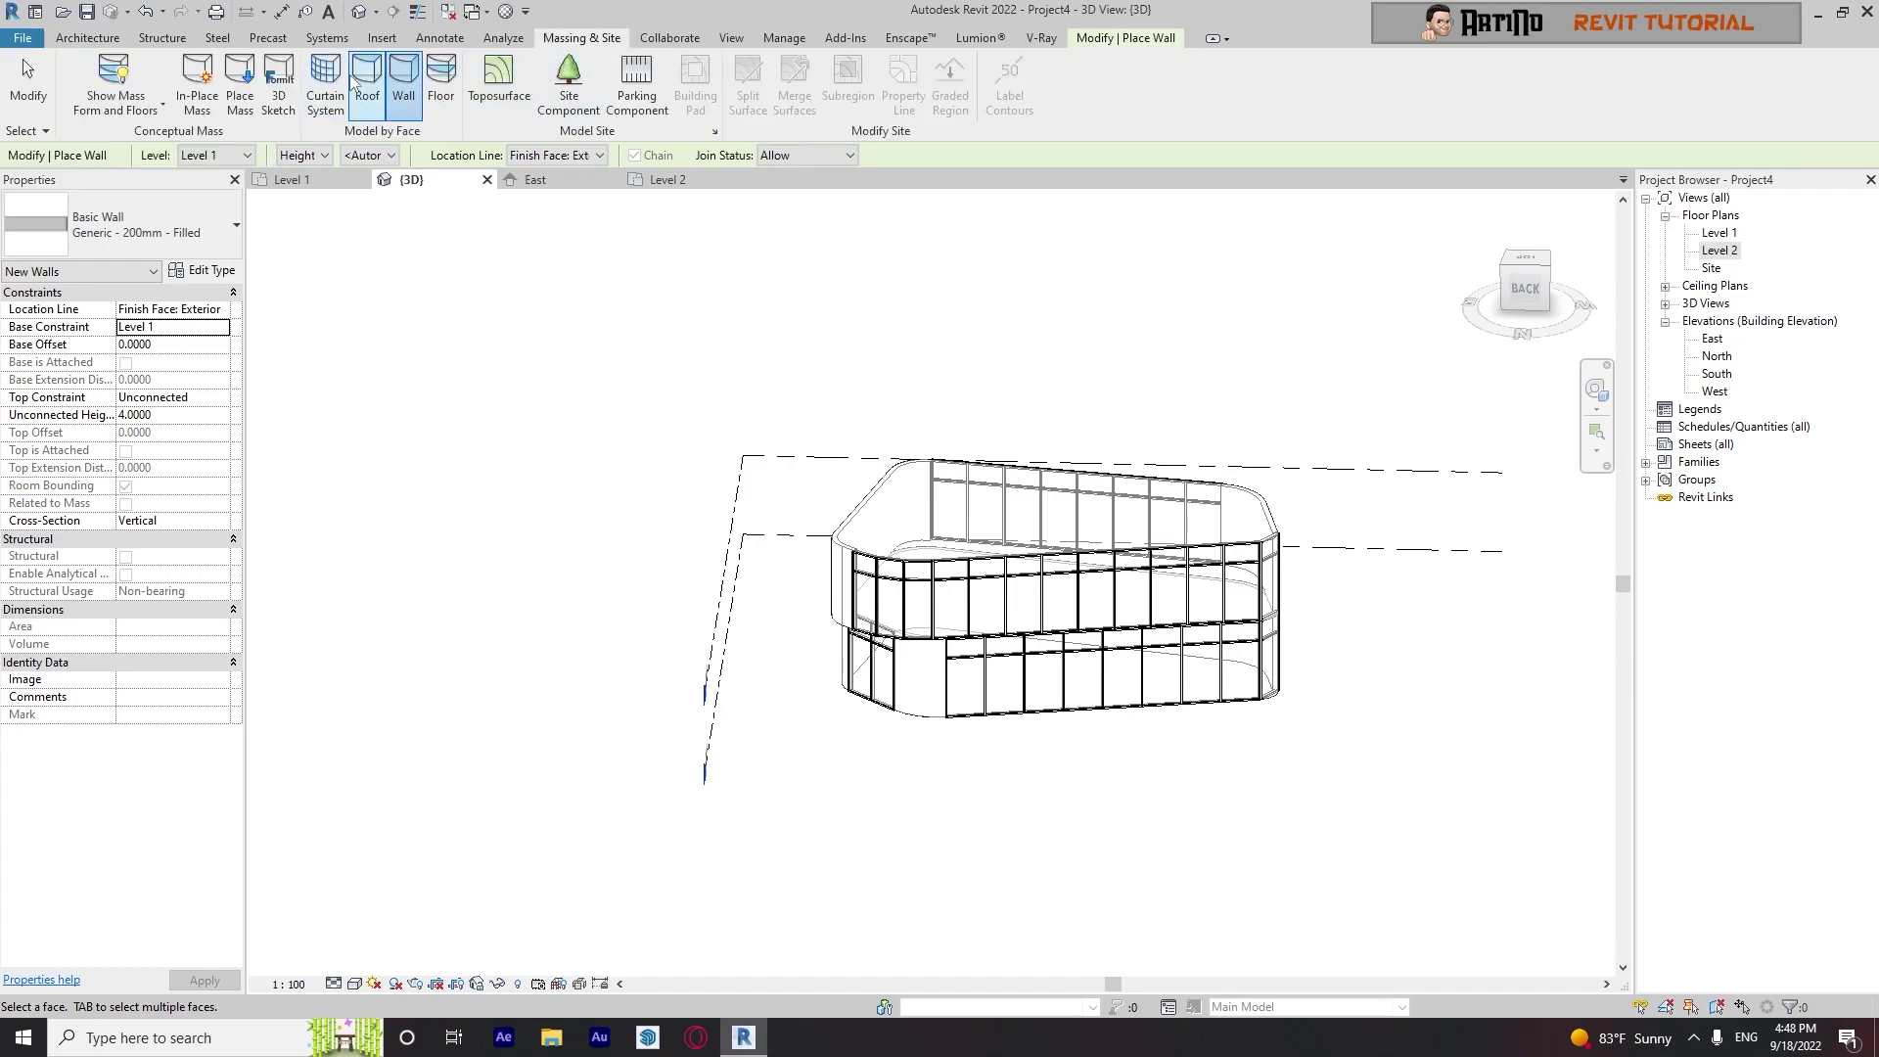
{"action": "left_click", "coordinate": [442, 78]}
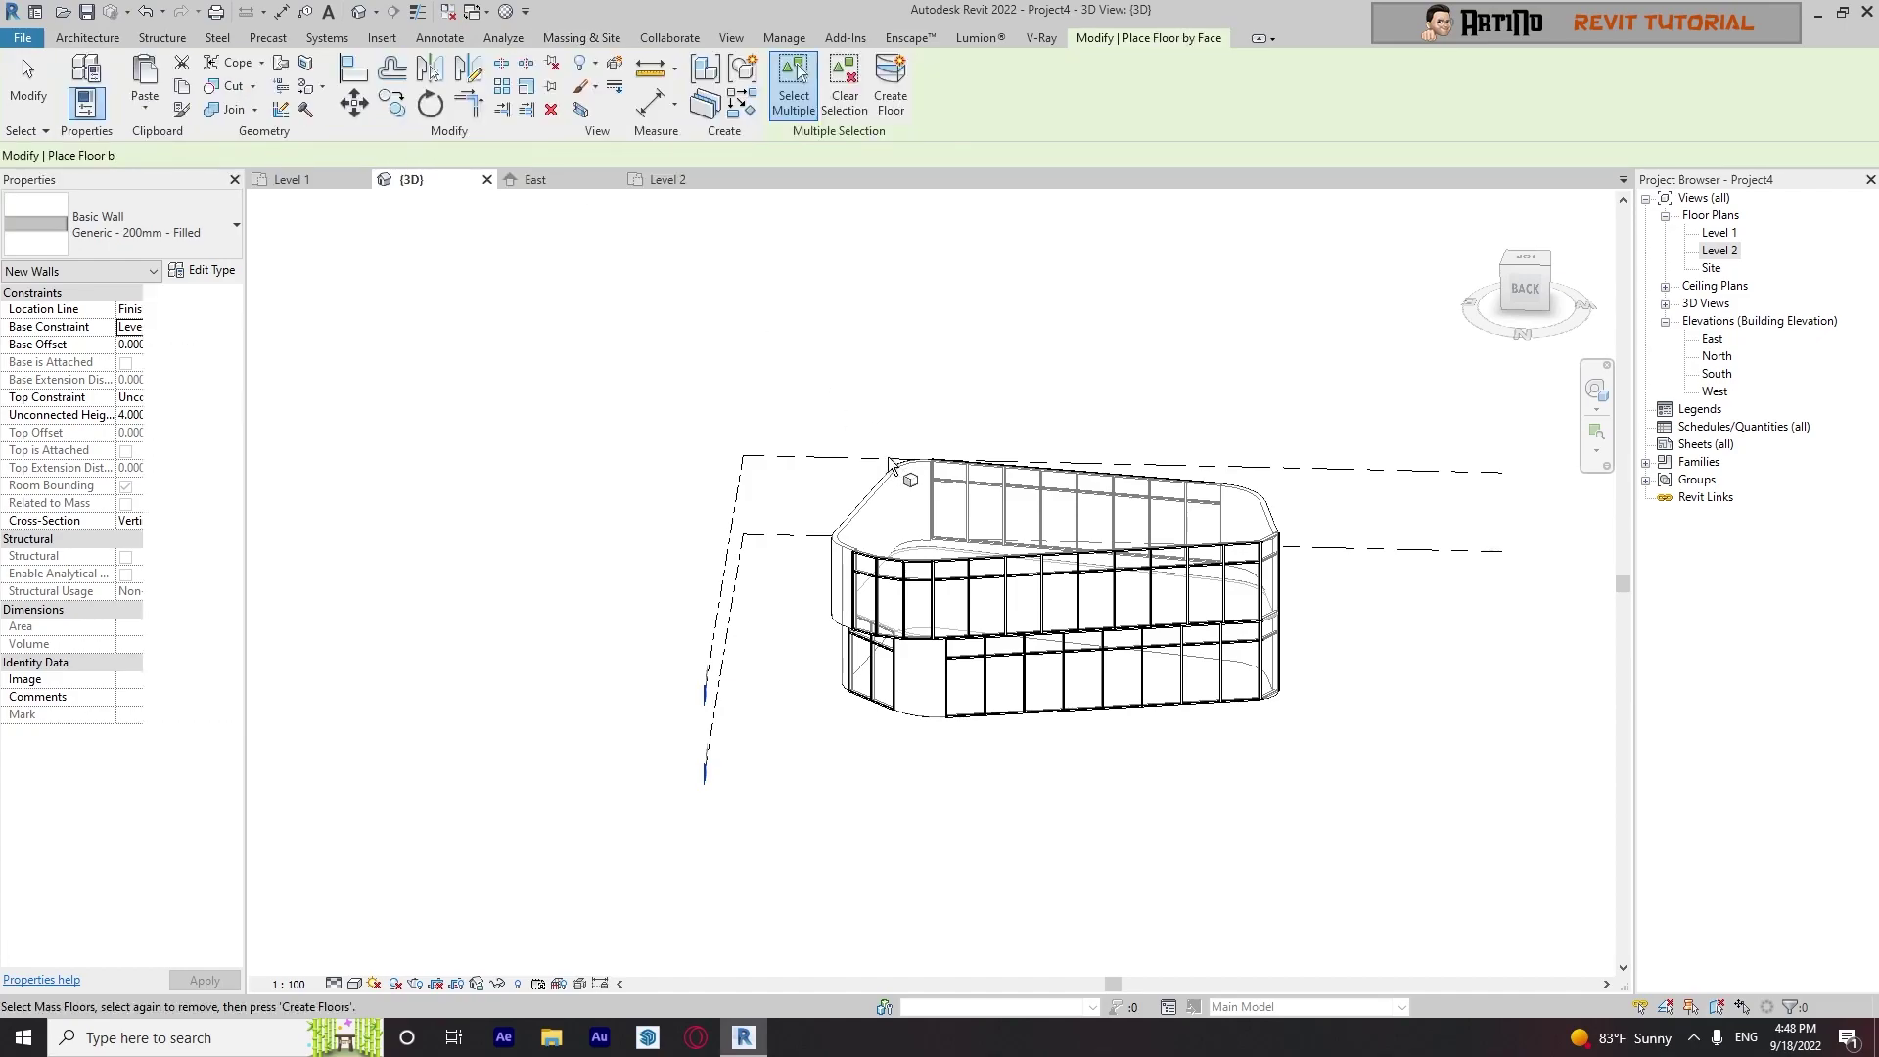
{"action": "scroll", "coordinate": [937, 342], "scroll_direction": "up", "scroll_amount": 3}
{"action": "scroll", "coordinate": [936, 342], "scroll_direction": "up", "scroll_amount": 3}
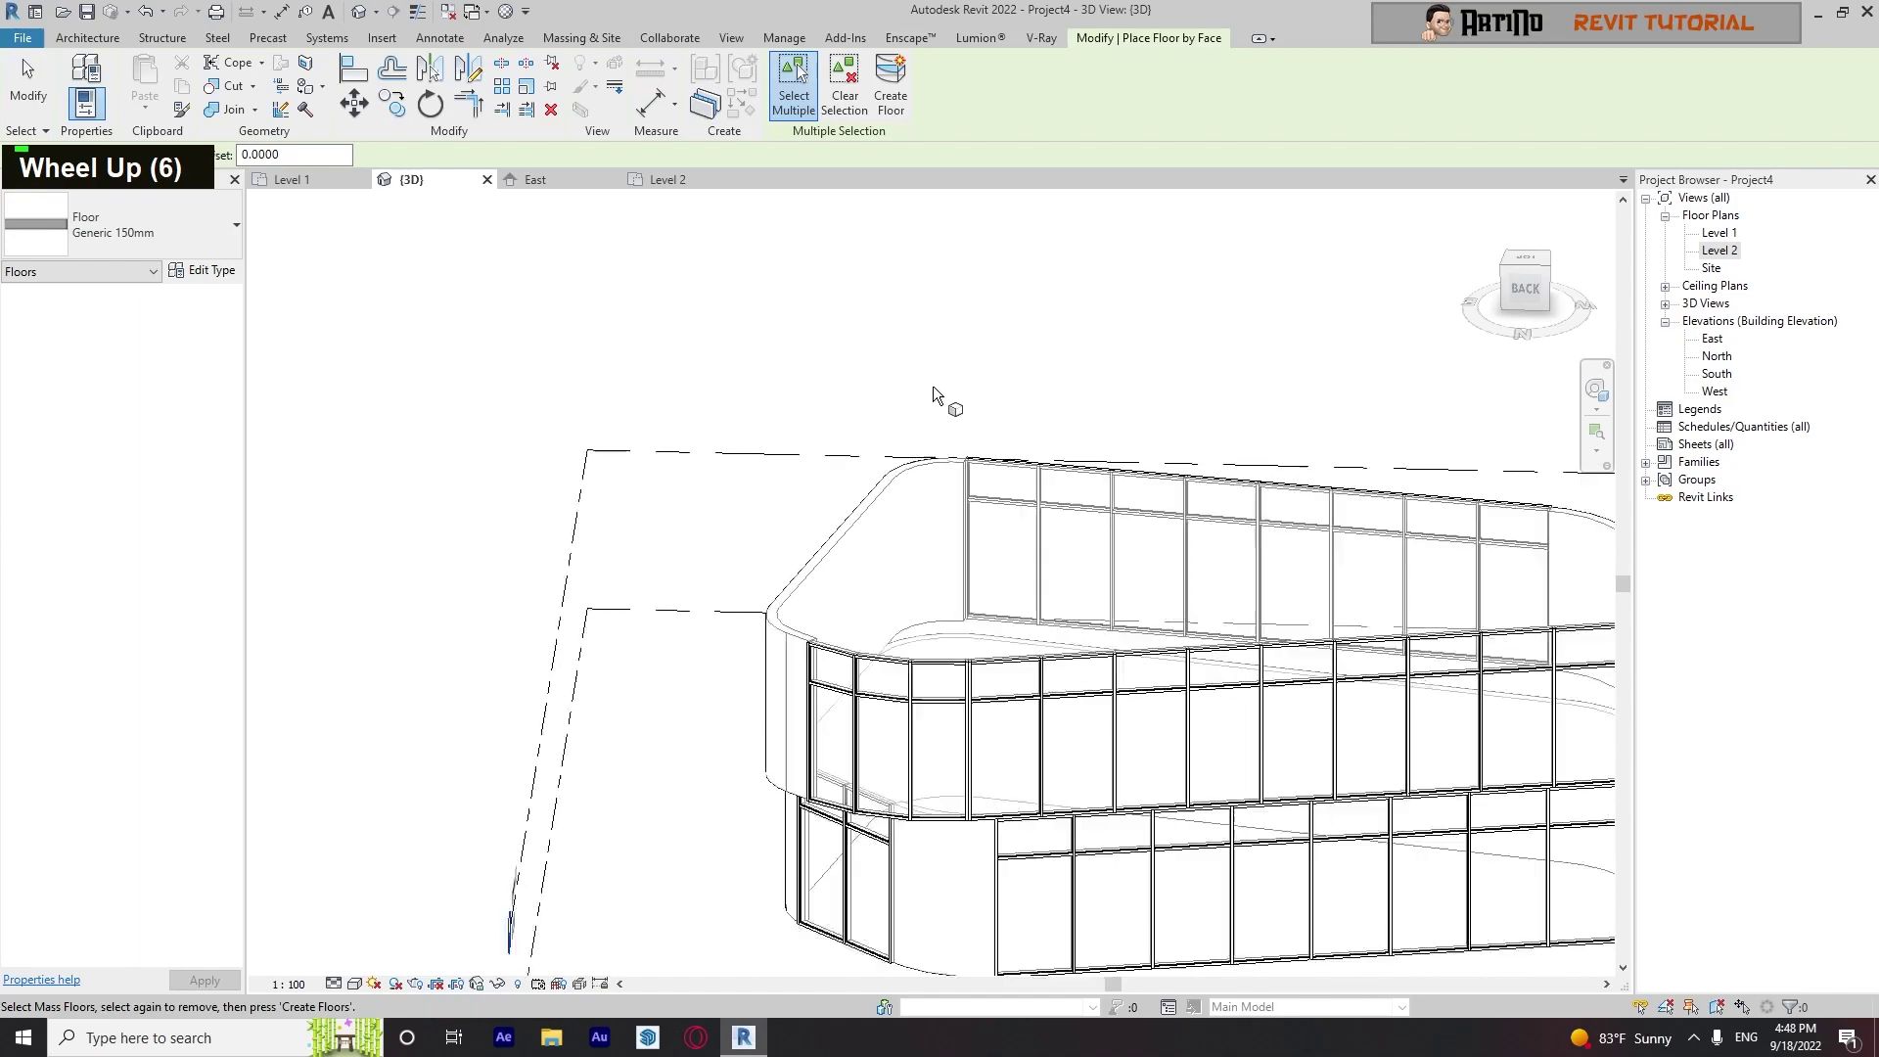
{"action": "scroll", "coordinate": [943, 398], "scroll_direction": "down", "scroll_amount": 5}
{"action": "middle_click_drag", "start_coordinate": [943, 356], "coordinate": [859, 613], "text": "shift"}
{"action": "scroll", "coordinate": [769, 709], "scroll_direction": "down", "scroll_amount": 2}
{"action": "middle_click_drag", "start_coordinate": [785, 802], "coordinate": [678, 706]}
{"action": "key", "text": "Escape"}
{"action": "key", "text": "Escape"}
{"action": "middle_click_drag", "start_coordinate": [705, 783], "coordinate": [1252, 359], "text": "shift"}
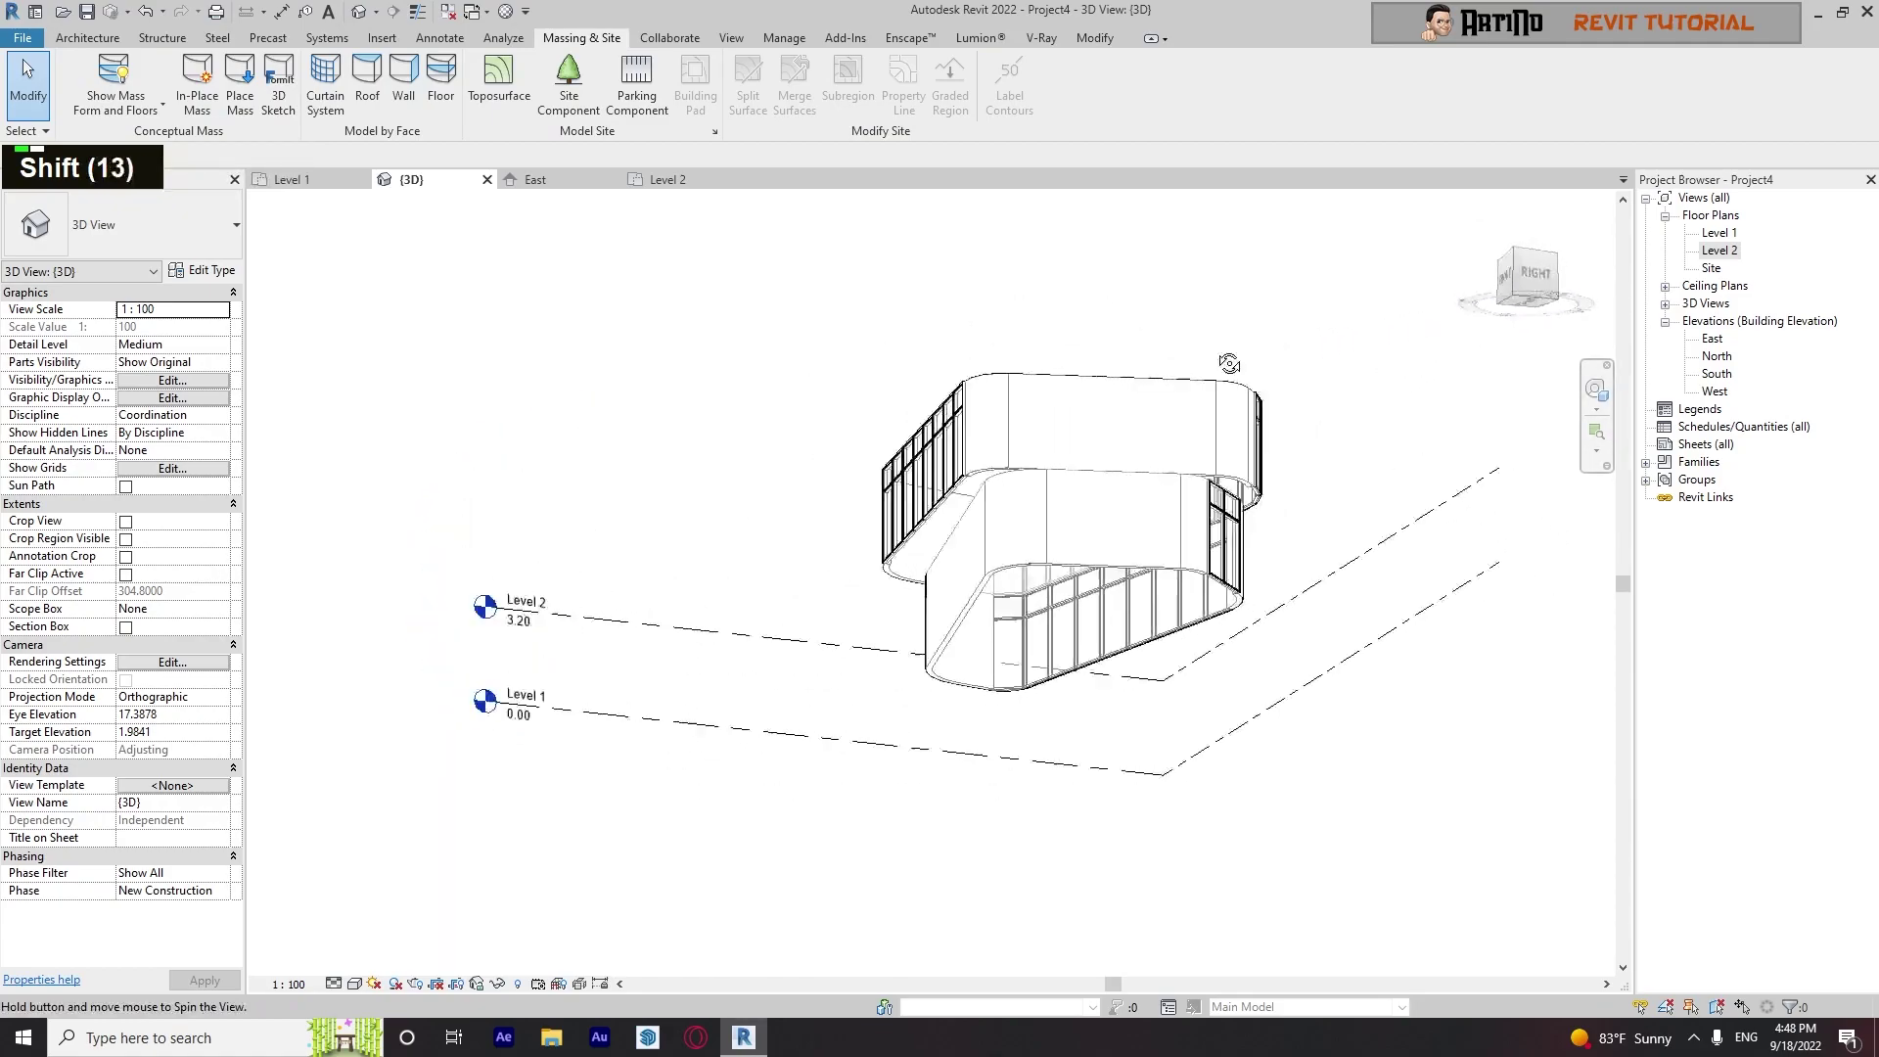
{"action": "middle_click_drag", "start_coordinate": [729, 453], "coordinate": [1272, 331], "text": "shift"}
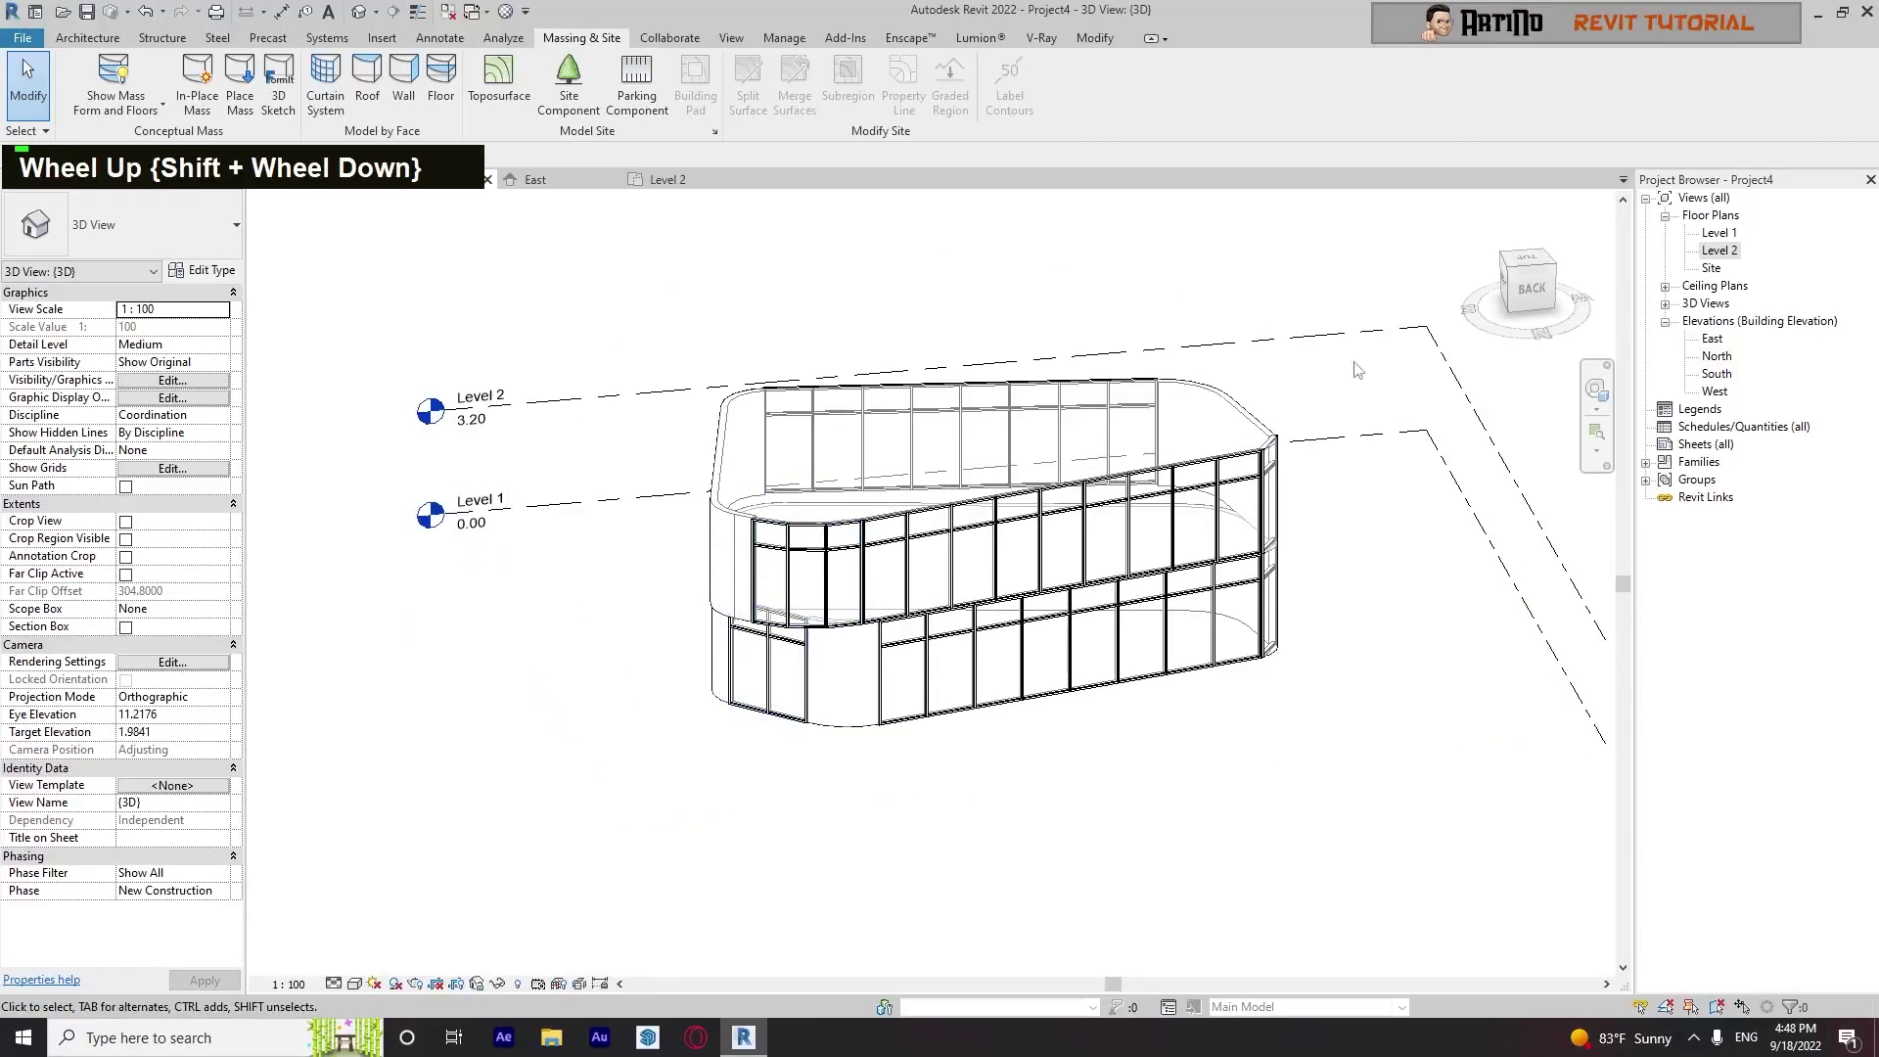
{"action": "scroll", "coordinate": [850, 705], "scroll_direction": "down", "scroll_amount": 2}
{"action": "middle_click_drag", "start_coordinate": [849, 705], "coordinate": [1016, 766], "text": "shift"}
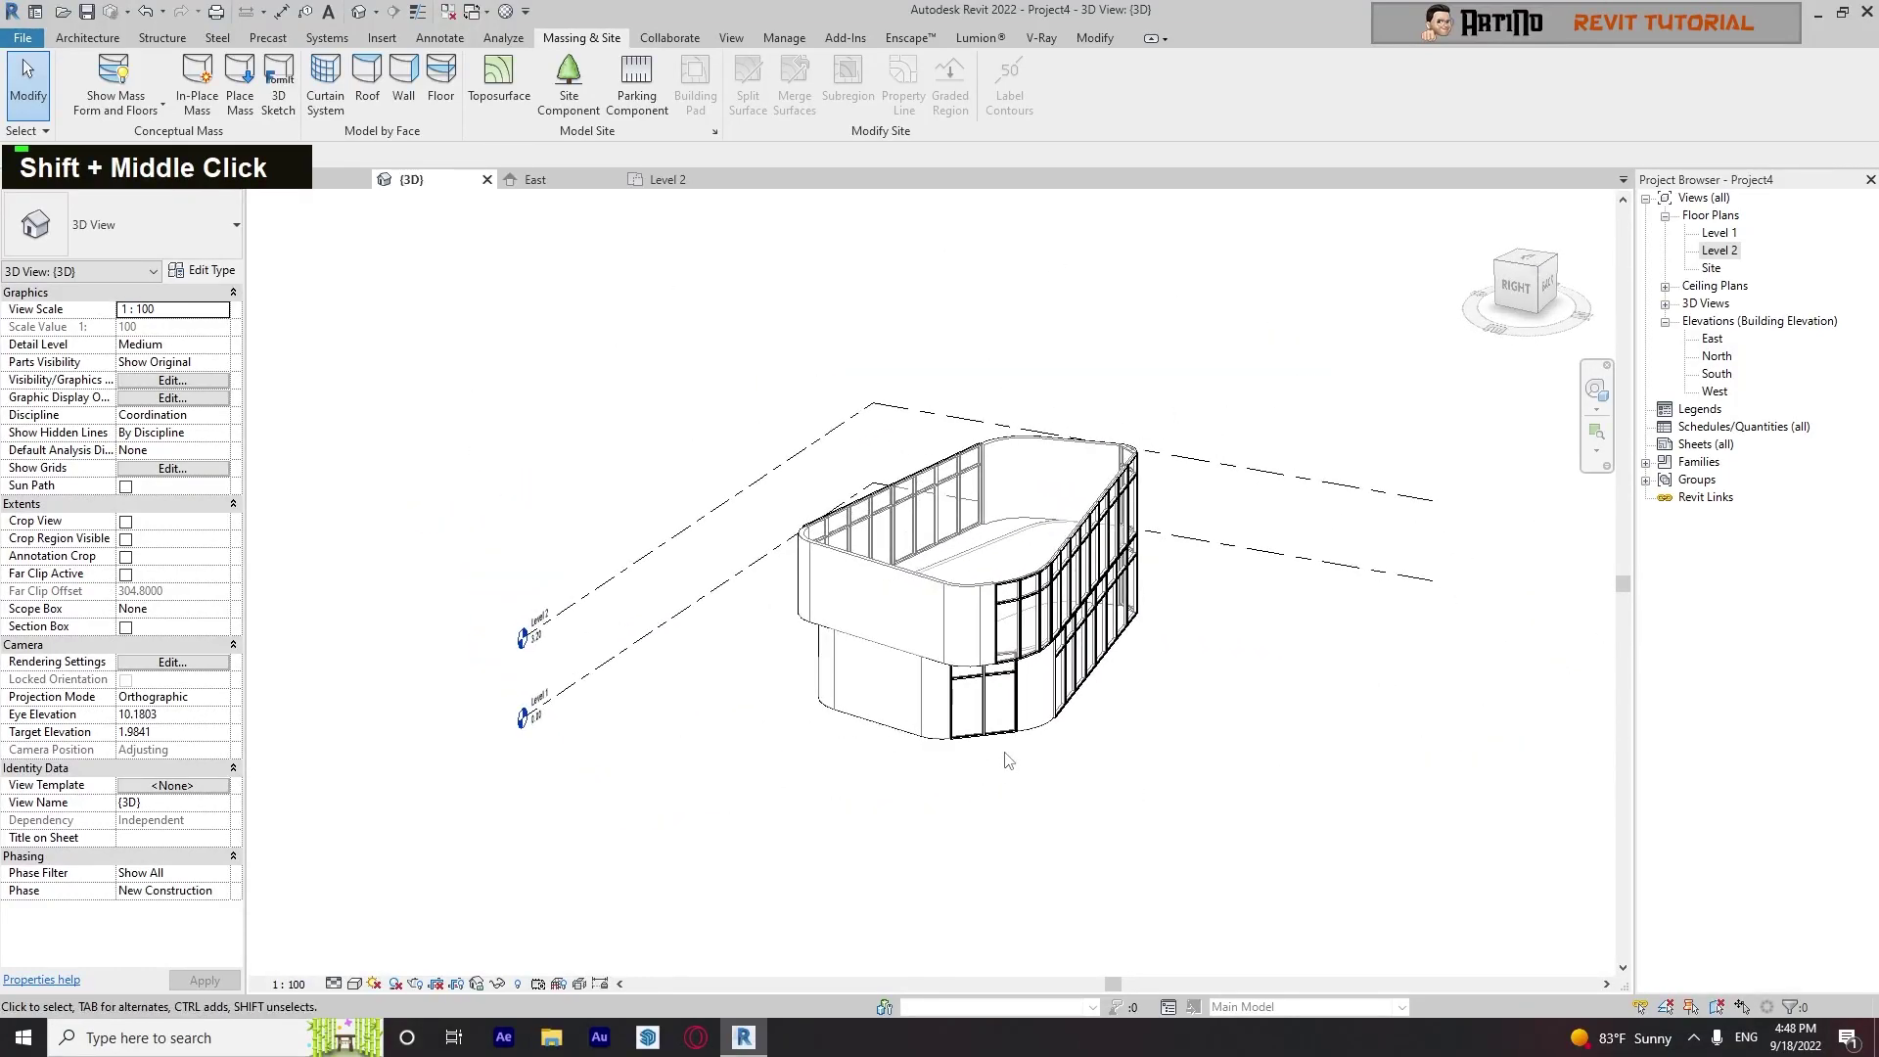